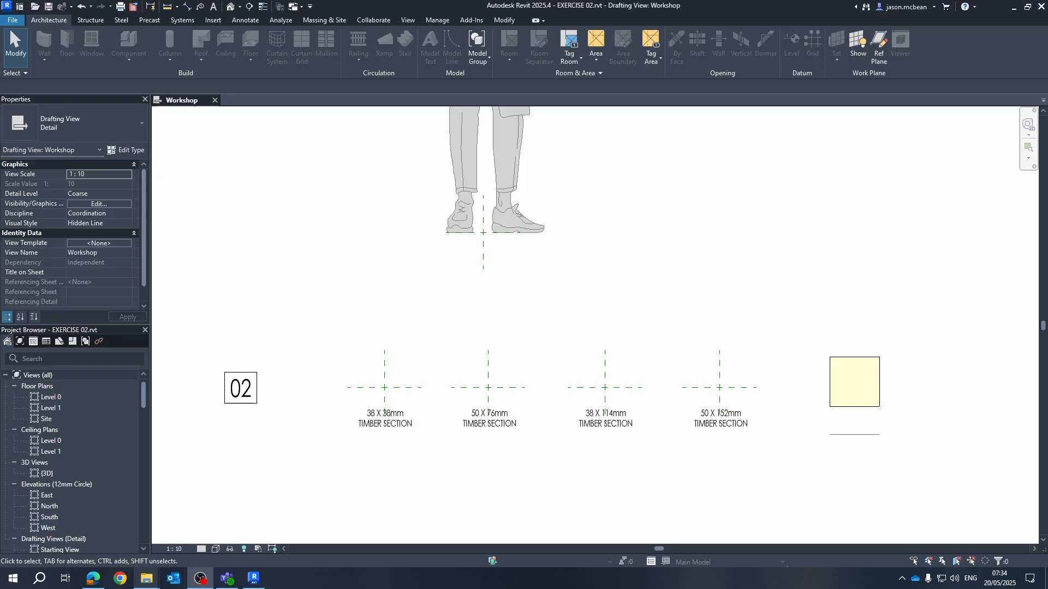
Switch to the EXERCISE 02 PDF and examine the timber sections to draw in exercise 02.
{"action": "left_click", "coordinate": [94, 578]}
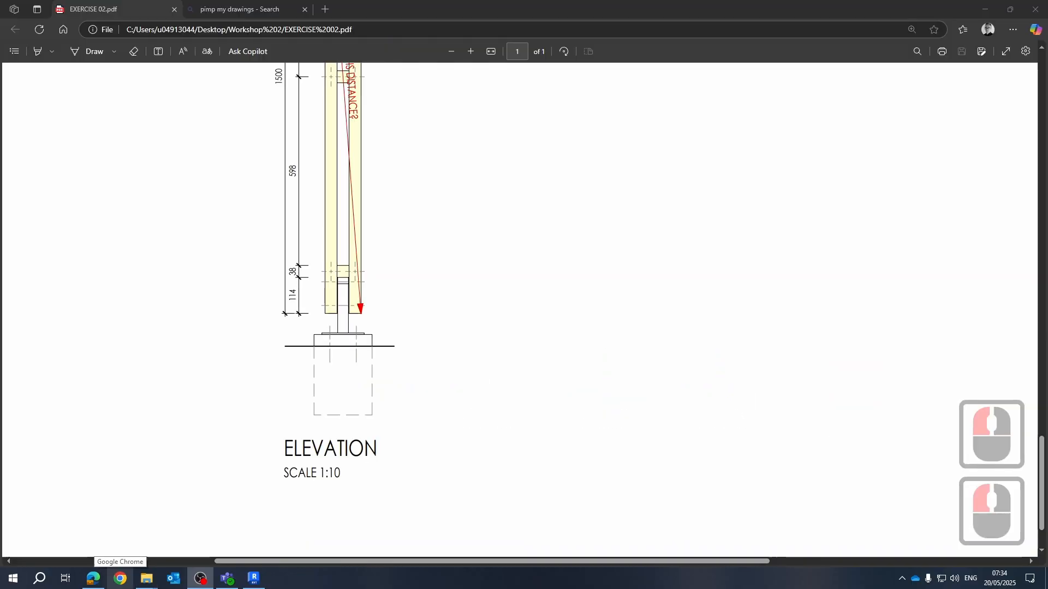
{"action": "scroll", "coordinate": [470, 325], "scroll_direction": "down", "scroll_amount": 7}
{"action": "scroll", "coordinate": [430, 248], "scroll_direction": "up", "scroll_amount": 8}
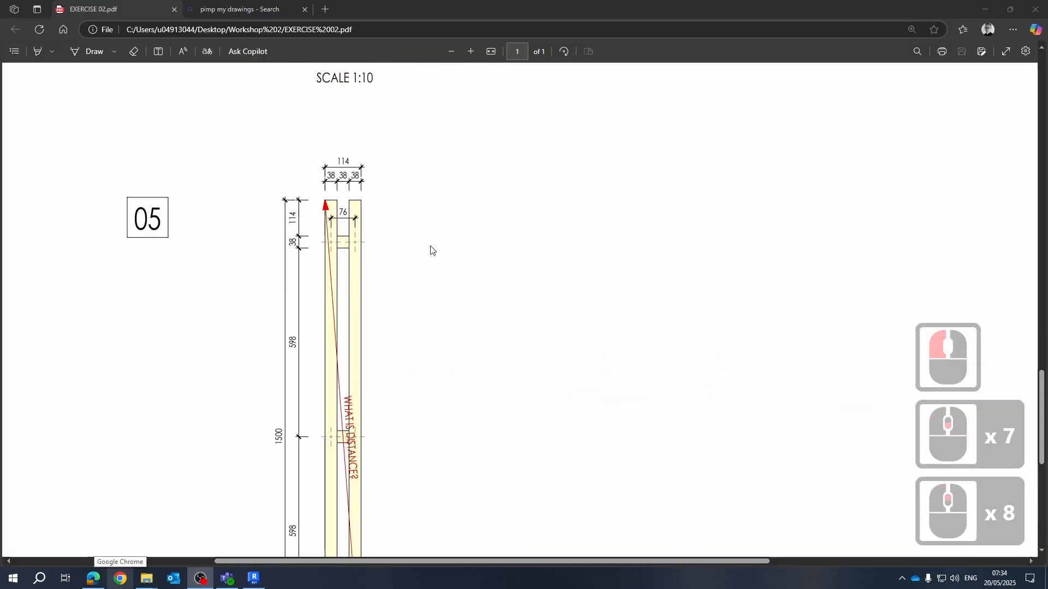
{"action": "scroll", "coordinate": [427, 248], "scroll_direction": "down", "scroll_amount": 6, "text": "ctrl"}
{"action": "scroll", "coordinate": [493, 292], "scroll_direction": "up", "scroll_amount": 7, "text": "ctrl"}
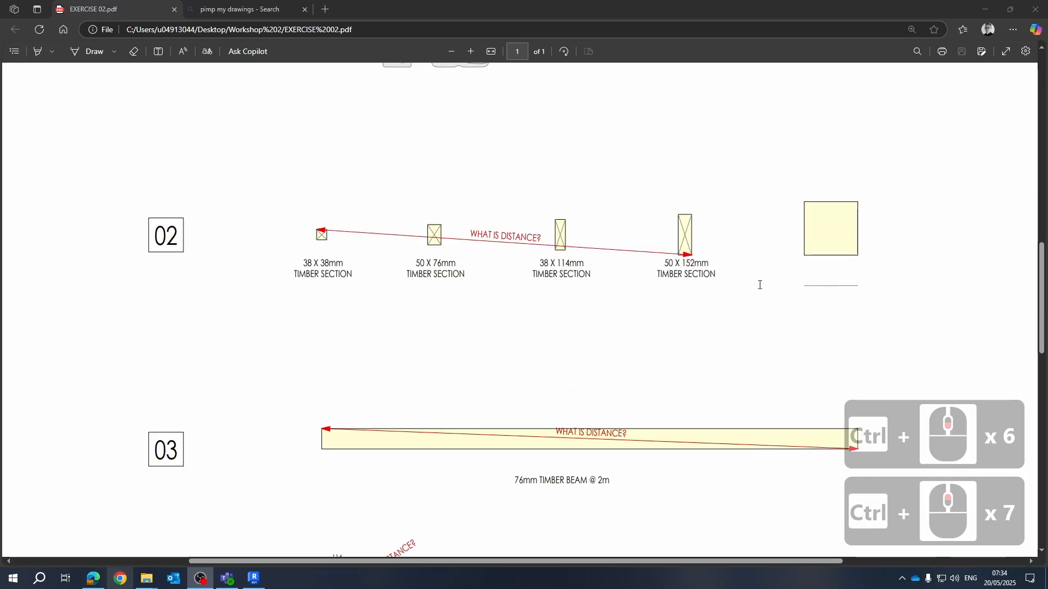
{"action": "left_click", "coordinate": [984, 10]}
Examine exercise 02 in the Workshop drafting view: the reference crosses, timber section labels and the sample timber region and line.
{"action": "scroll", "coordinate": [848, 397], "scroll_direction": "up", "scroll_amount": 4}
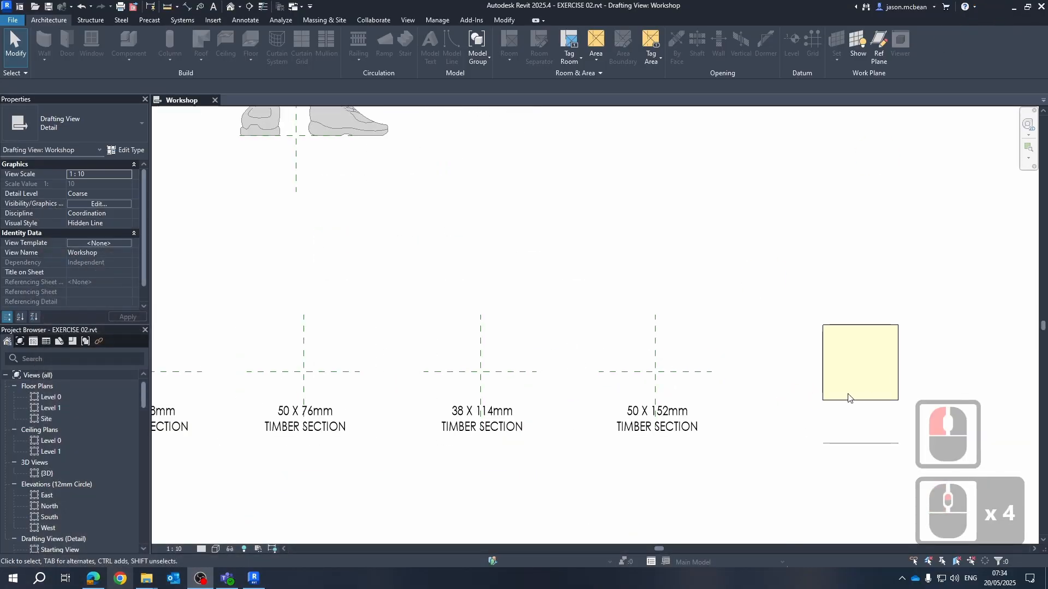
{"action": "scroll", "coordinate": [848, 397], "scroll_direction": "up", "scroll_amount": 2}
{"action": "left_click", "coordinate": [840, 402]}
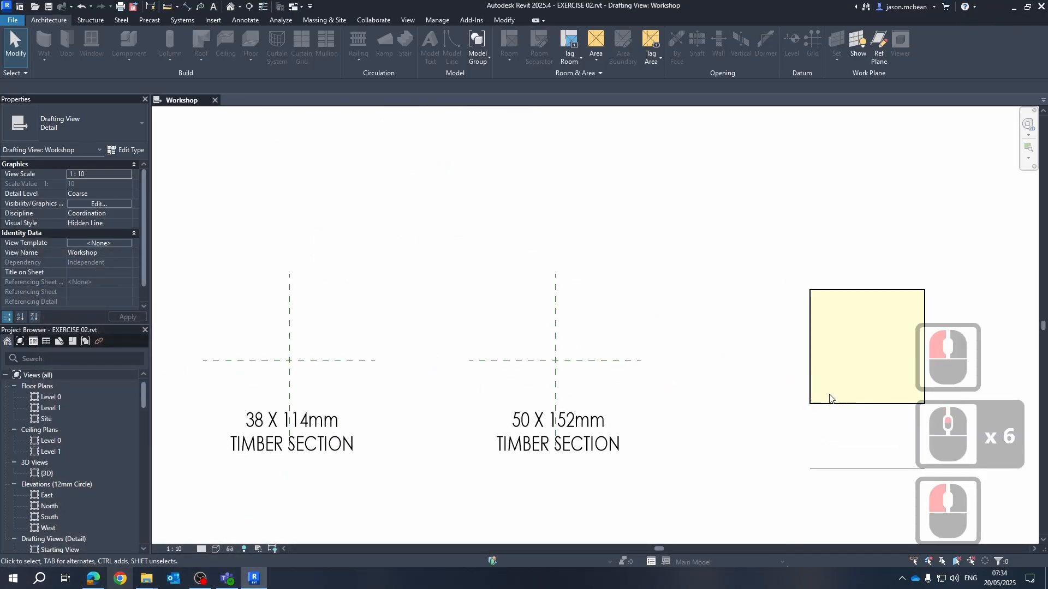
{"action": "left_click", "coordinate": [826, 322]}
{"action": "scroll", "coordinate": [826, 320], "scroll_direction": "down", "scroll_amount": 5}
{"action": "left_click", "coordinate": [704, 285]}
{"action": "middle_click_drag", "start_coordinate": [643, 321], "coordinate": [700, 384]}
{"action": "middle_click_drag", "start_coordinate": [546, 345], "coordinate": [581, 412]}
{"action": "scroll", "coordinate": [582, 315], "scroll_direction": "down", "scroll_amount": 5}
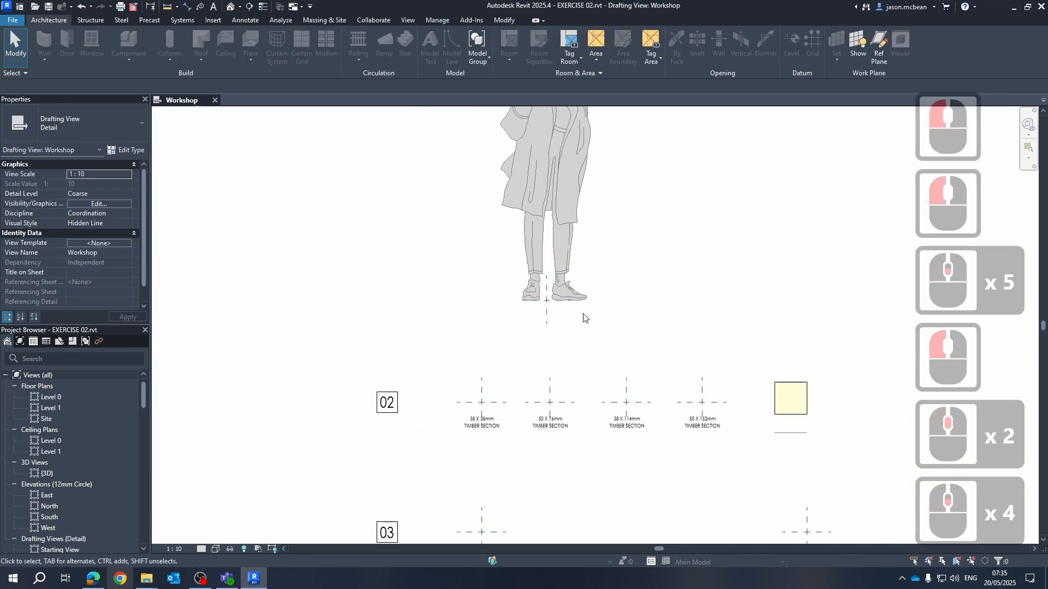
{"action": "scroll", "coordinate": [483, 361], "scroll_direction": "up", "scroll_amount": 6}
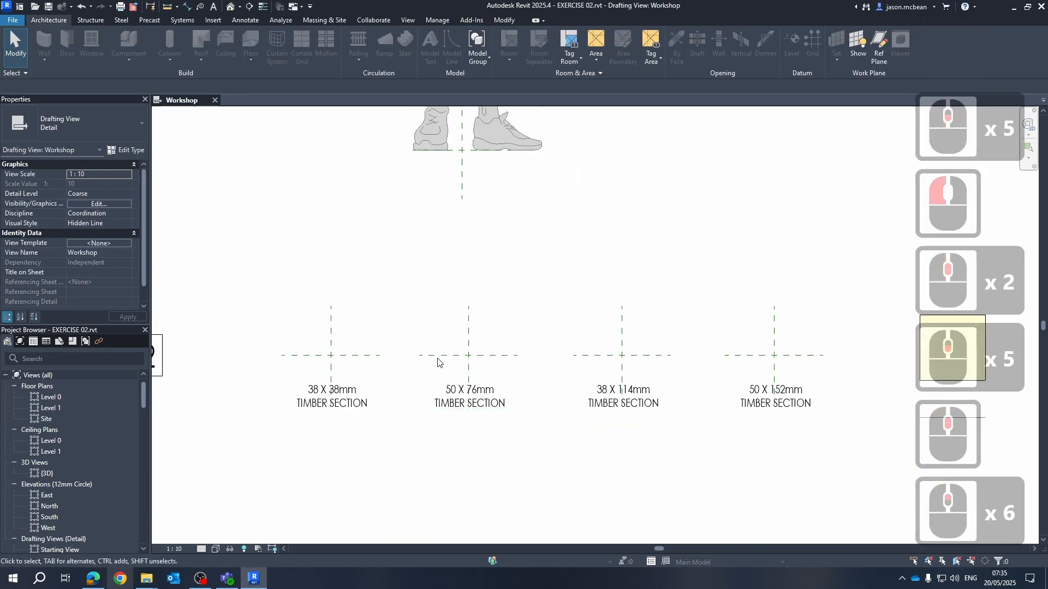
{"action": "scroll", "coordinate": [411, 339], "scroll_direction": "down", "scroll_amount": 3}
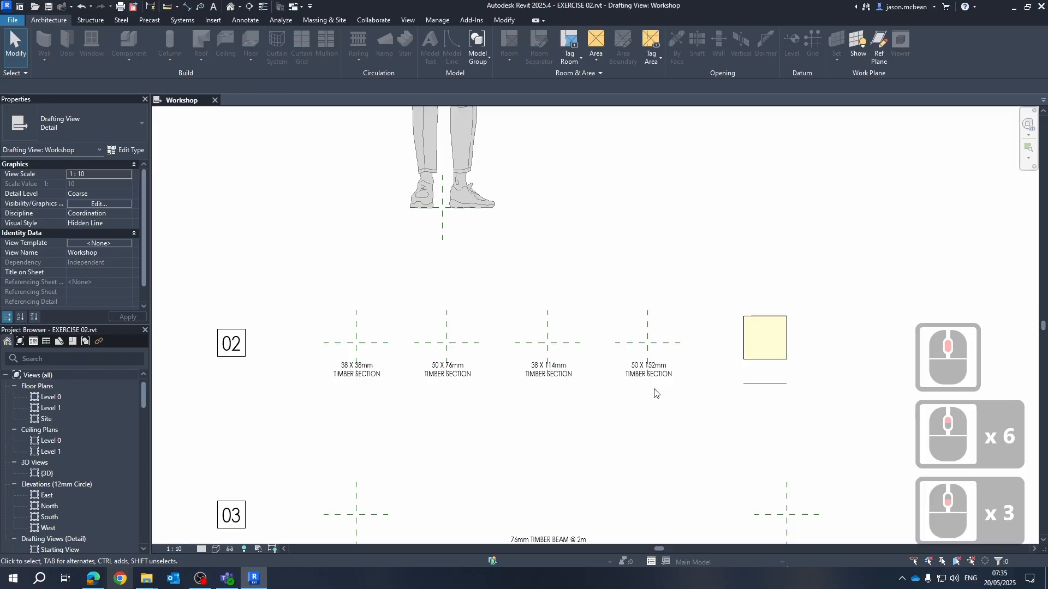
{"action": "scroll", "coordinate": [395, 339], "scroll_direction": "up", "scroll_amount": 6}
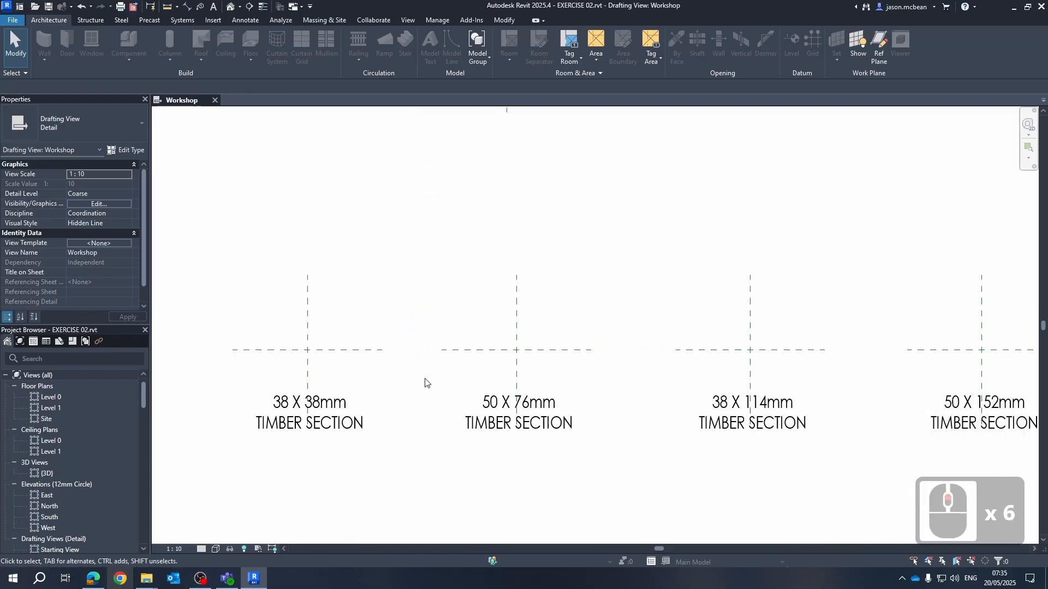
{"action": "middle_click_drag", "start_coordinate": [426, 381], "coordinate": [421, 328]}
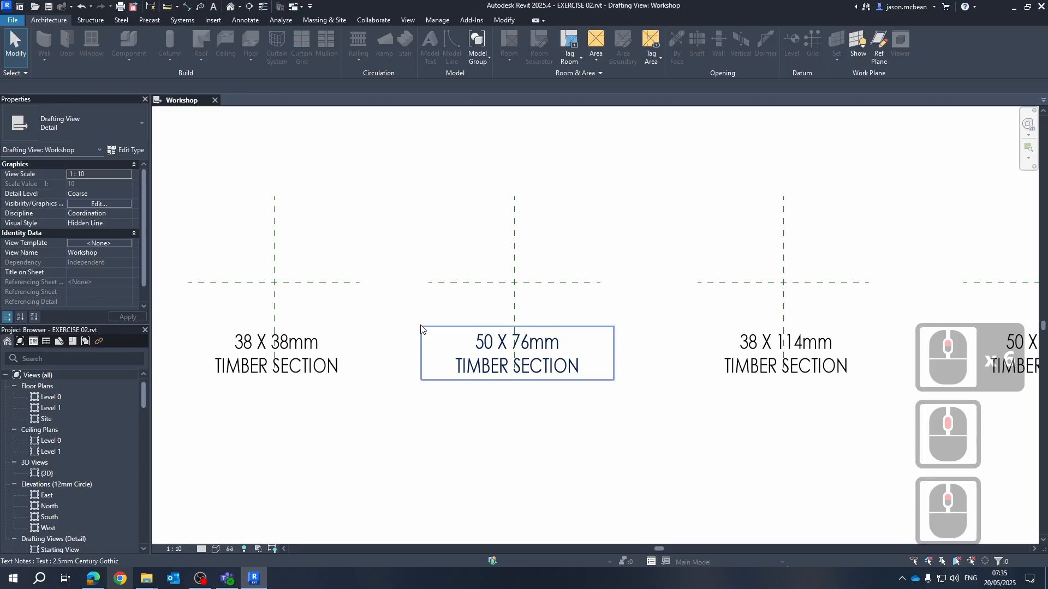
Create a new family from the Metric Detail Item template.
{"action": "left_click", "coordinate": [12, 21]}
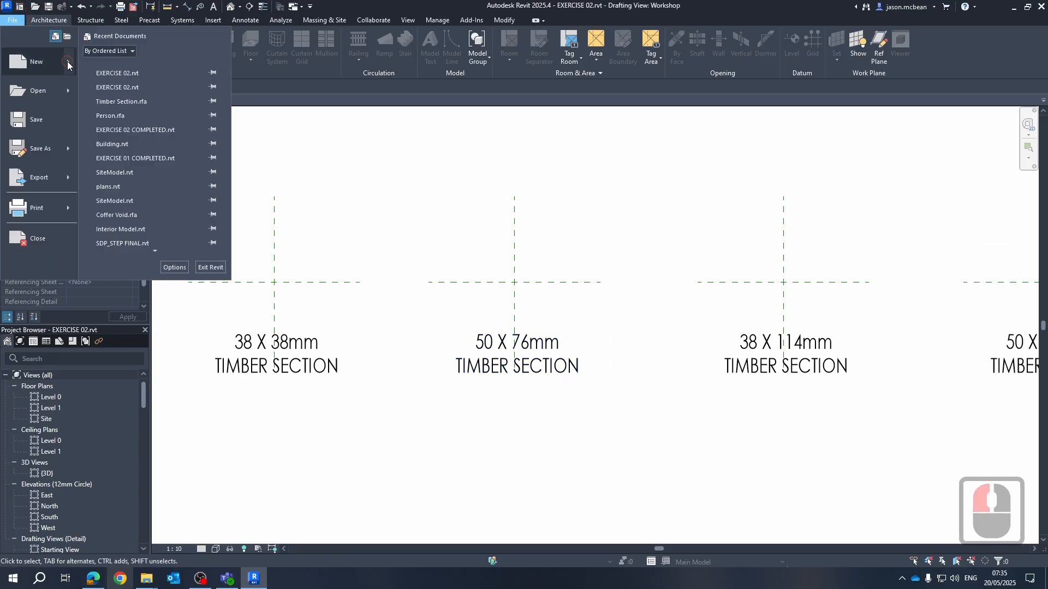
{"action": "left_click", "coordinate": [67, 61]}
{"action": "left_click", "coordinate": [766, 358]}
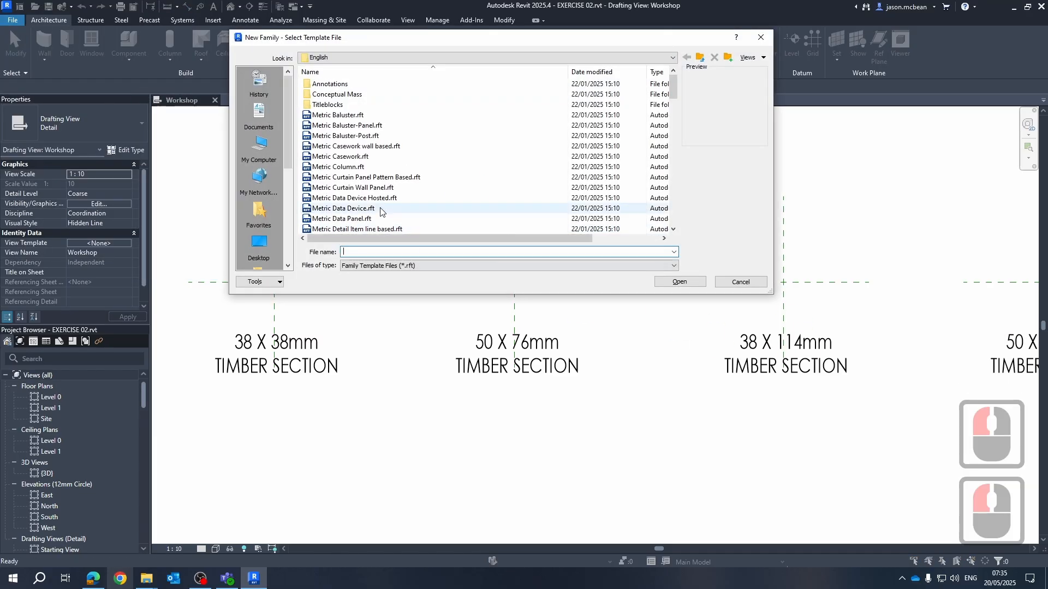
{"action": "scroll", "coordinate": [377, 218], "scroll_direction": "down", "scroll_amount": 4}
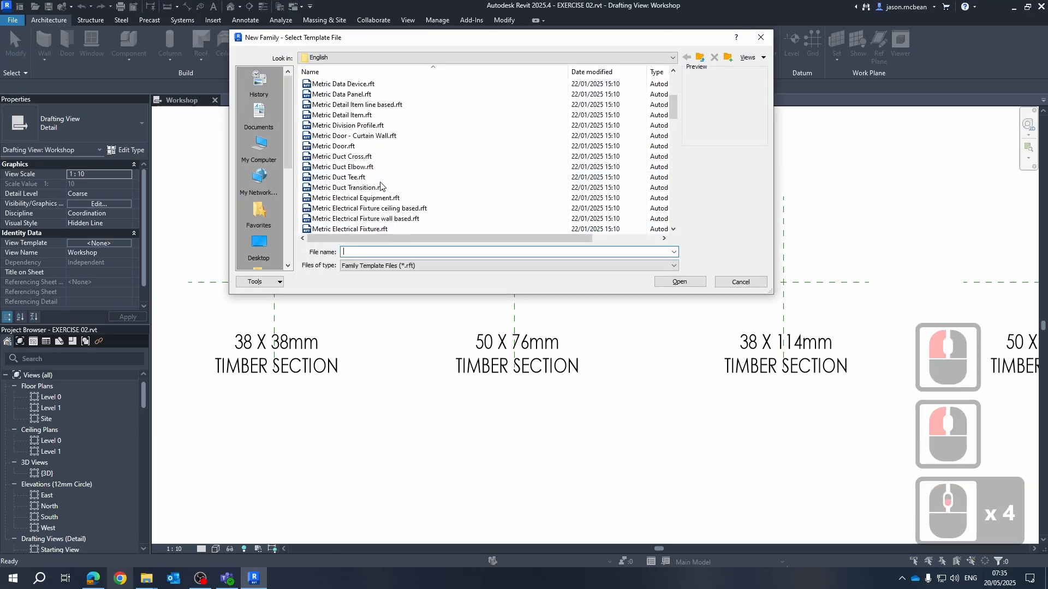
{"action": "left_click", "coordinate": [352, 124]}
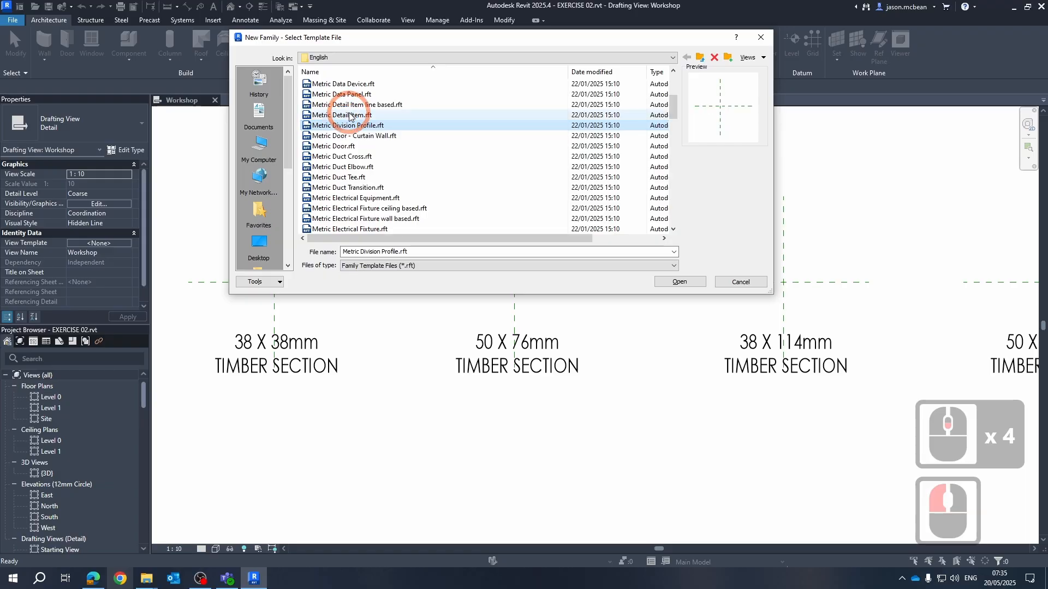
{"action": "left_click", "coordinate": [350, 116]}
{"action": "left_click", "coordinate": [679, 282]}
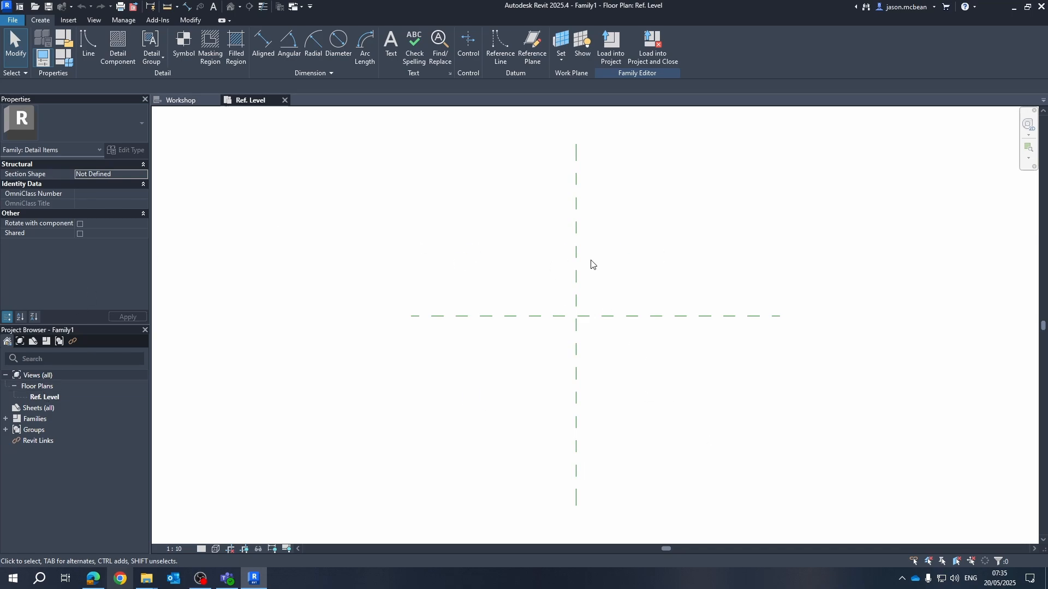
Start a filled region in the new family and check which region types are available.
{"action": "left_click", "coordinate": [235, 49]}
{"action": "left_click", "coordinate": [140, 120]}
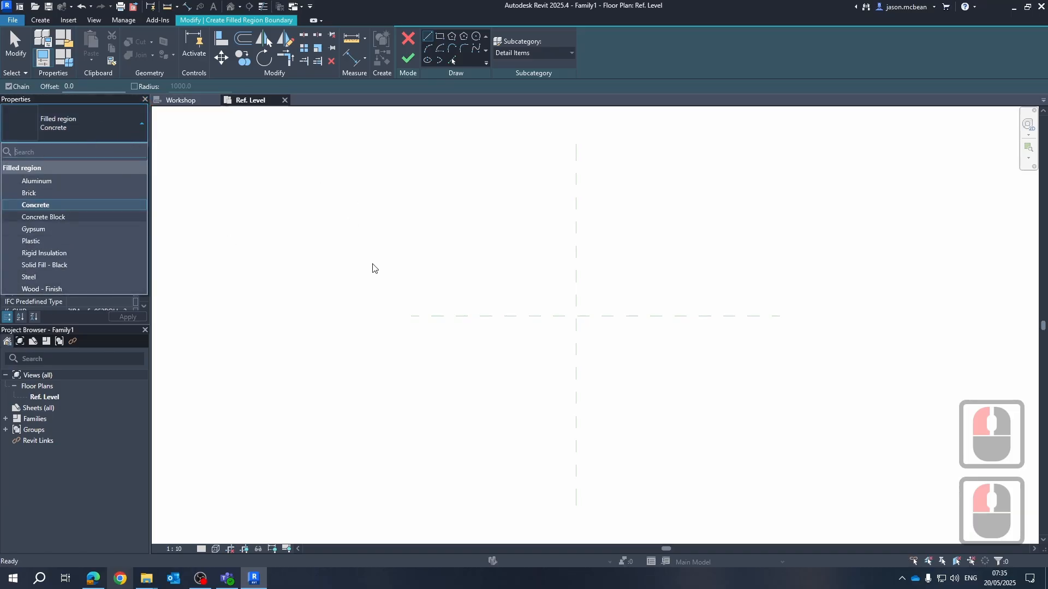
{"action": "key", "text": "Escape"}
{"action": "key", "text": "Escape"}
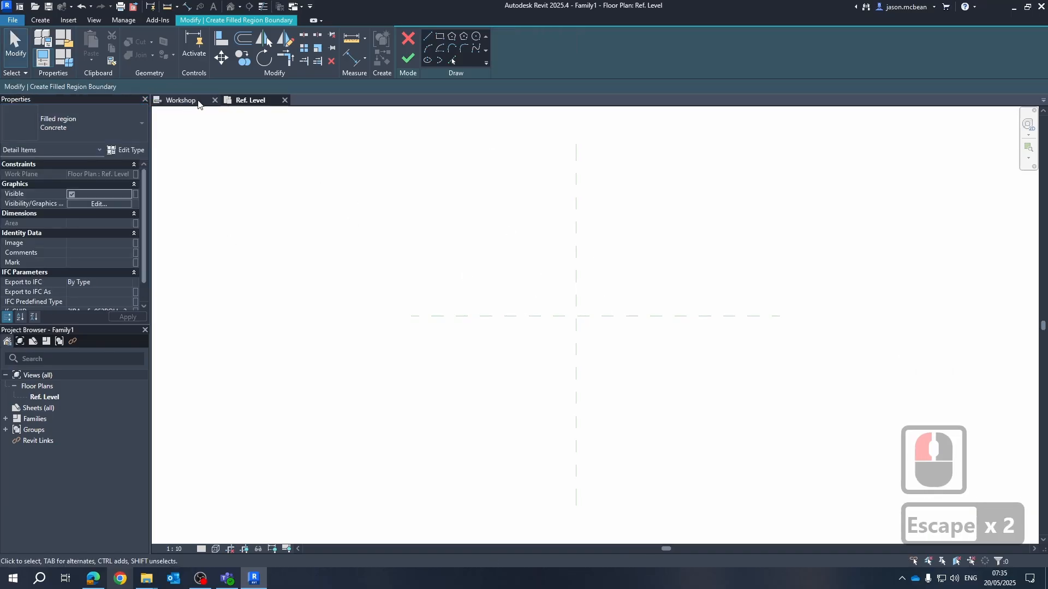
Copy the sample Timber filled region from the Workshop drafting view to the clipboard.
{"action": "left_click", "coordinate": [196, 100]}
{"action": "left_click", "coordinate": [615, 320]}
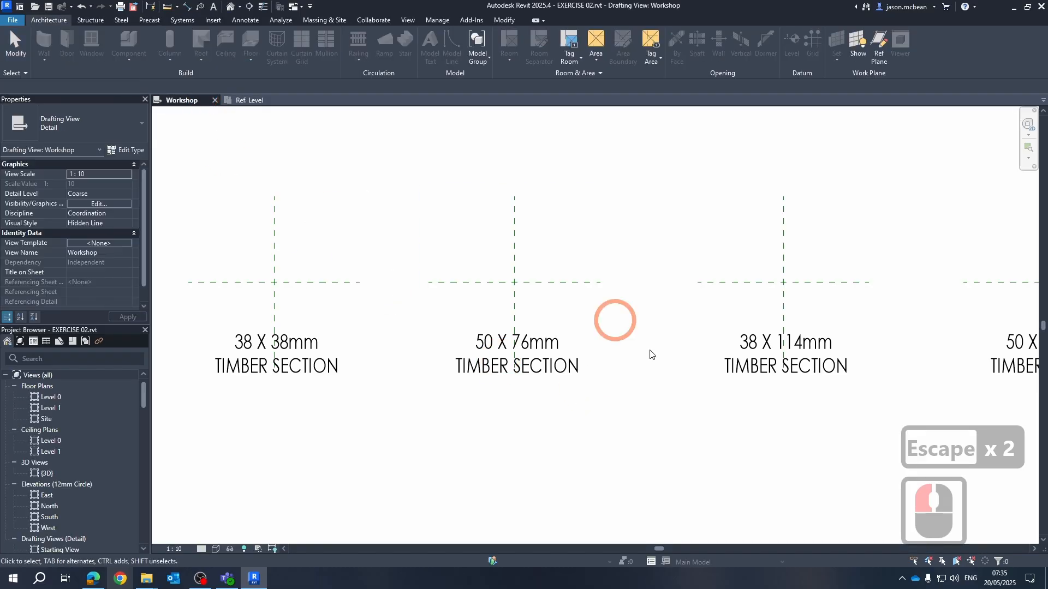
{"action": "scroll", "coordinate": [384, 287], "scroll_direction": "down", "scroll_amount": 7}
{"action": "middle_click_drag", "start_coordinate": [676, 260], "coordinate": [503, 283]}
{"action": "scroll", "coordinate": [568, 284], "scroll_direction": "up", "scroll_amount": 5}
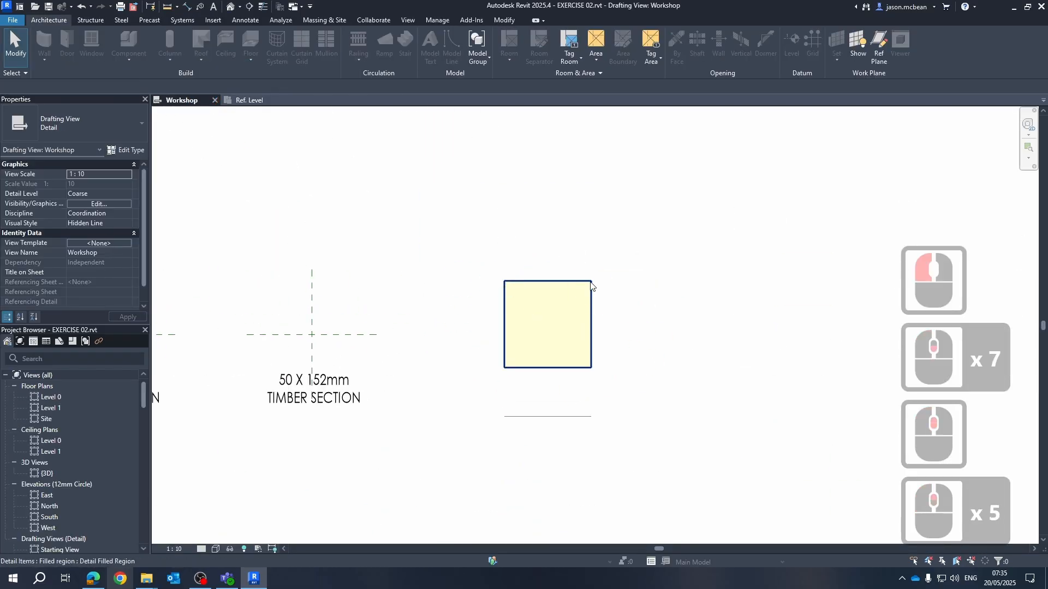
{"action": "left_click", "coordinate": [547, 284]}
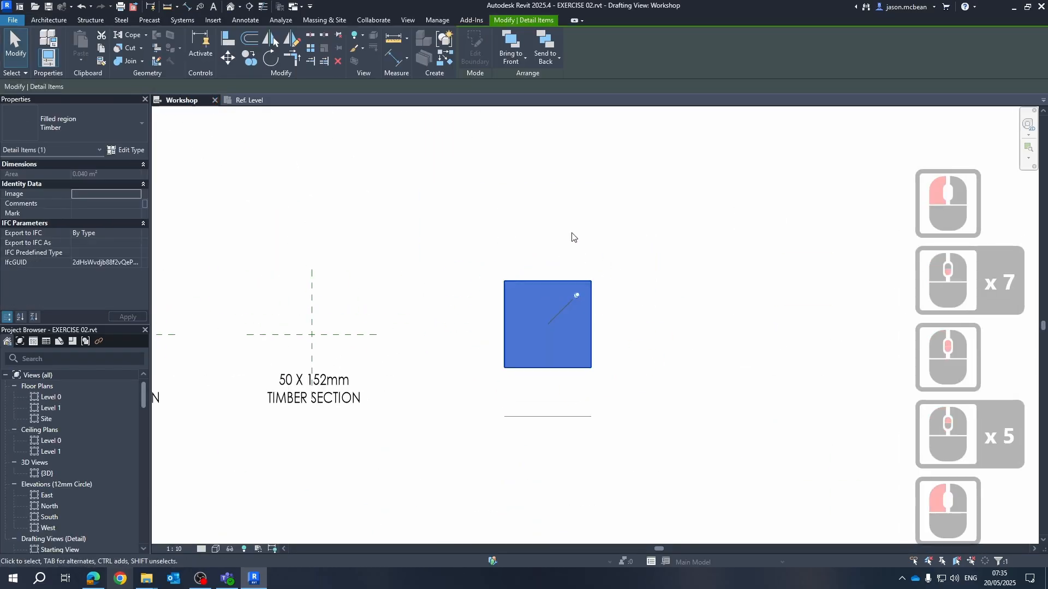
{"action": "key", "text": "ctrl+c"}
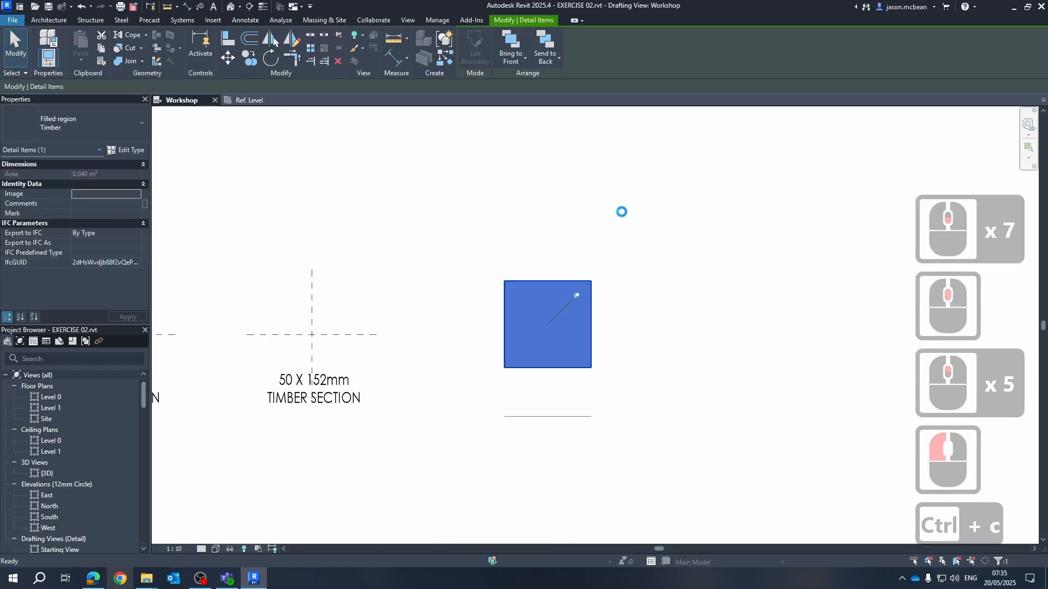
Try to paste the copied timber region into the family's open filled region sketch, and cancel the sketch.
{"action": "left_click", "coordinate": [267, 100]}
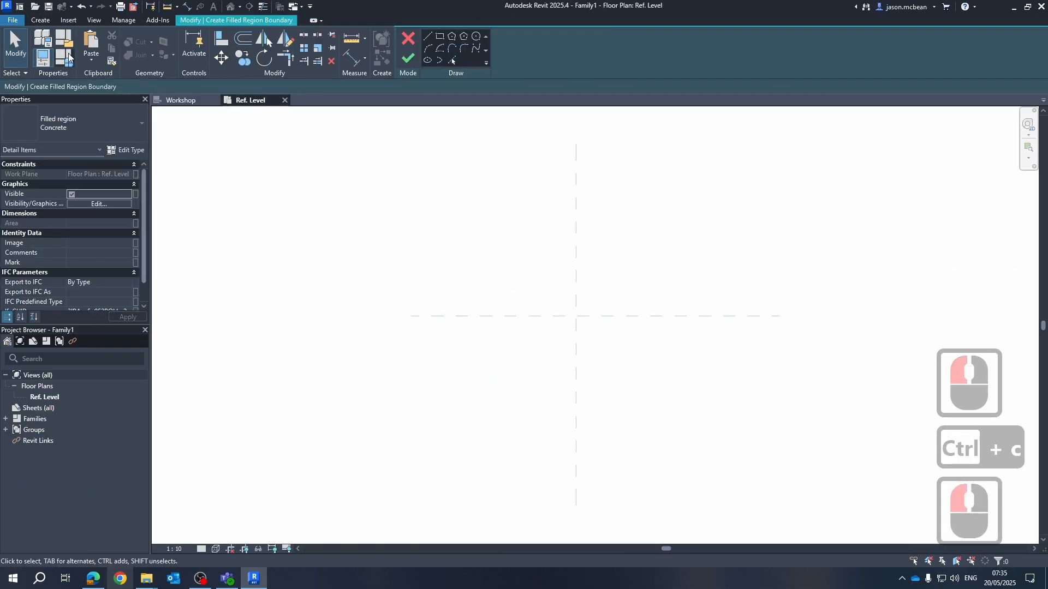
{"action": "left_click", "coordinate": [91, 46]}
{"action": "left_click", "coordinate": [625, 392]}
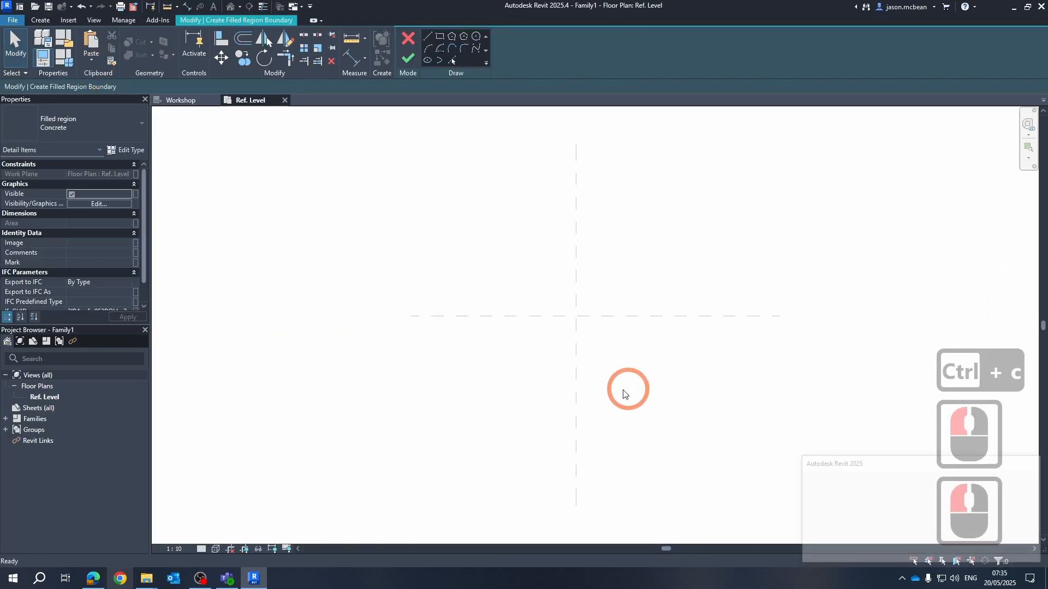
{"action": "scroll", "coordinate": [613, 351], "scroll_direction": "down", "scroll_amount": 5}
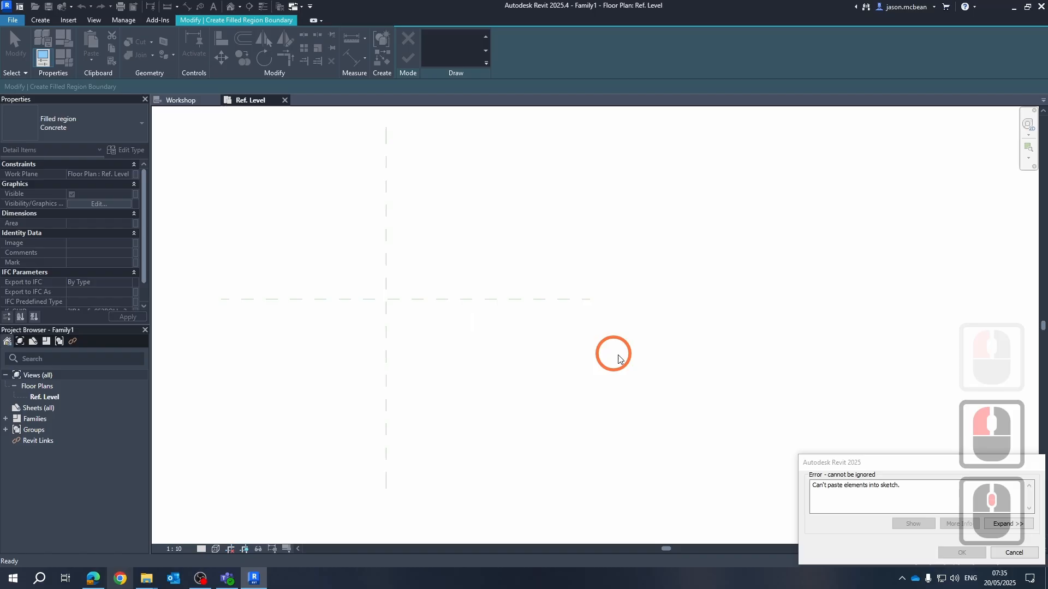
{"action": "left_click", "coordinate": [659, 384]}
{"action": "key", "text": "Escape"}
{"action": "key", "text": "Escape"}
{"action": "key", "text": "Escape"}
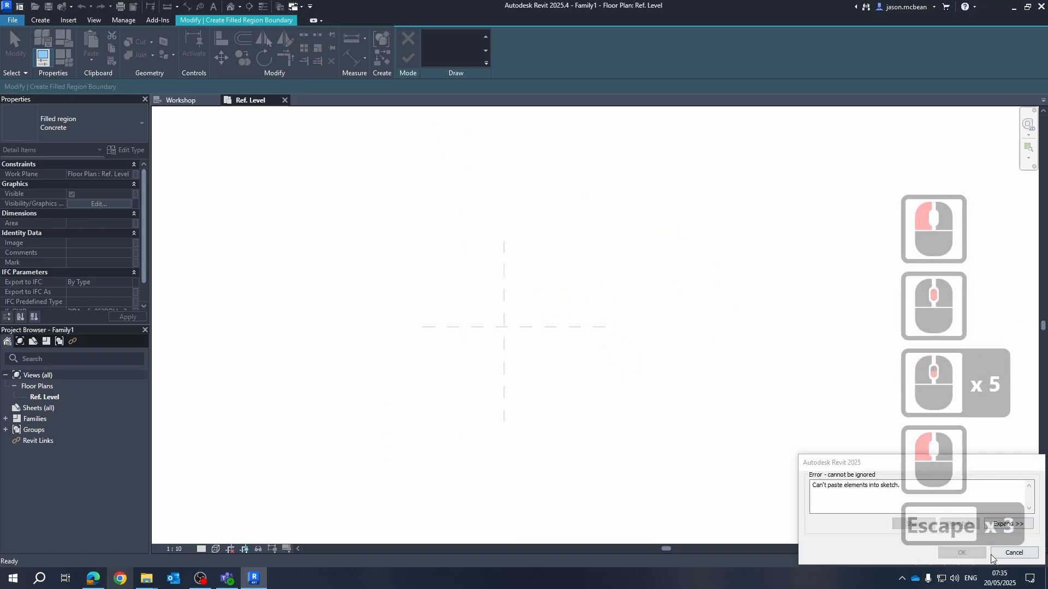
{"action": "left_click", "coordinate": [1004, 553]}
{"action": "key", "text": "Escape"}
{"action": "left_click", "coordinate": [414, 42]}
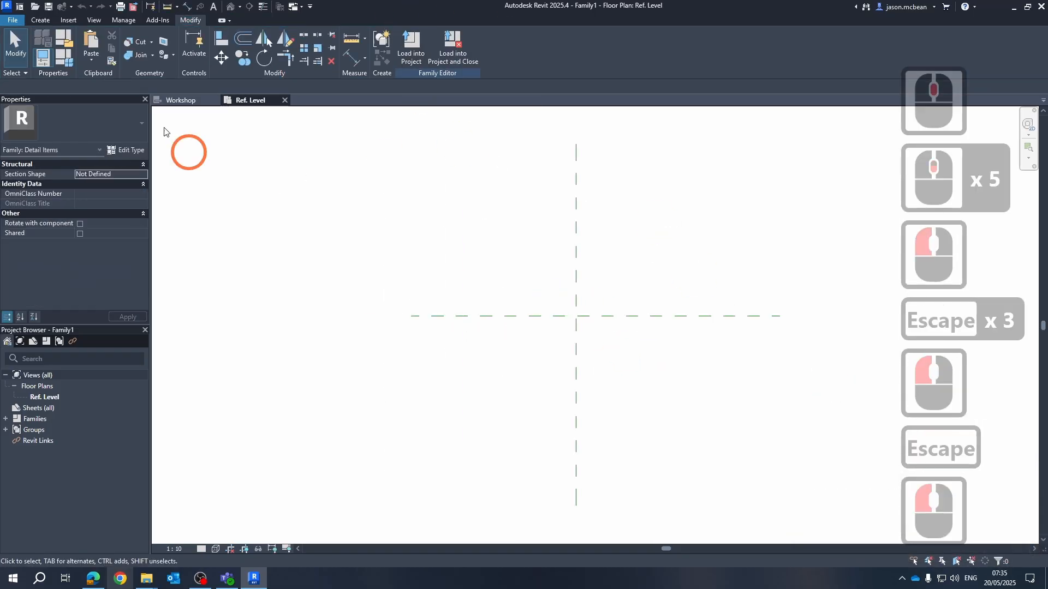
Paste the copied Timber filled region into the family's Ref. Level view, above the horizontal reference plane.
{"action": "scroll", "coordinate": [657, 365], "scroll_direction": "down", "scroll_amount": 1}
{"action": "middle_click_drag", "start_coordinate": [657, 365], "coordinate": [544, 334]}
{"action": "key", "text": "ctrl+v"}
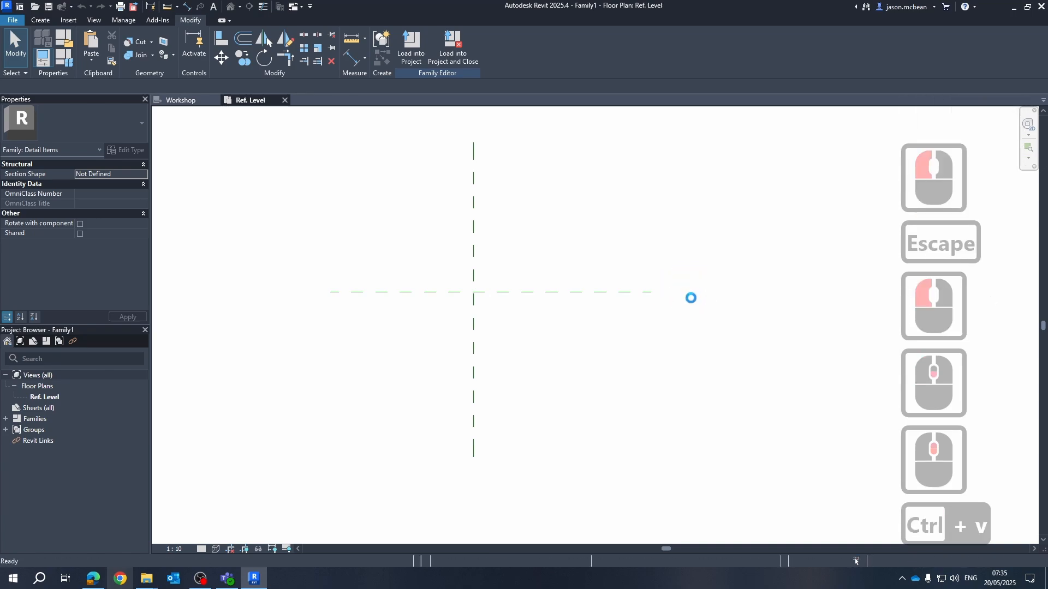
{"action": "left_click", "coordinate": [546, 260]}
{"action": "key", "text": "Escape"}
{"action": "key", "text": "Escape"}
{"action": "scroll", "coordinate": [544, 244], "scroll_direction": "up", "scroll_amount": 5}
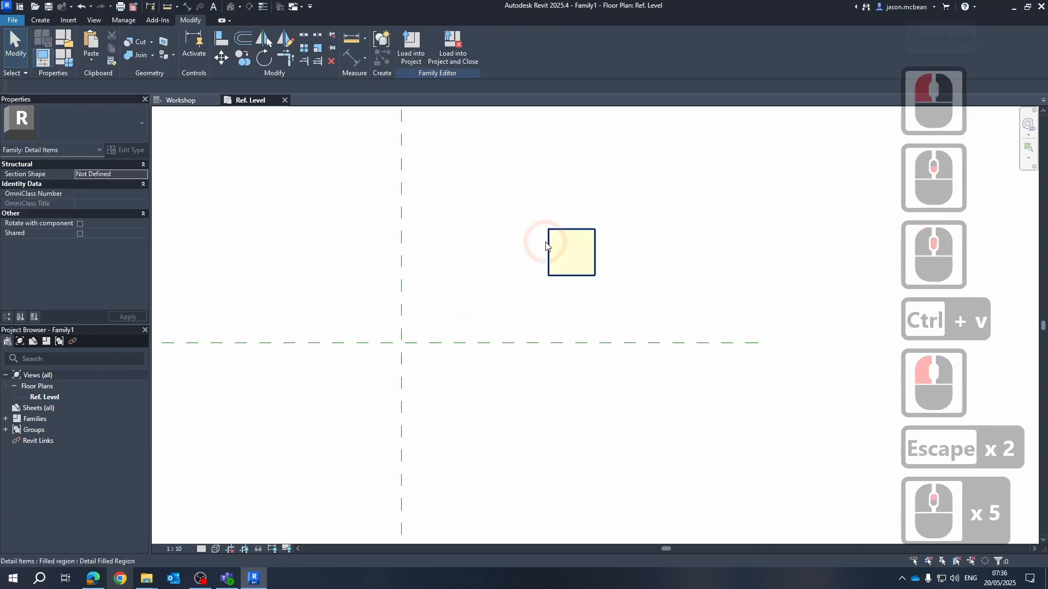
Check the family's filled region type list for the Timber type using the pasted region.
{"action": "left_click", "coordinate": [552, 249]}
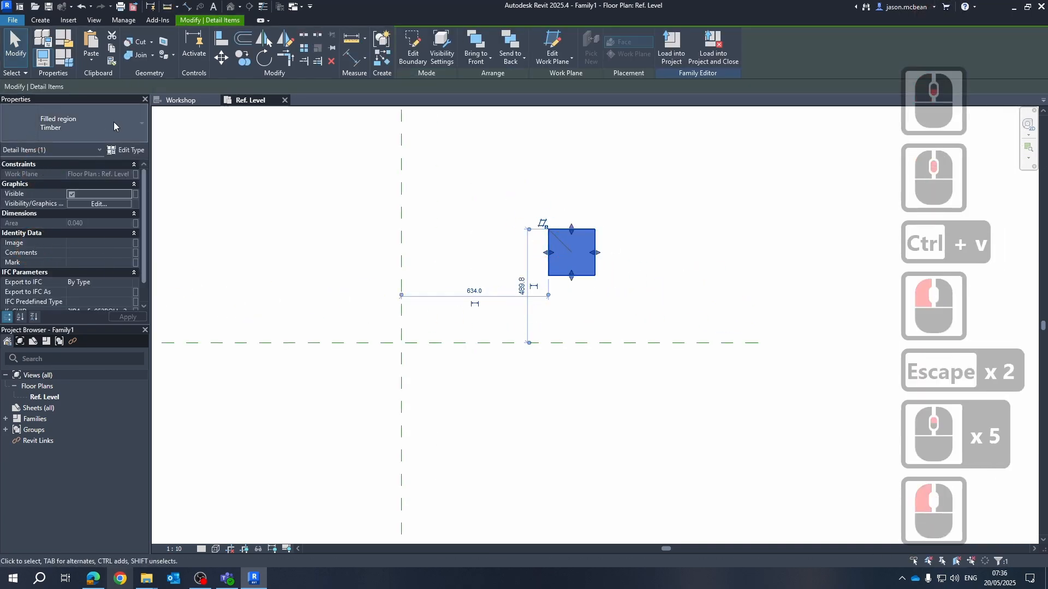
{"action": "left_click", "coordinate": [113, 124]}
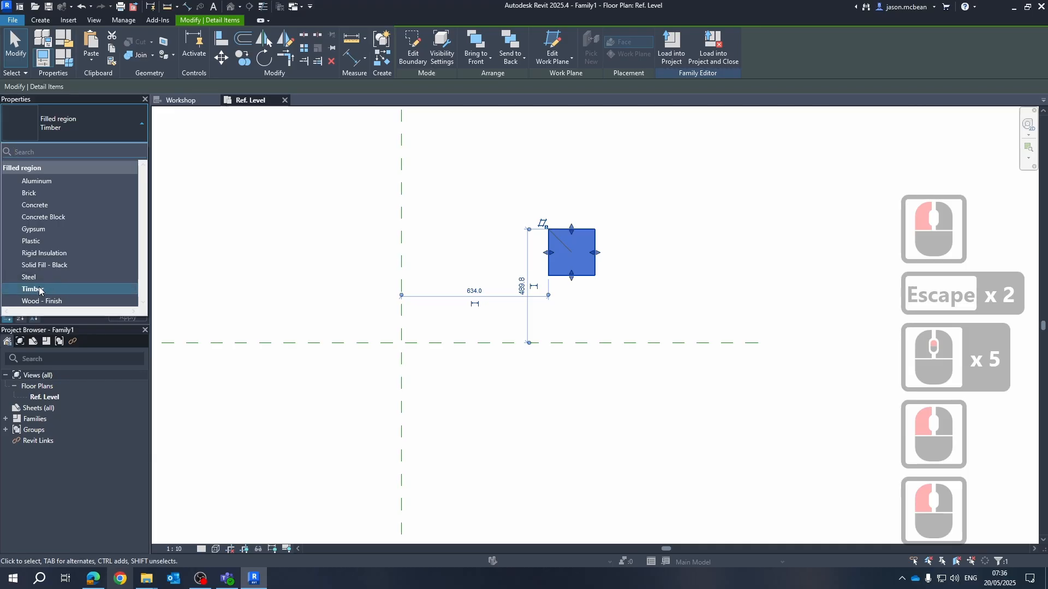
{"action": "left_click", "coordinate": [732, 285]}
Delete the pasted timber region from the family's Ref. Level view.
{"action": "left_click", "coordinate": [573, 243]}
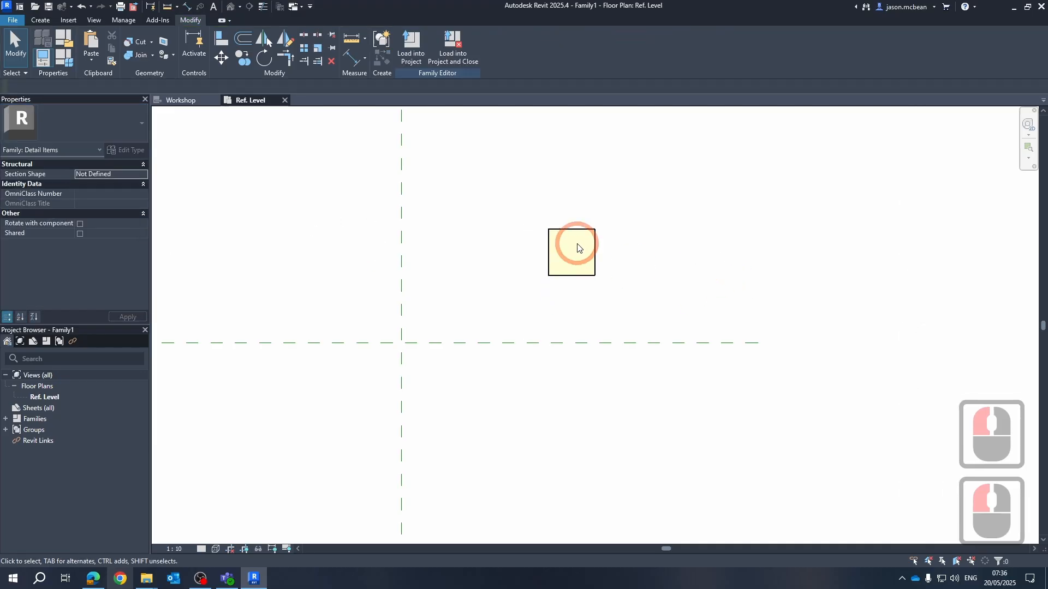
{"action": "left_click", "coordinate": [593, 239]}
{"action": "key", "text": "Delete"}
{"action": "middle_click_drag", "start_coordinate": [419, 356], "coordinate": [497, 354]}
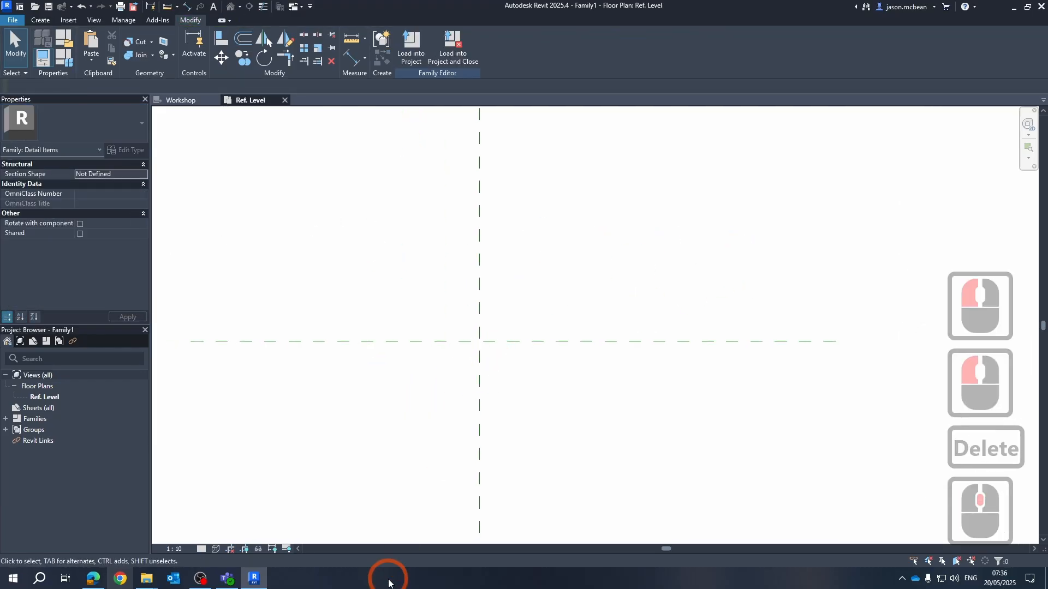
Return to the Workshop drafting view and check the line style of the sample line below the timber square.
{"action": "left_click", "coordinate": [169, 101]}
{"action": "scroll", "coordinate": [628, 395], "scroll_direction": "down", "scroll_amount": 5}
{"action": "scroll", "coordinate": [628, 394], "scroll_direction": "up", "scroll_amount": 7}
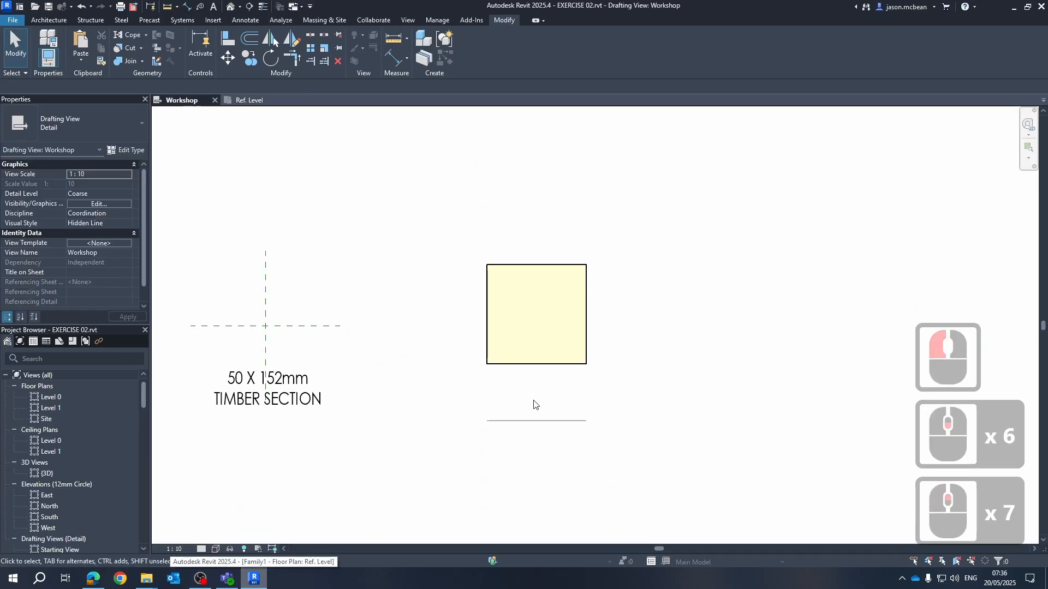
{"action": "left_click", "coordinate": [533, 420]}
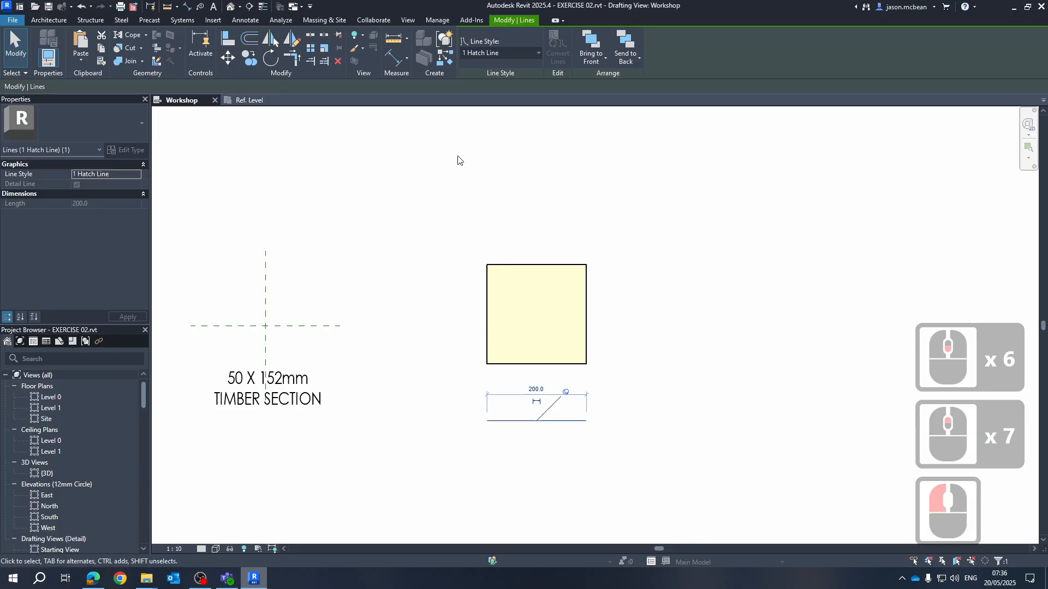
{"action": "left_click", "coordinate": [498, 288]}
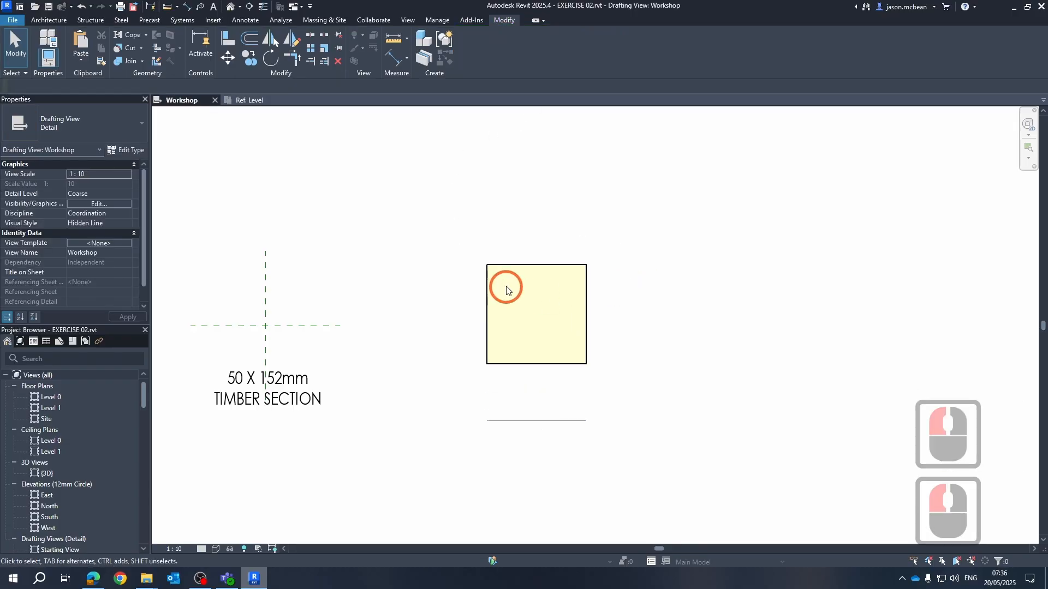
Check the filled region type of the timber square in the Workshop drafting view.
{"action": "left_click", "coordinate": [573, 390]}
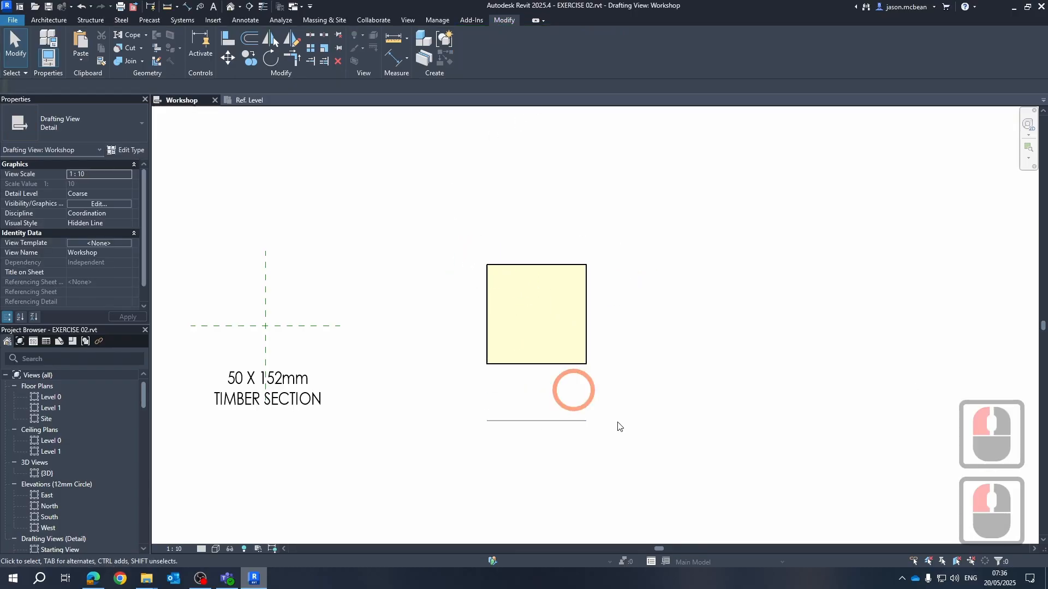
{"action": "left_click", "coordinate": [511, 267]}
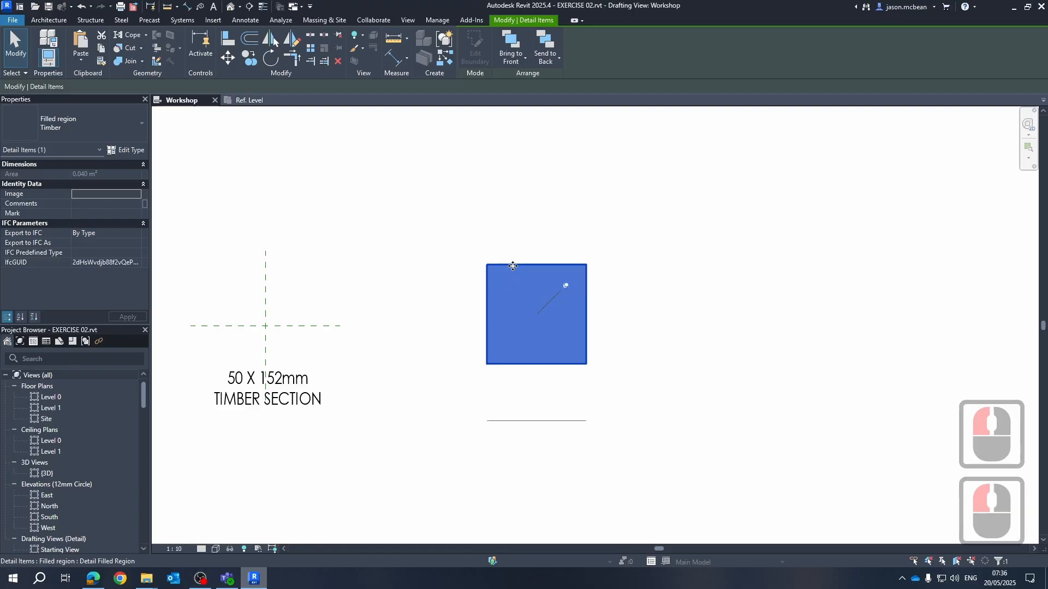
{"action": "scroll", "coordinate": [547, 319], "scroll_direction": "down", "scroll_amount": 5}
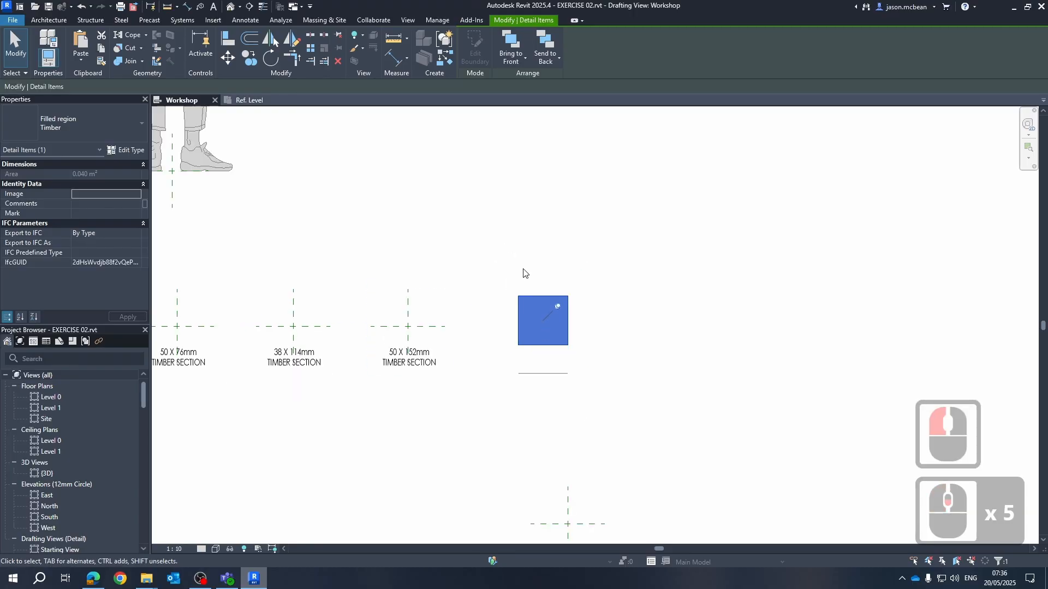
{"action": "key", "text": "Escape"}
Return to the family's Ref. Level view and centre on the reference plane intersection.
{"action": "left_click", "coordinate": [251, 101]}
{"action": "left_click", "coordinate": [637, 281]}
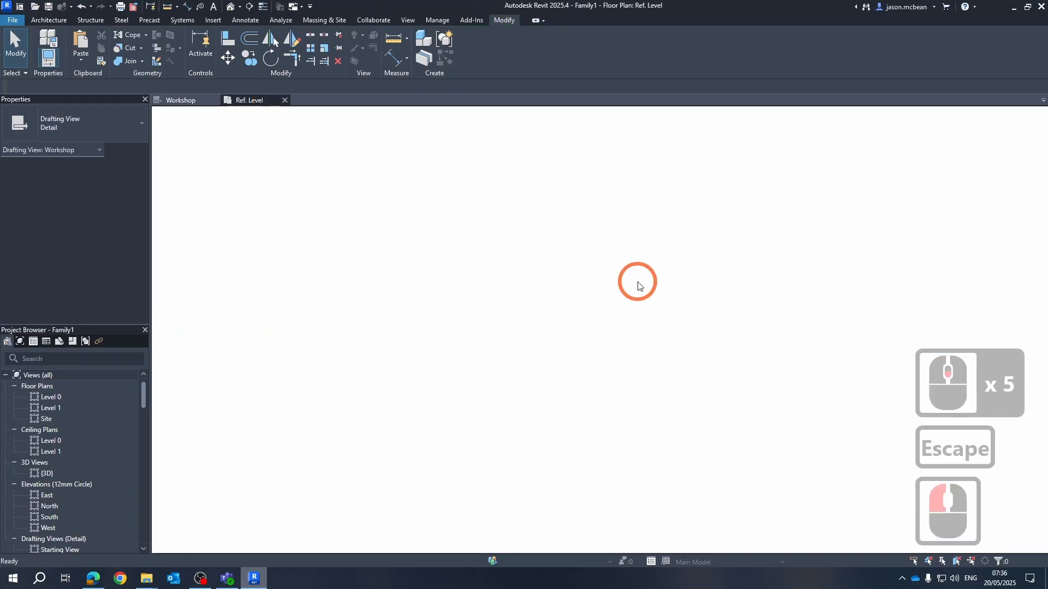
{"action": "scroll", "coordinate": [627, 328], "scroll_direction": "down", "scroll_amount": 6}
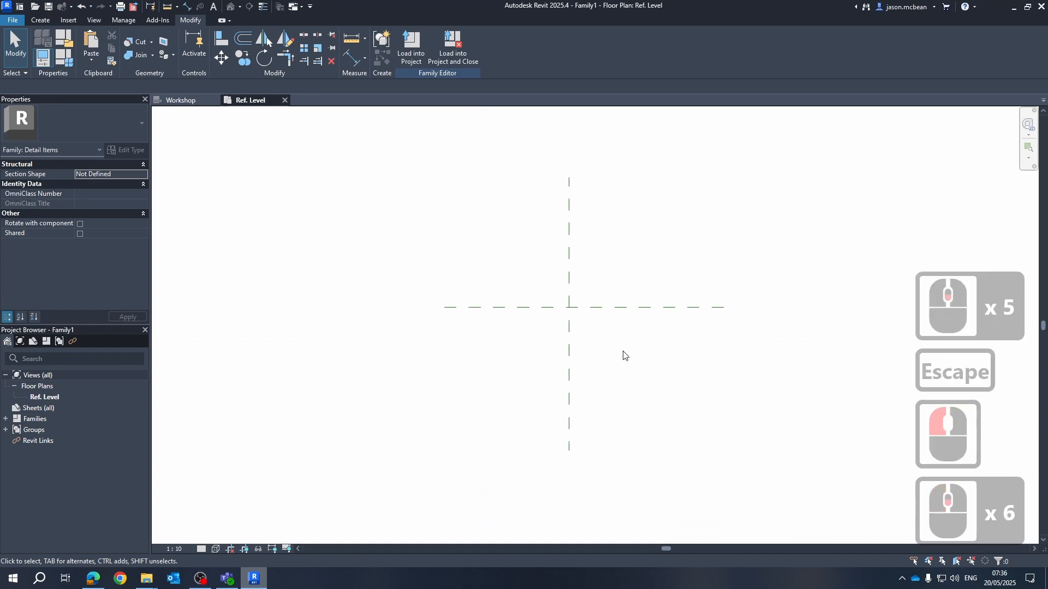
{"action": "middle_click_drag", "start_coordinate": [622, 356], "coordinate": [547, 357]}
{"action": "scroll", "coordinate": [522, 328], "scroll_direction": "up", "scroll_amount": 3}
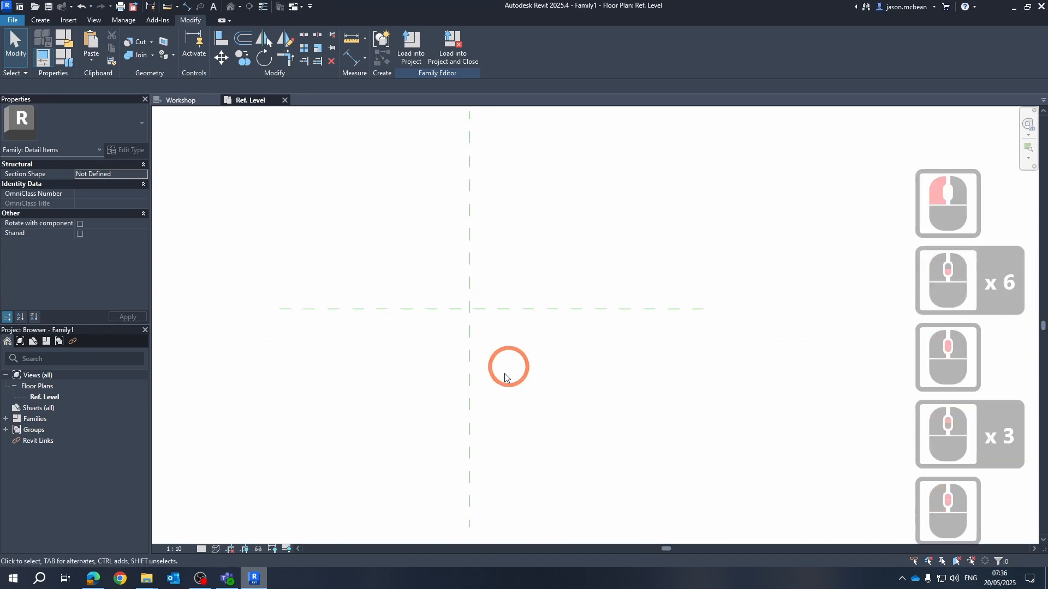
Create a new object style subcategory named Timber Section under Detail Items.
{"action": "left_click", "coordinate": [121, 20]}
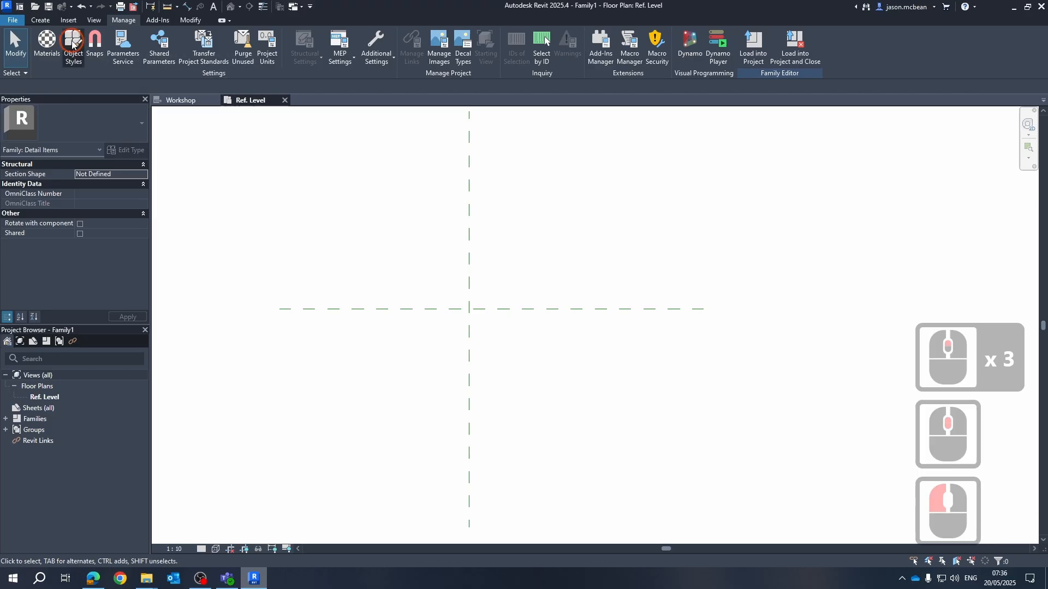
{"action": "left_click", "coordinate": [74, 57]}
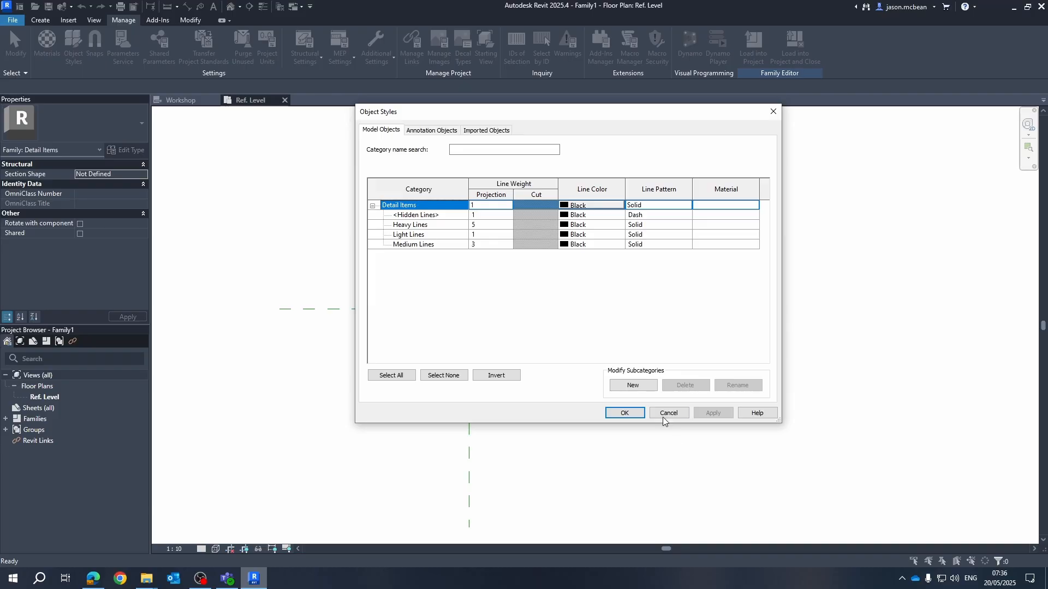
{"action": "left_click", "coordinate": [632, 385]}
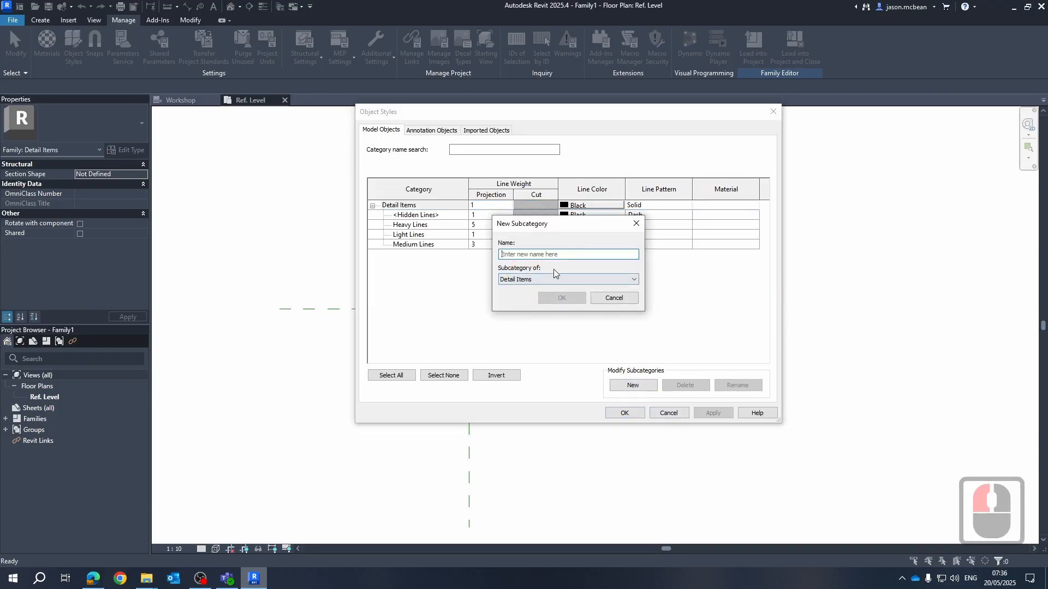
{"action": "type", "text": "T"}
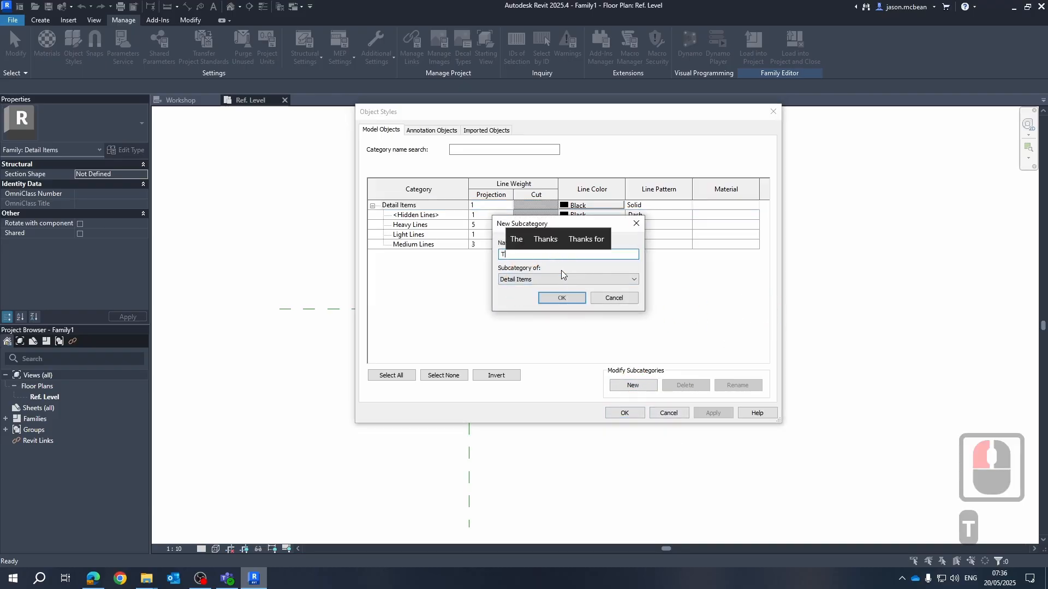
{"action": "type", "text": "imber Section"}
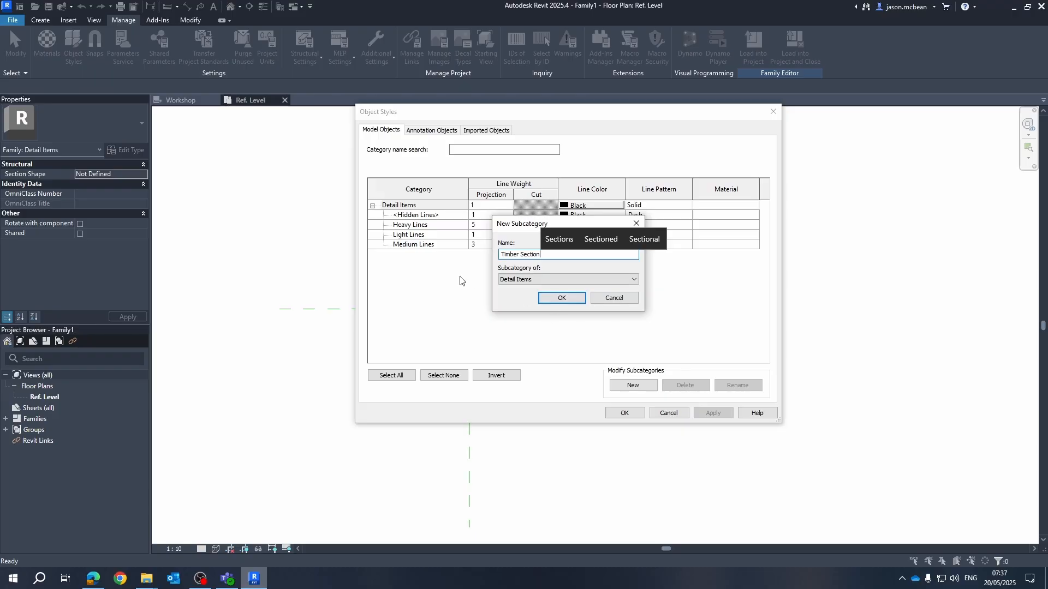
{"action": "left_click", "coordinate": [571, 300]}
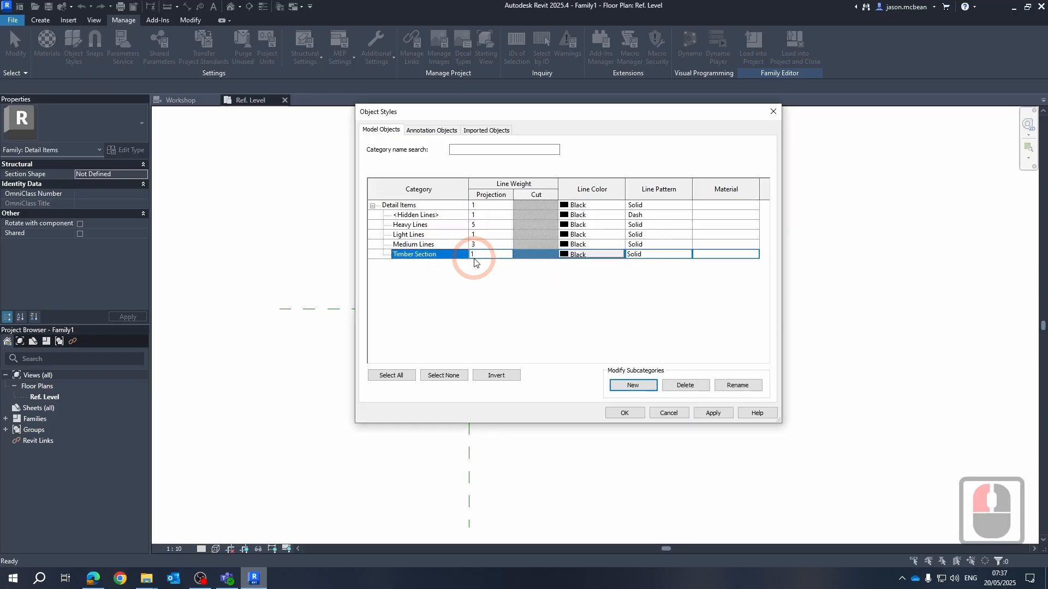
Set the Timber Section subcategory's projection line weight to 4.
{"action": "left_click", "coordinate": [504, 257]}
{"action": "type", "text": "4"}
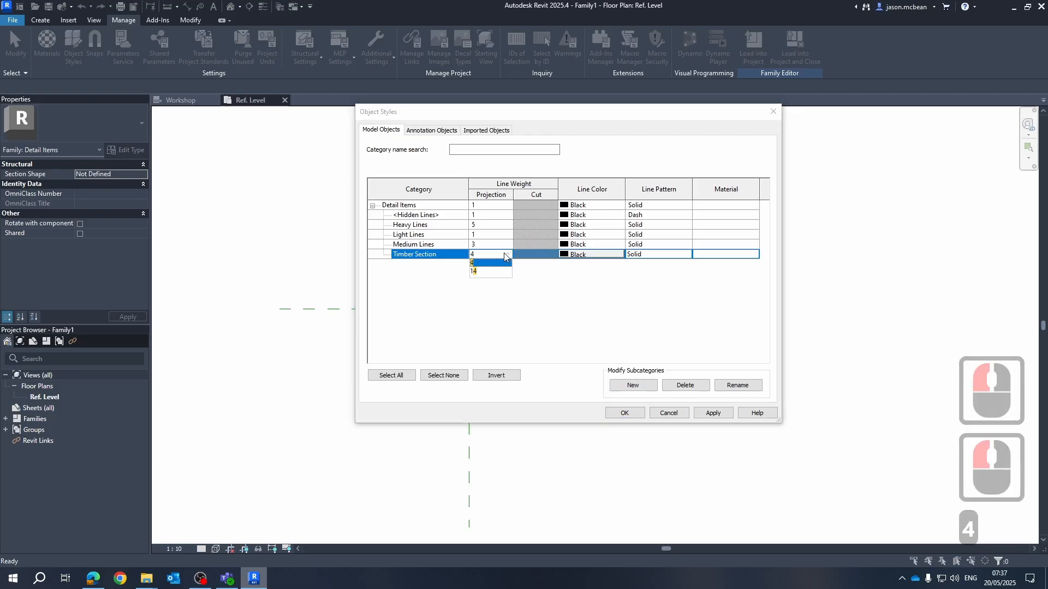
{"action": "left_click", "coordinate": [563, 300]}
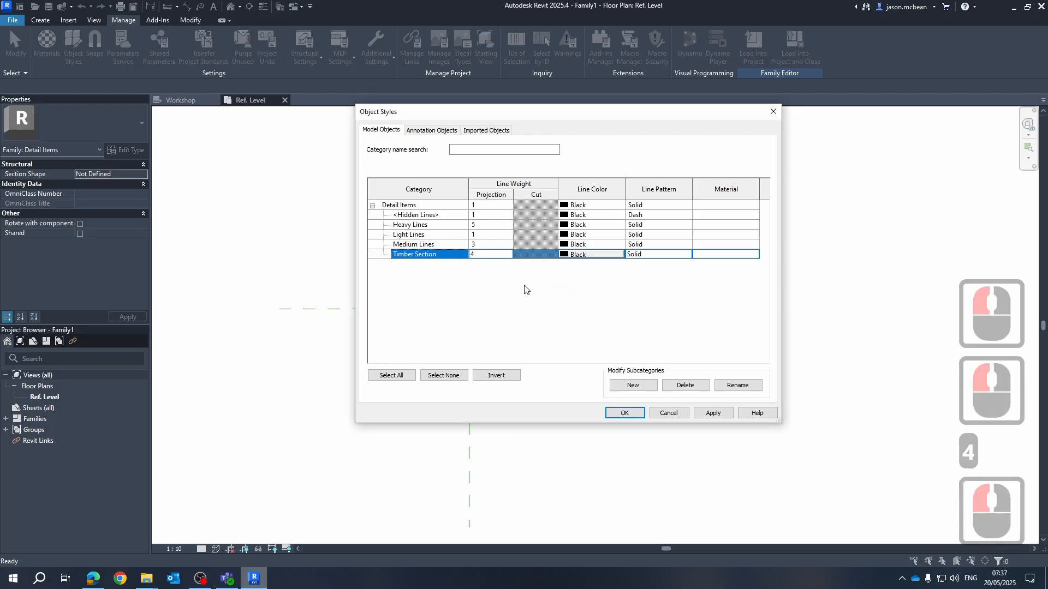
Create a second Detail Items subcategory named Hatch Line.
{"action": "left_click", "coordinate": [632, 385]}
{"action": "left_click", "coordinate": [537, 252]}
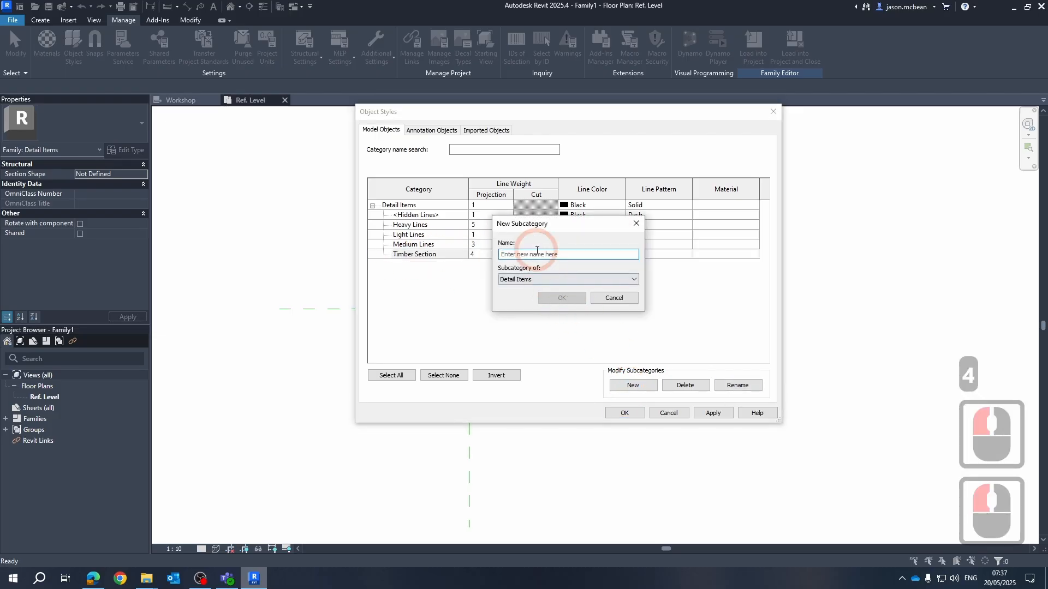
{"action": "type", "text": "Hat"}
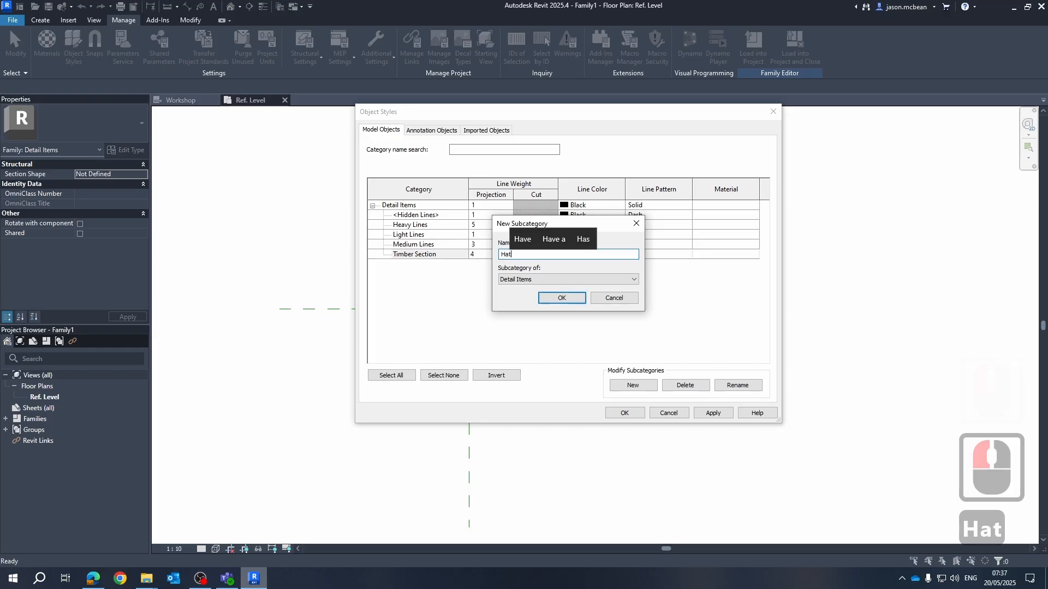
{"action": "type", "text": "ch Li"}
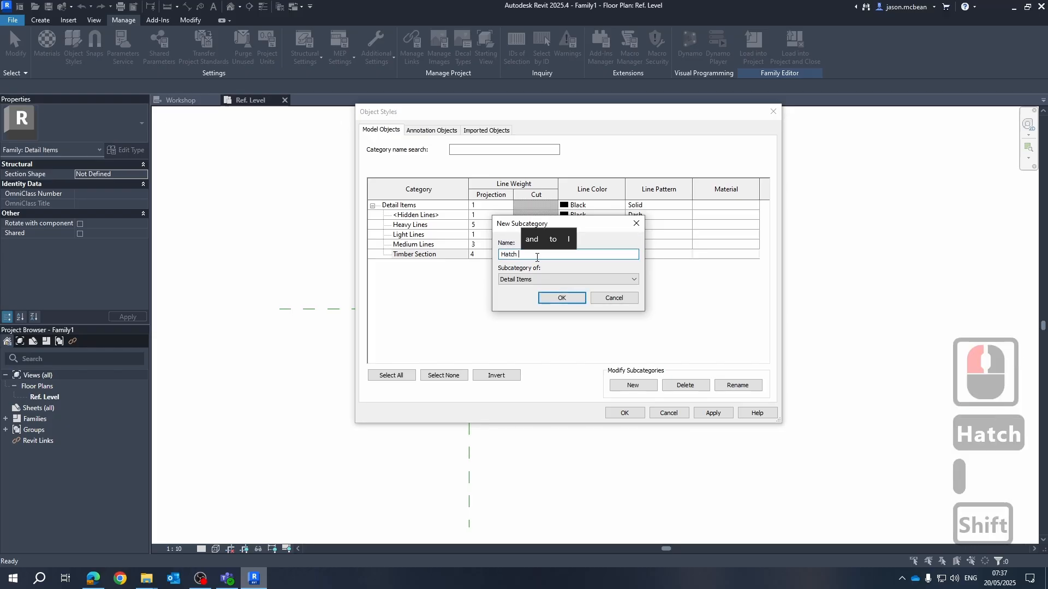
{"action": "type", "text": "ne"}
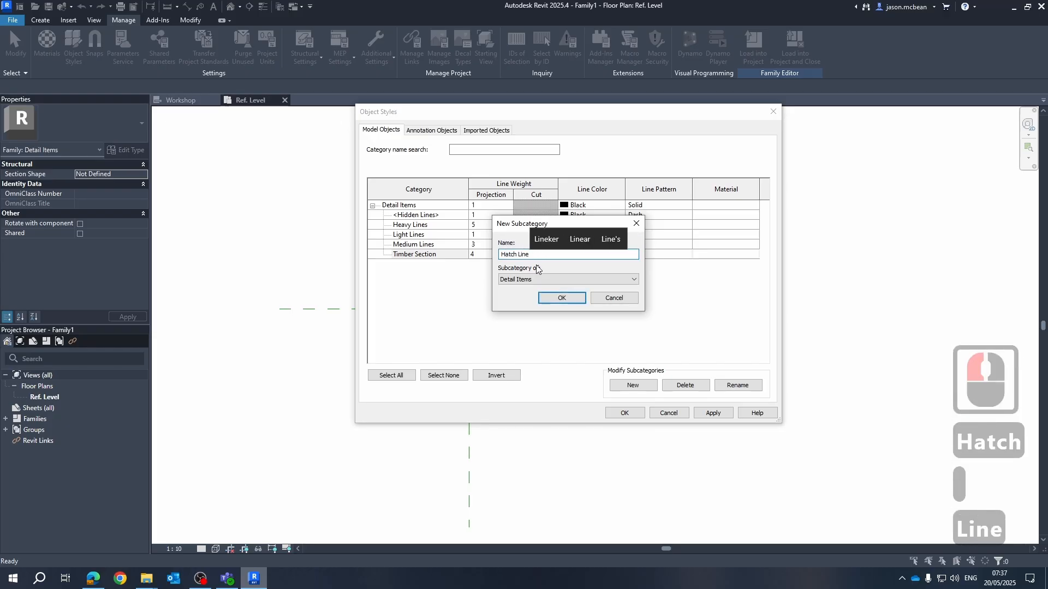
{"action": "left_click", "coordinate": [562, 298]}
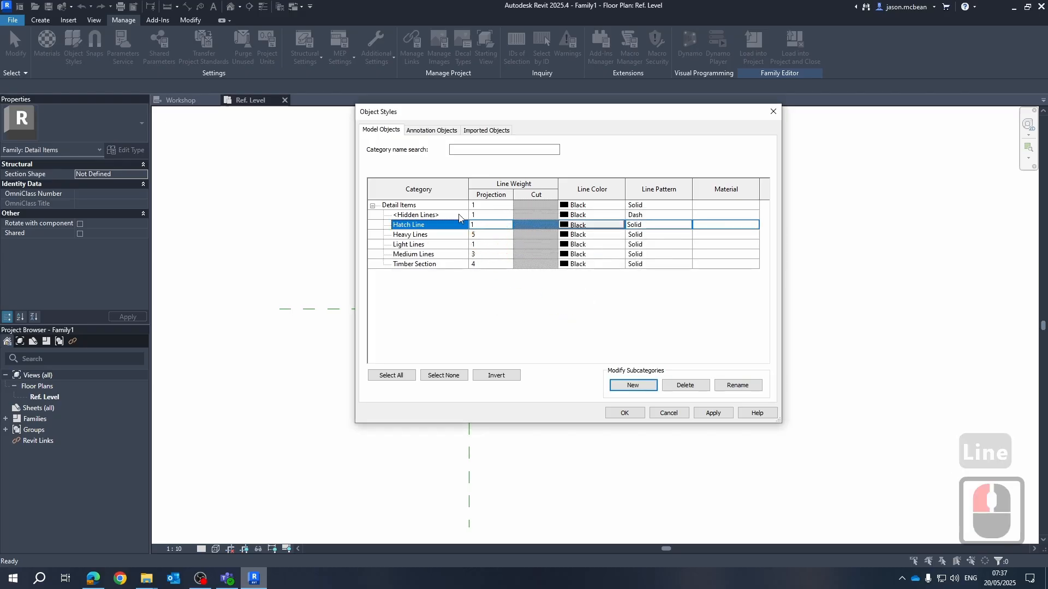
Set the Hatch Line subcategory's line color to grey RGB 128-128-128 and apply the object styles.
{"action": "left_click", "coordinate": [572, 228]}
{"action": "left_click", "coordinate": [497, 249]}
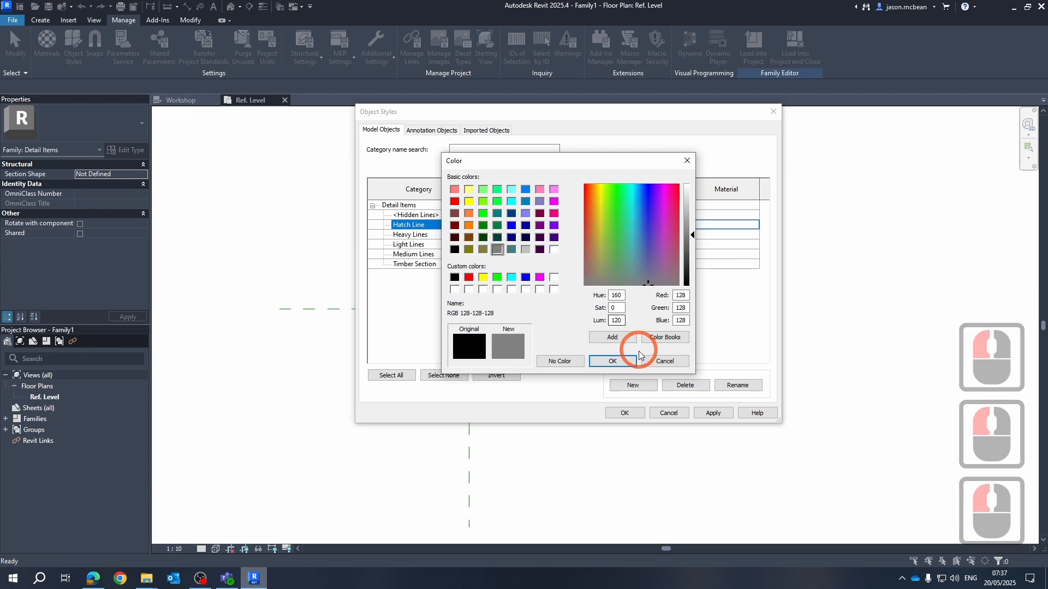
{"action": "left_click", "coordinate": [612, 362]}
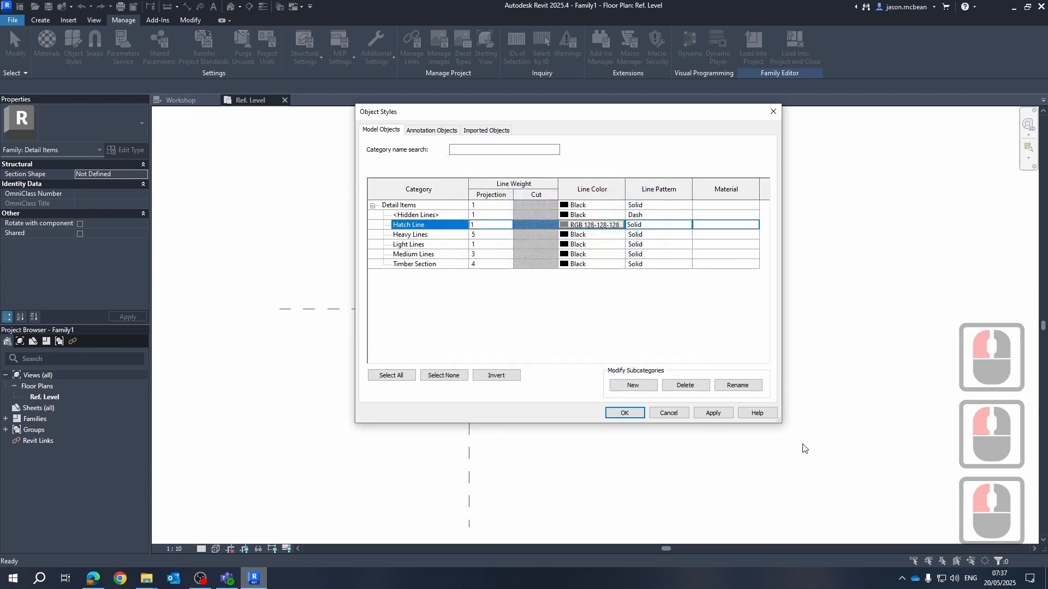
{"action": "left_click", "coordinate": [712, 414]}
{"action": "left_click", "coordinate": [615, 418]}
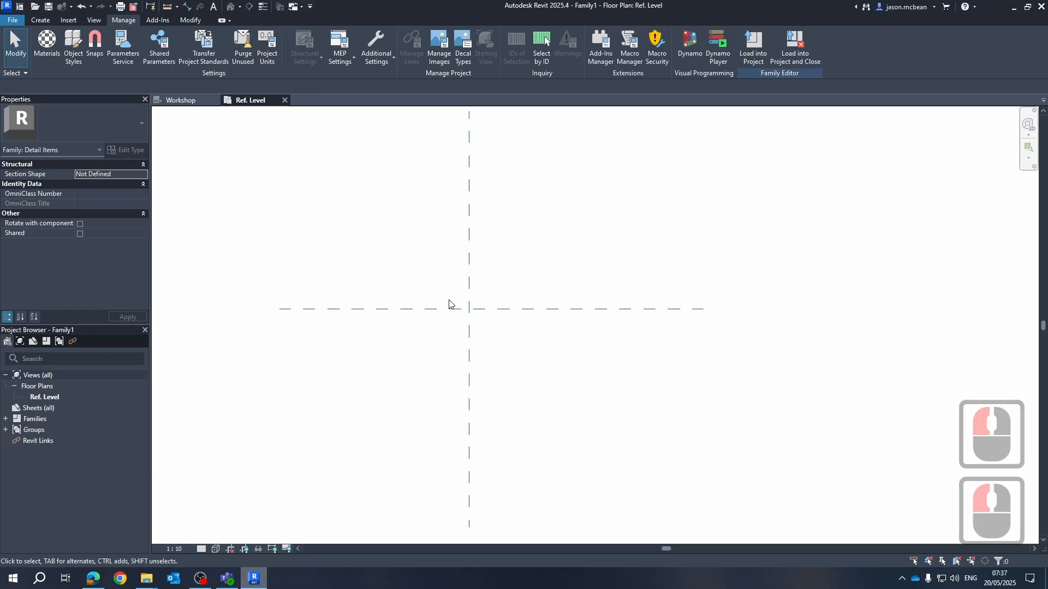
Draw vertical reference planes on both sides of the vertical centre plane, the left one about 764 mm from it.
{"action": "middle_click_drag", "start_coordinate": [479, 343], "coordinate": [493, 374]}
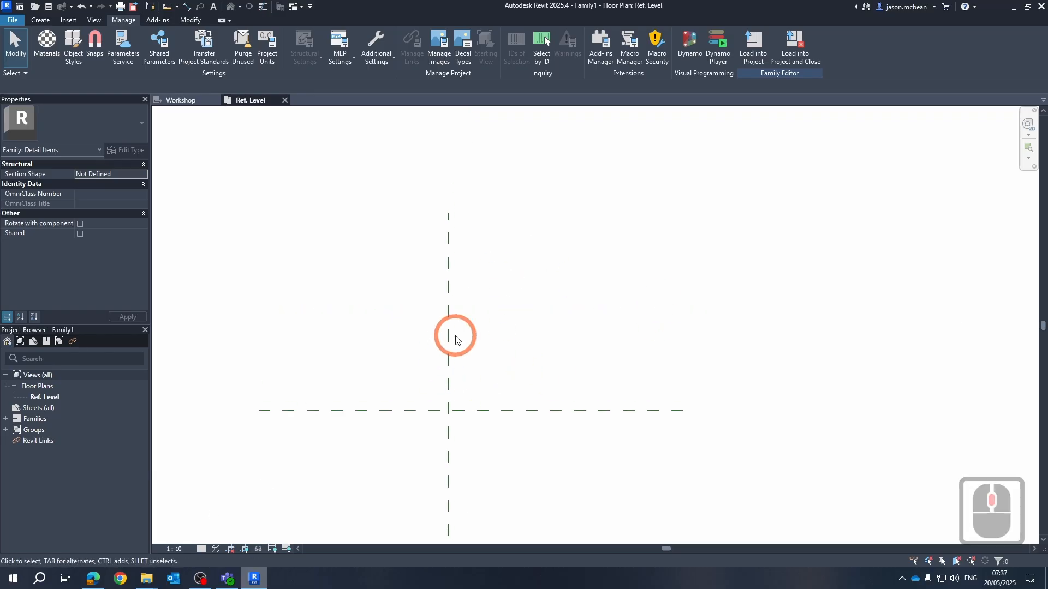
{"action": "scroll", "coordinate": [493, 358], "scroll_direction": "down", "scroll_amount": 5}
{"action": "middle_click", "coordinate": [493, 360]}
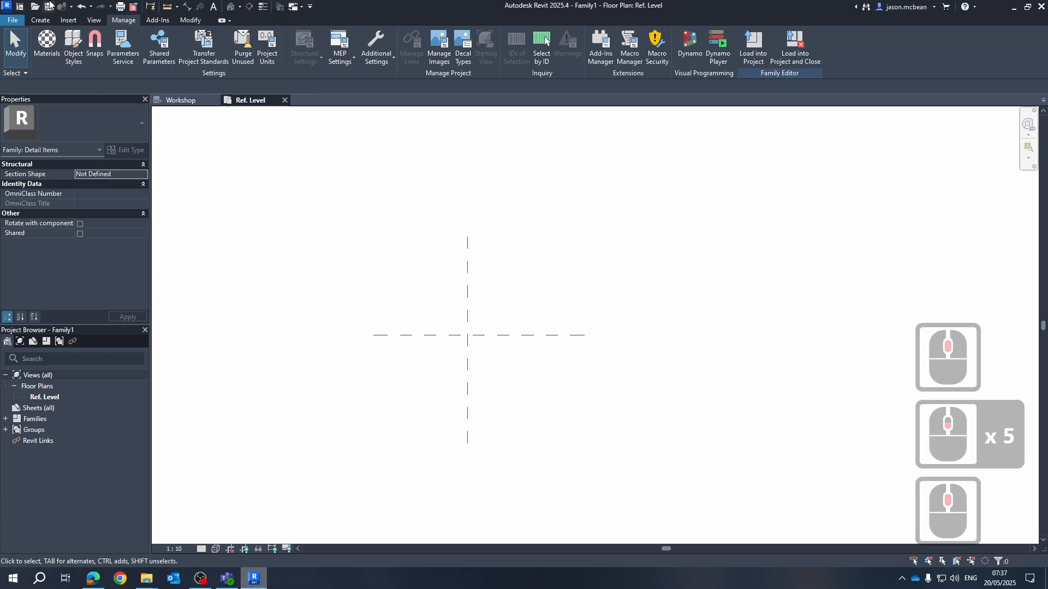
{"action": "left_click", "coordinate": [35, 21]}
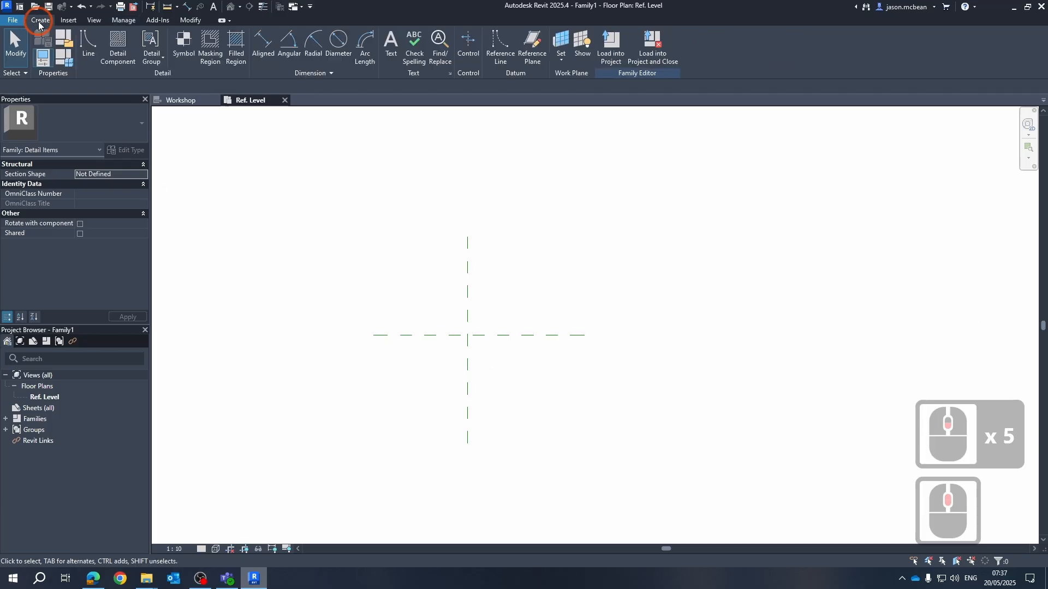
{"action": "left_click", "coordinate": [532, 45]}
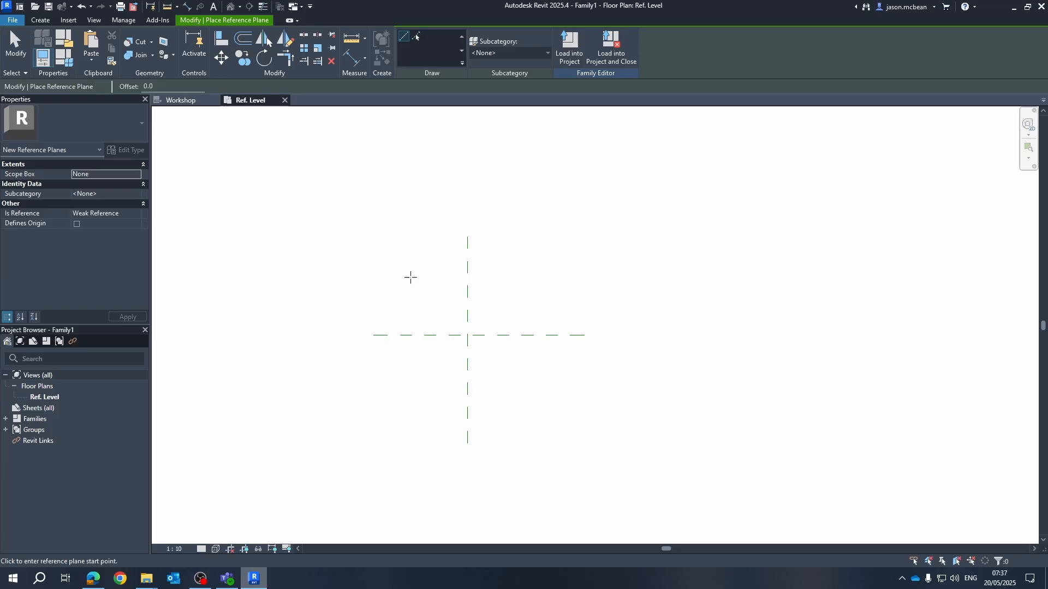
{"action": "middle_click_drag", "start_coordinate": [435, 310], "coordinate": [503, 226]}
{"action": "scroll", "coordinate": [498, 227], "scroll_direction": "up", "scroll_amount": 2}
{"action": "middle_click", "coordinate": [487, 181]}
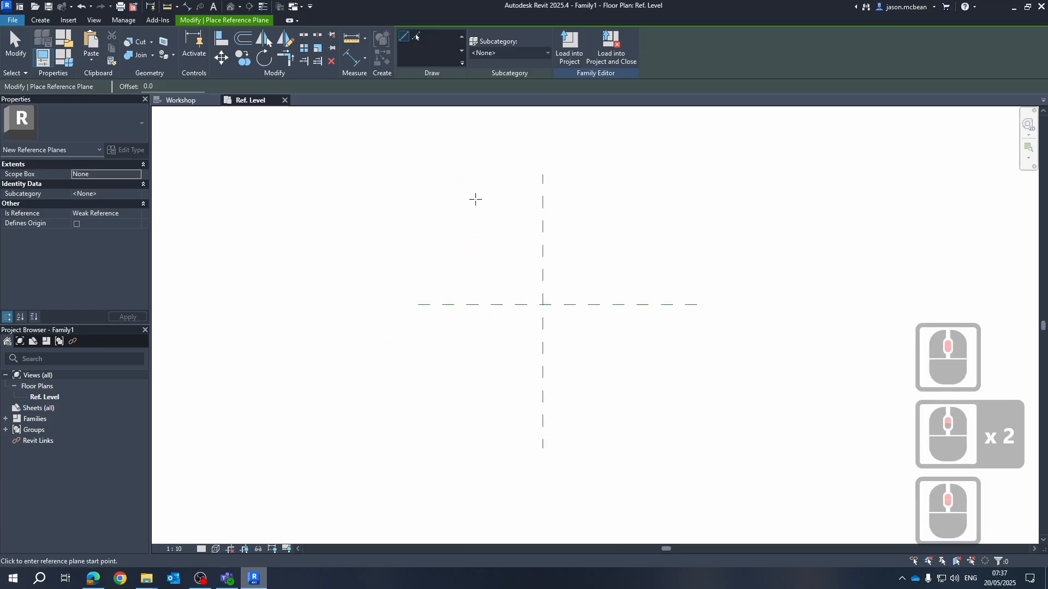
{"action": "left_click", "coordinate": [466, 188]}
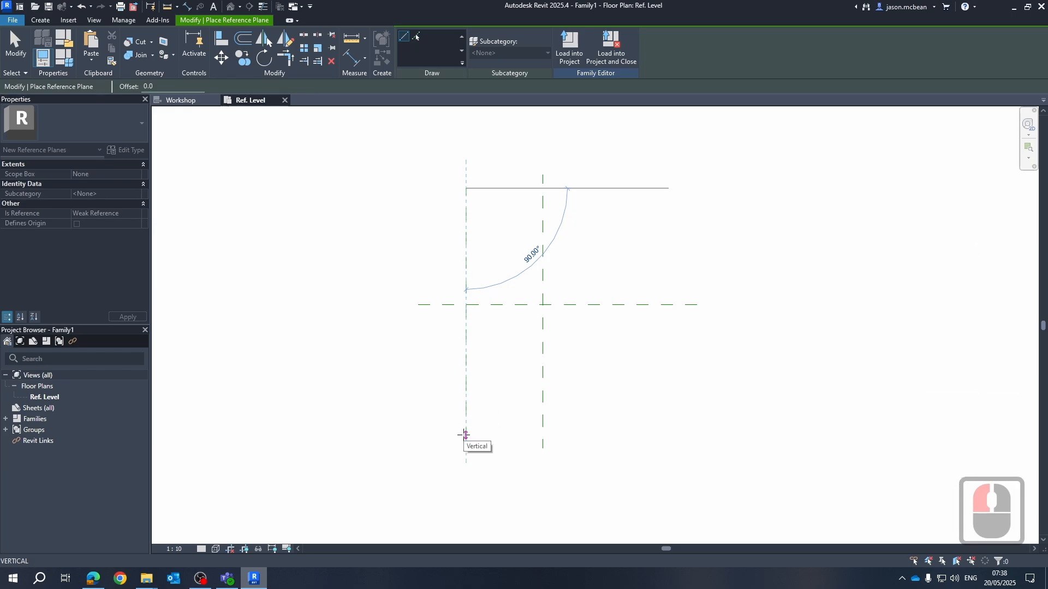
{"action": "left_click", "coordinate": [468, 441]}
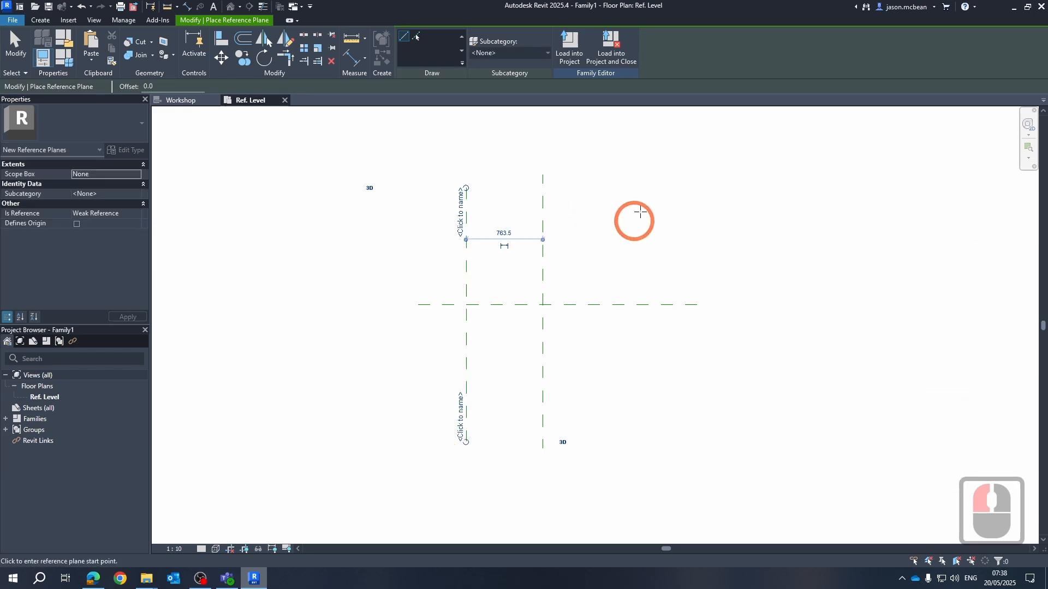
{"action": "left_click", "coordinate": [626, 189]}
{"action": "left_click", "coordinate": [624, 405]}
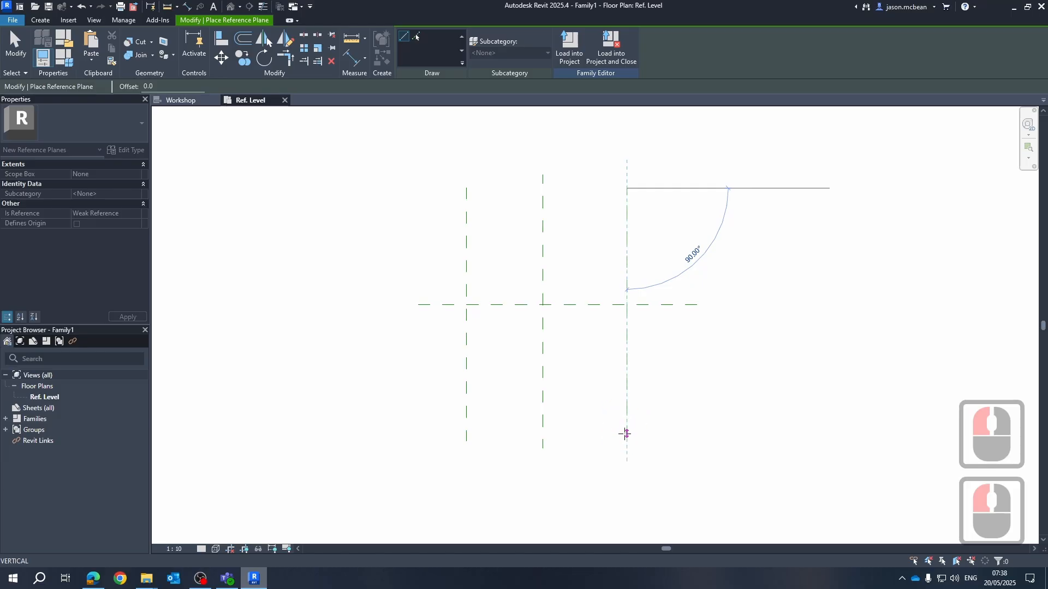
{"action": "left_click", "coordinate": [626, 441]}
Draw one horizontal reference plane above and one below the horizontal centre plane, crossing all the vertical planes.
{"action": "left_click", "coordinate": [424, 232]}
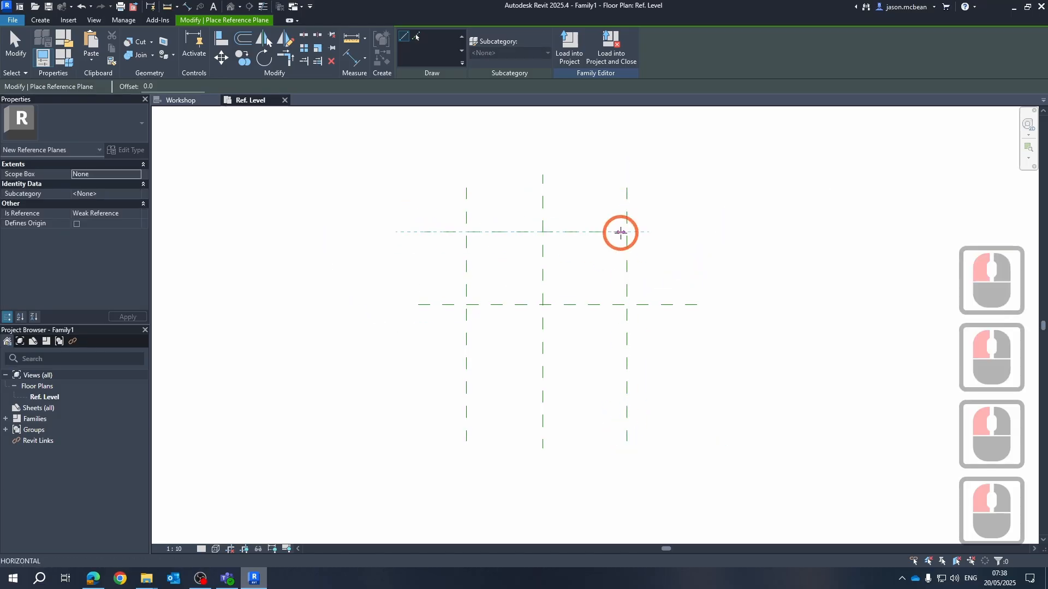
{"action": "left_click", "coordinate": [654, 232]}
{"action": "left_click", "coordinate": [423, 375]}
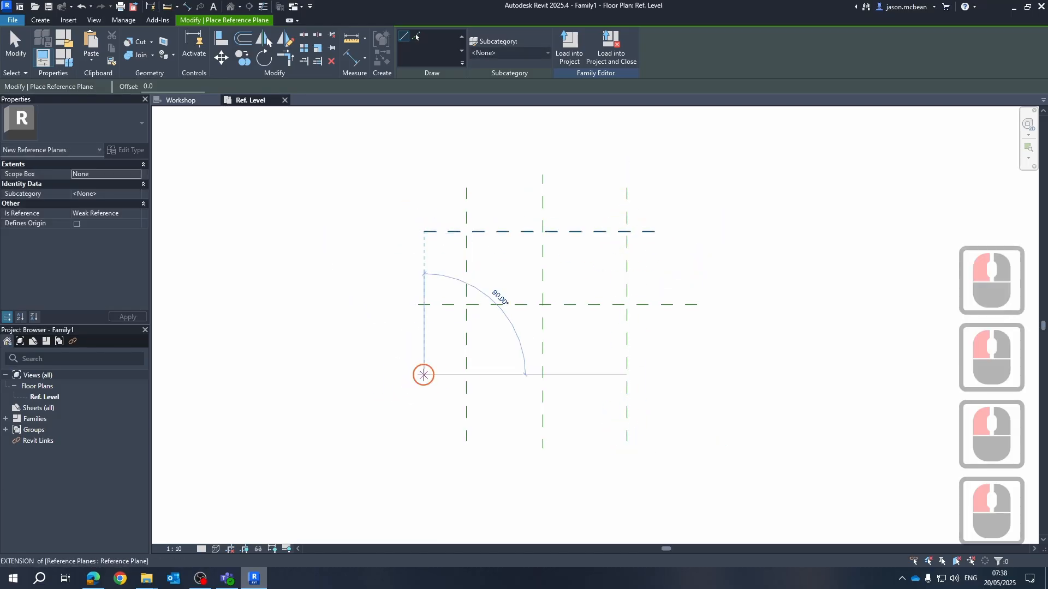
{"action": "left_click", "coordinate": [664, 375]}
{"action": "key", "text": "Escape"}
{"action": "key", "text": "Escape"}
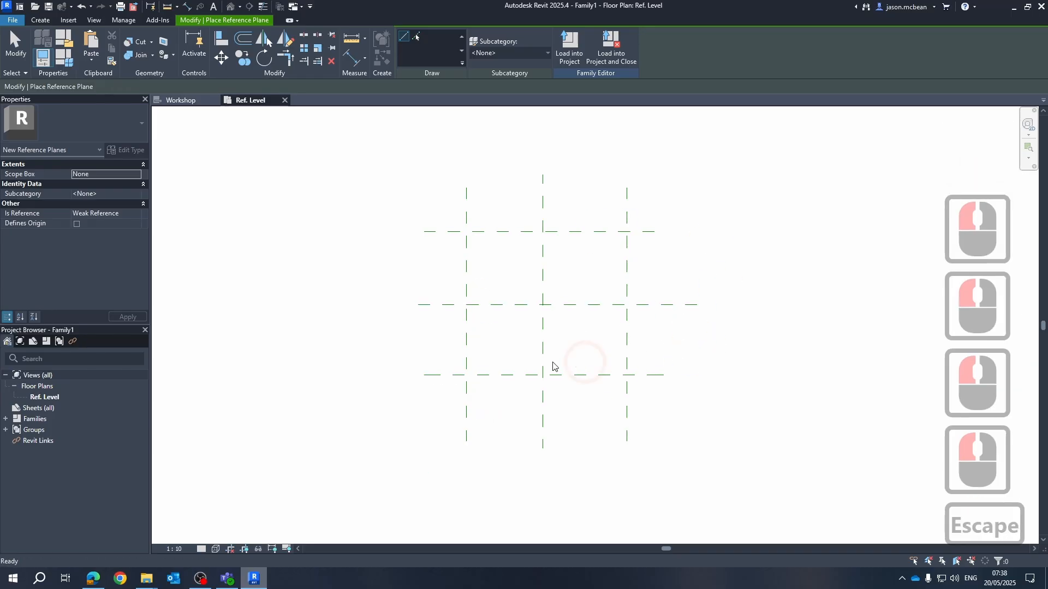
{"action": "scroll", "coordinate": [529, 369], "scroll_direction": "up", "scroll_amount": 4}
{"action": "scroll", "coordinate": [572, 384], "scroll_direction": "down", "scroll_amount": 5}
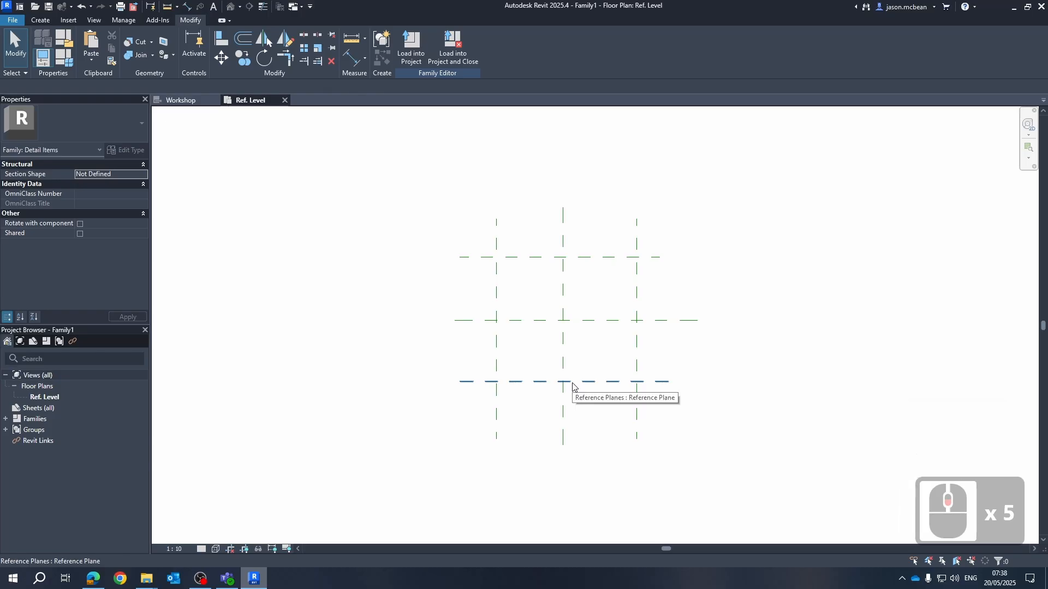
{"action": "middle_click_drag", "start_coordinate": [593, 245], "coordinate": [565, 253]}
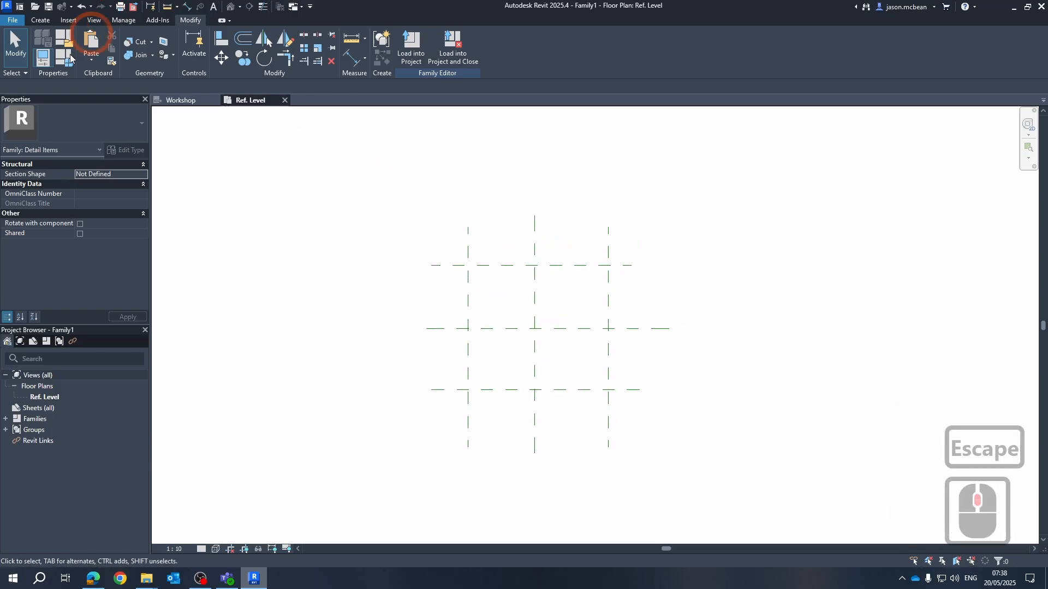
Place one continuous aligned dimension across the three vertical reference planes, above the upper horizontal plane.
{"action": "left_click", "coordinate": [41, 21]}
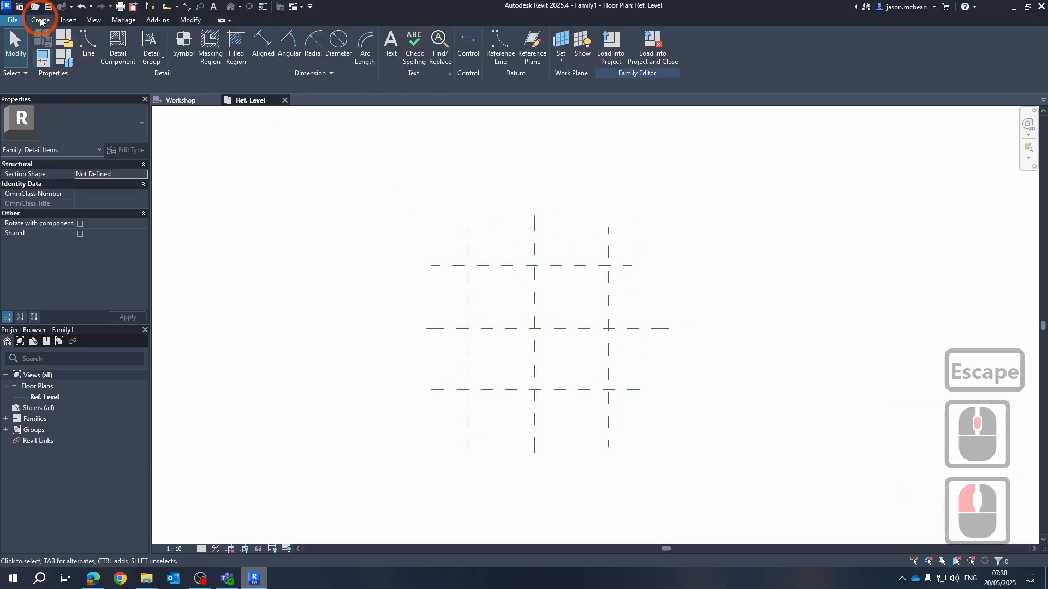
{"action": "left_click", "coordinate": [261, 39]}
{"action": "left_click", "coordinate": [466, 251]}
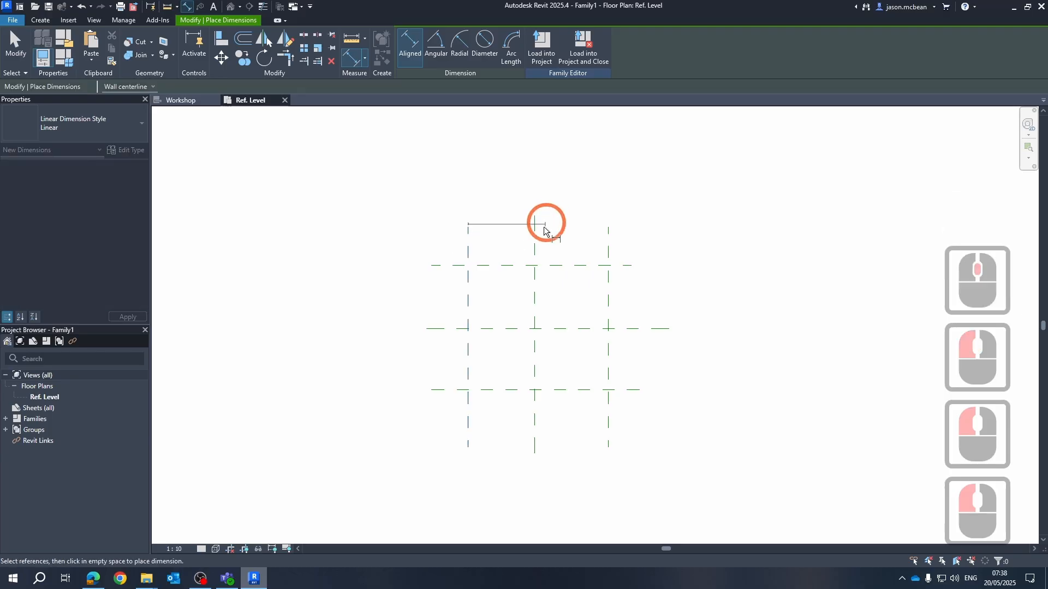
{"action": "left_click", "coordinate": [535, 245]}
{"action": "left_click", "coordinate": [610, 252]}
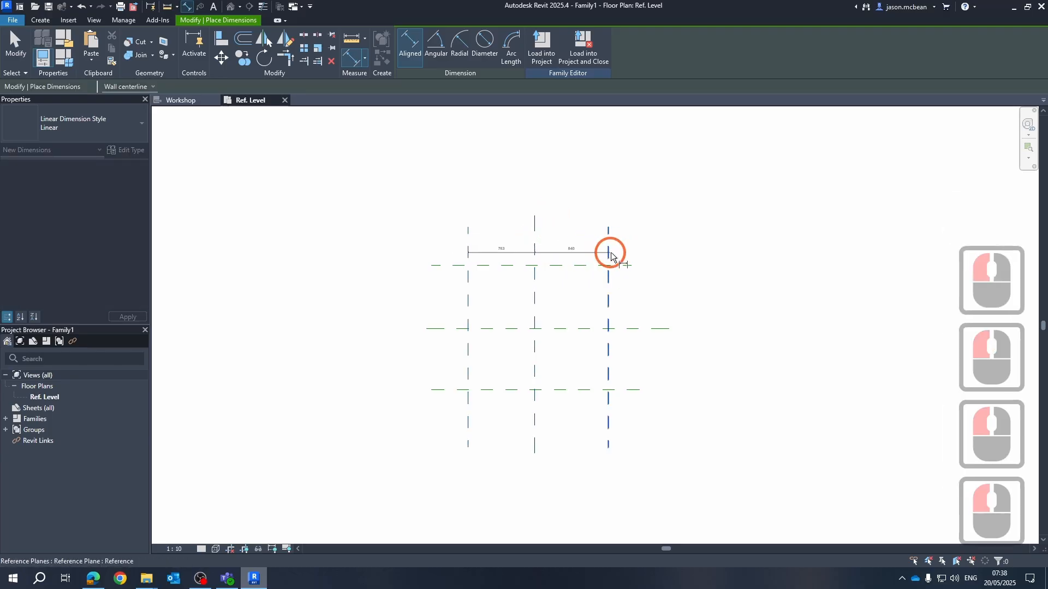
{"action": "left_click", "coordinate": [636, 244]}
{"action": "scroll", "coordinate": [561, 312], "scroll_direction": "up", "scroll_amount": 6}
{"action": "scroll", "coordinate": [521, 275], "scroll_direction": "down", "scroll_amount": 4}
{"action": "key", "text": "Escape"}
{"action": "key", "text": "Escape"}
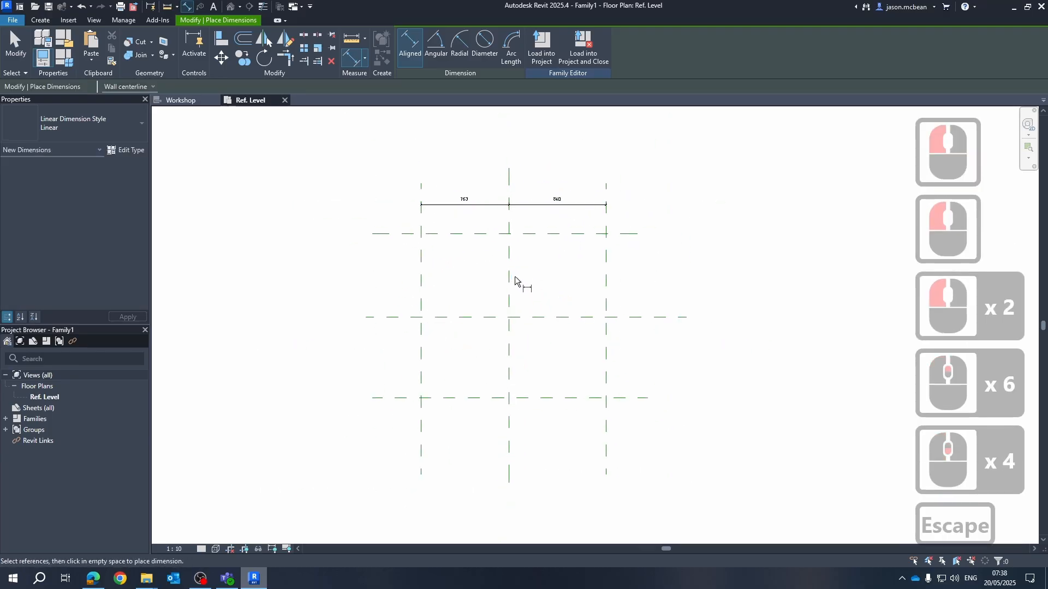
Examine the two centre reference planes and the outer vertical plane to compare which of them are pinned.
{"action": "left_click", "coordinate": [518, 278]}
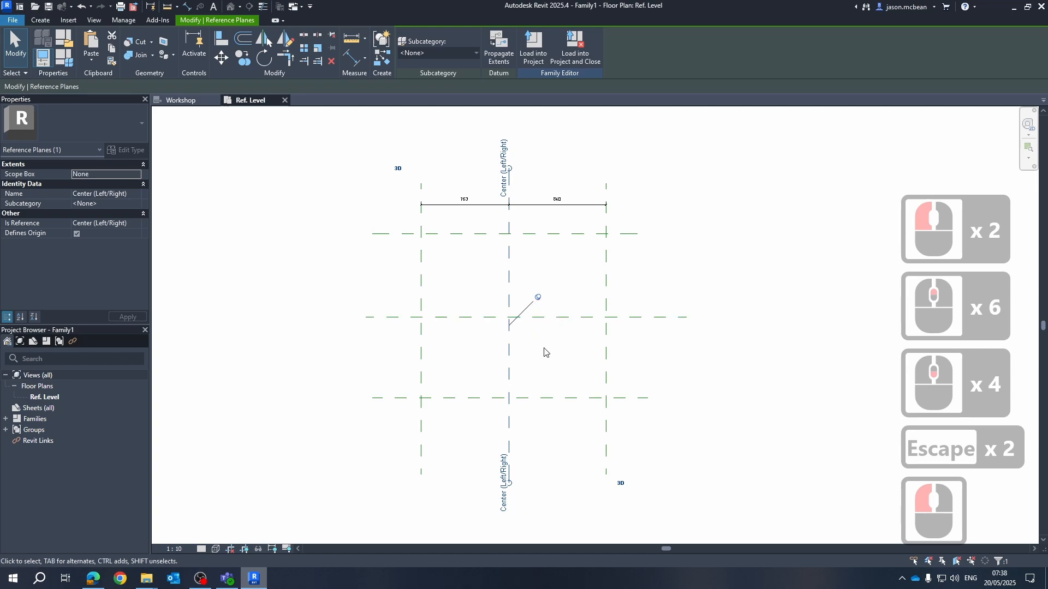
{"action": "left_click", "coordinate": [561, 317]}
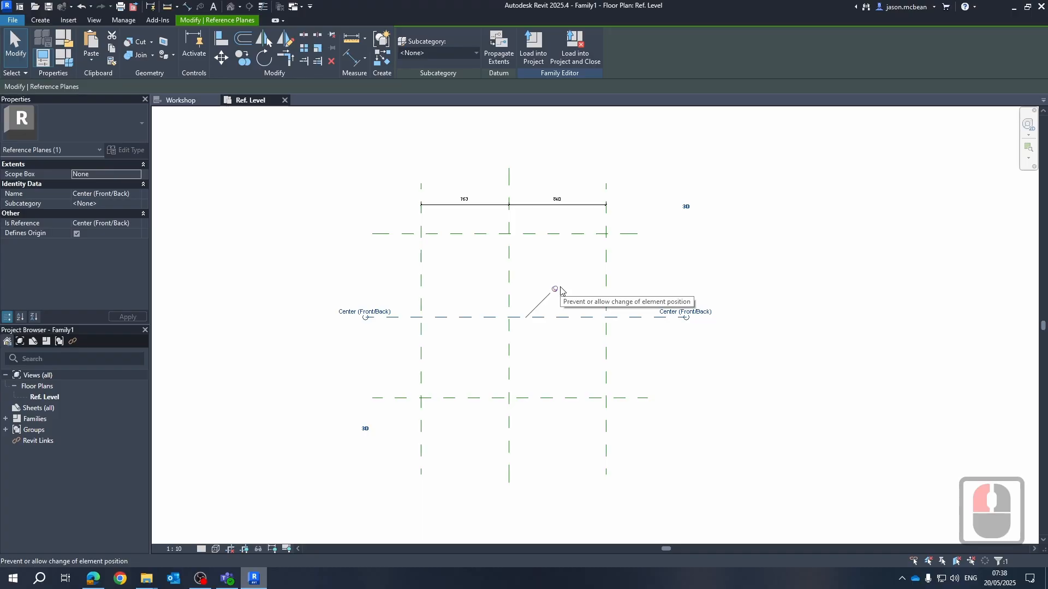
{"action": "scroll", "coordinate": [665, 285], "scroll_direction": "down", "scroll_amount": 4}
{"action": "key", "text": "Escape"}
{"action": "scroll", "coordinate": [637, 264], "scroll_direction": "up", "scroll_amount": 6}
{"action": "left_click", "coordinate": [637, 260]}
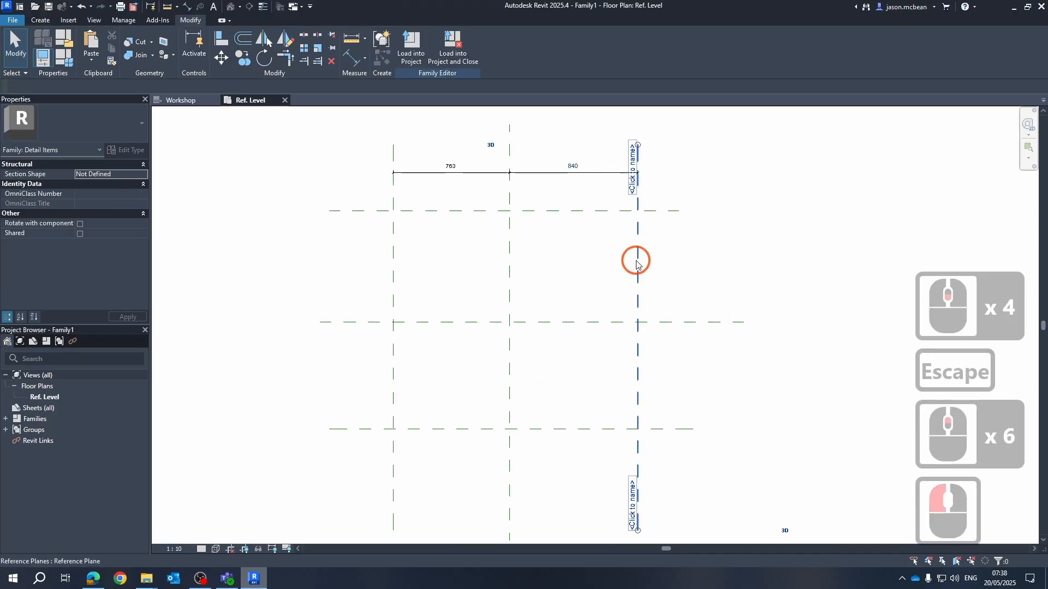
{"action": "scroll", "coordinate": [637, 260], "scroll_direction": "down", "scroll_amount": 6}
{"action": "key", "text": "Escape"}
{"action": "scroll", "coordinate": [605, 276], "scroll_direction": "up", "scroll_amount": 5}
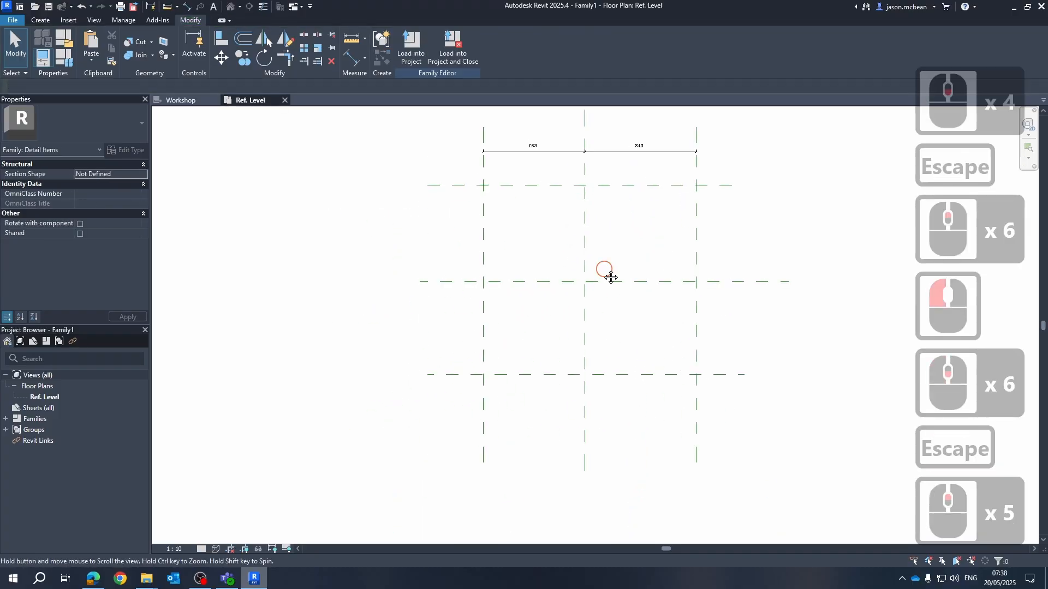
{"action": "middle_click_drag", "start_coordinate": [609, 276], "coordinate": [541, 284]}
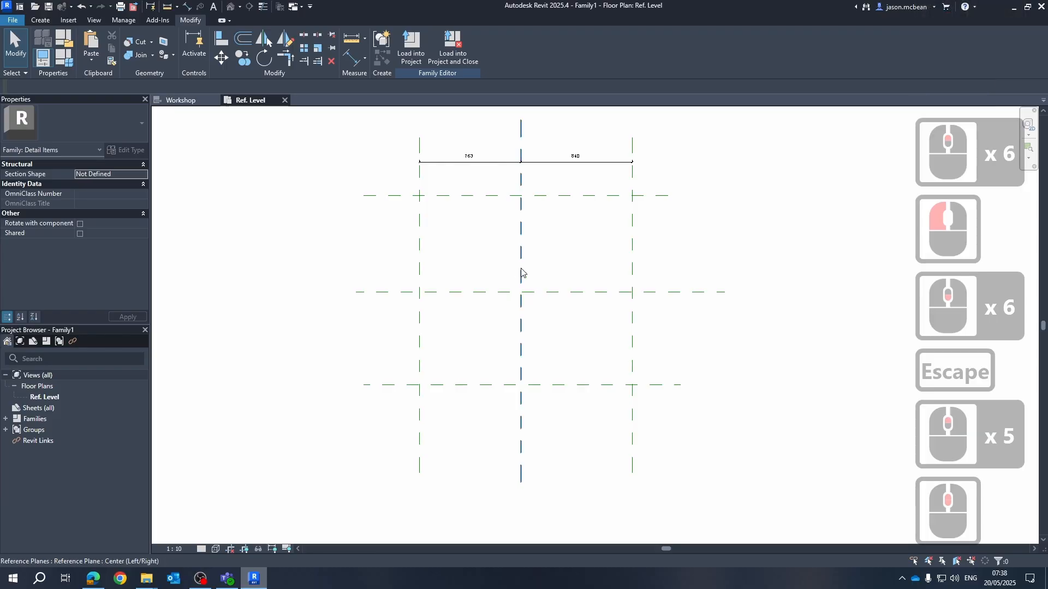
Apply the equality constraint to the dimension string across the three vertical reference planes.
{"action": "scroll", "coordinate": [538, 164], "scroll_direction": "up", "scroll_amount": 4}
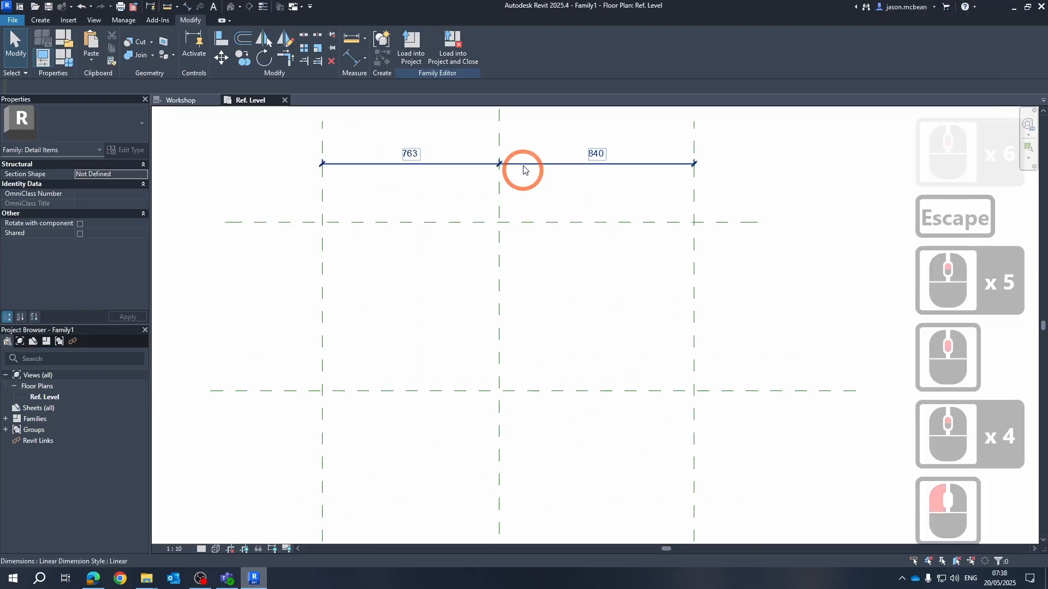
{"action": "double_click", "coordinate": [529, 163]}
{"action": "middle_click_drag", "start_coordinate": [528, 164], "coordinate": [534, 197]}
{"action": "left_click", "coordinate": [532, 200]}
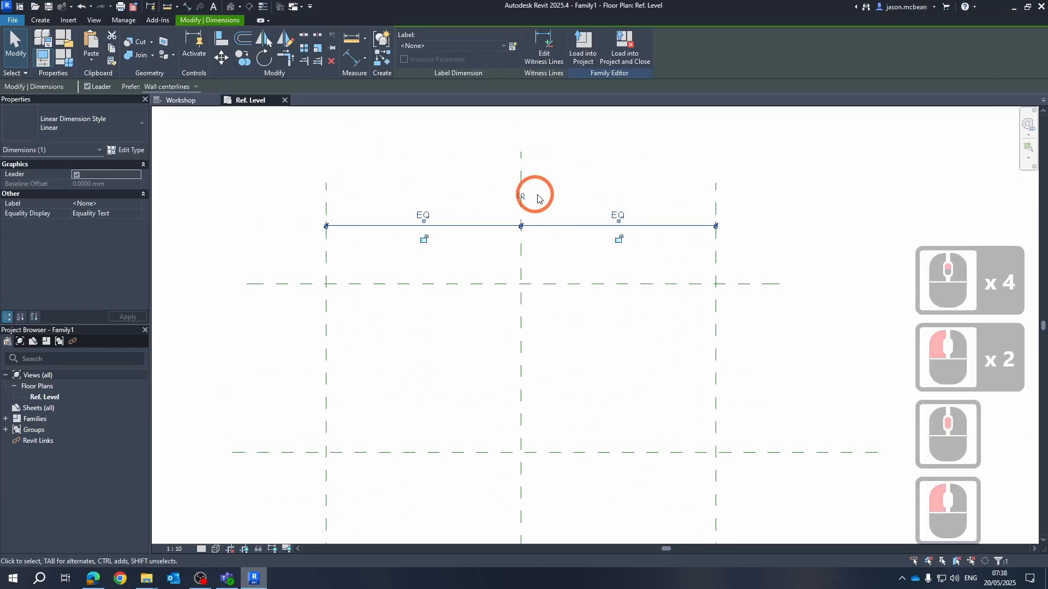
Move the right vertical reference plane inward until the outer vertical planes are about 1000 mm apart.
{"action": "scroll", "coordinate": [747, 290], "scroll_direction": "down", "scroll_amount": 5}
{"action": "left_click_drag", "start_coordinate": [731, 286], "coordinate": [691, 287]}
{"action": "double_click", "coordinate": [881, 308]}
{"action": "middle_click_drag", "start_coordinate": [736, 313], "coordinate": [704, 306]}
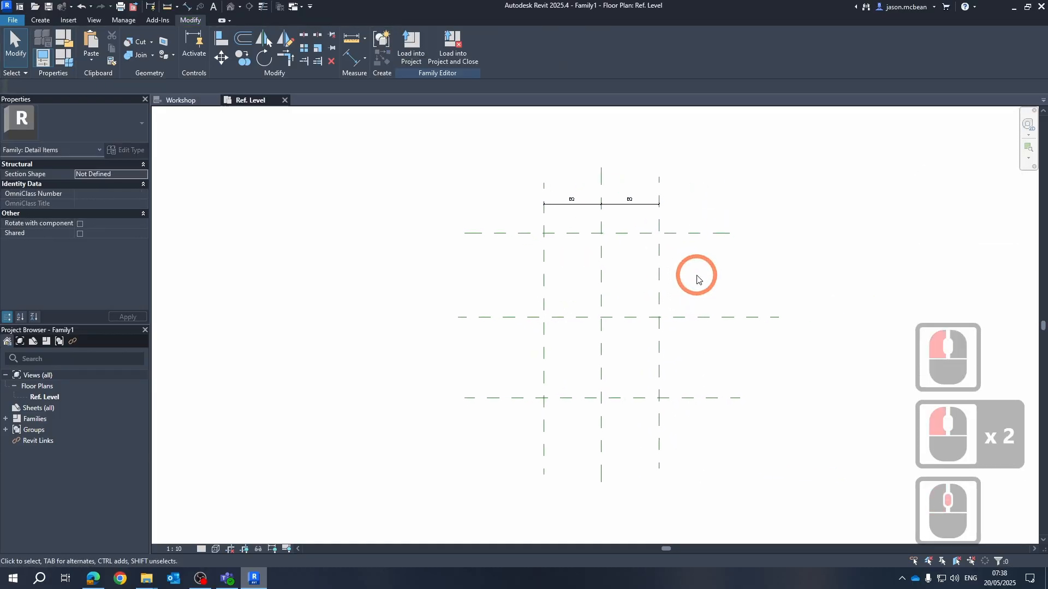
Dimension the three horizontal reference planes in one aligned string and constrain the two segments as equal.
{"action": "key", "text": "d"}
{"action": "key", "text": "i"}
{"action": "left_click", "coordinate": [681, 236]}
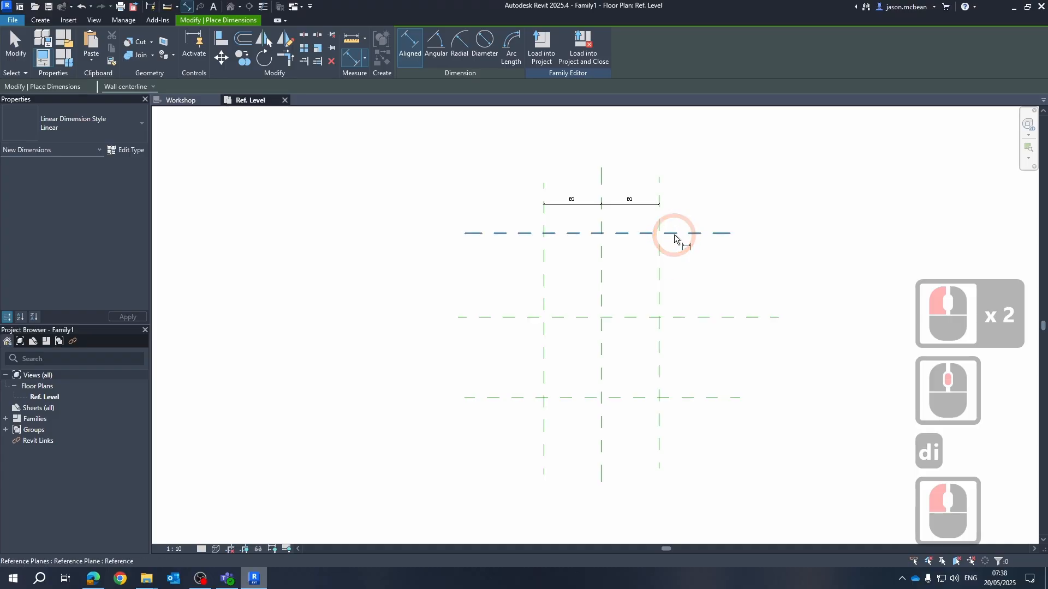
{"action": "left_click", "coordinate": [681, 317]}
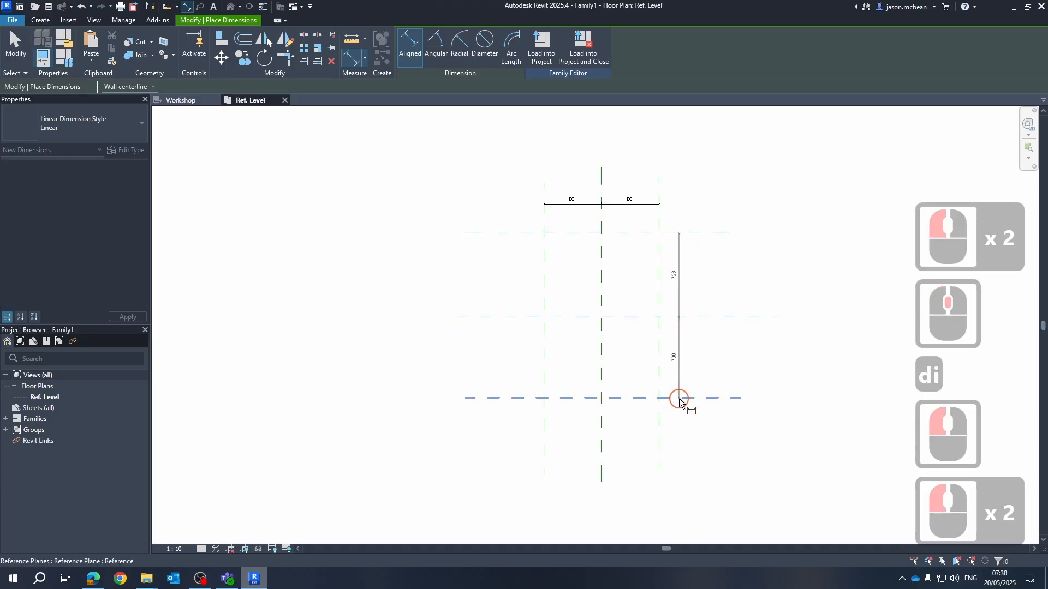
{"action": "left_click", "coordinate": [679, 399]}
{"action": "left_click", "coordinate": [686, 355]}
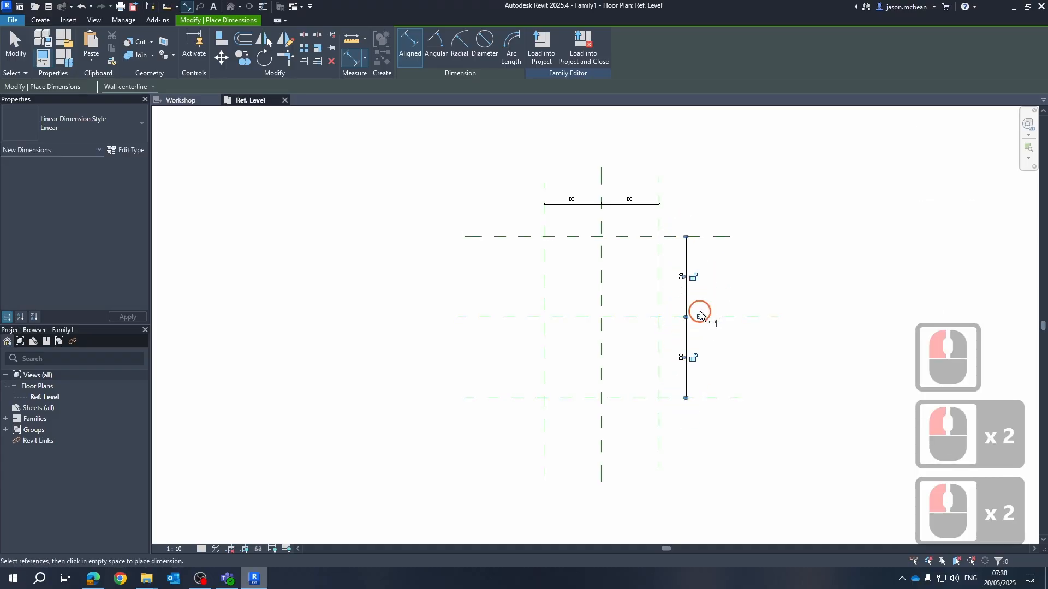
{"action": "key", "text": "Escape"}
{"action": "key", "text": "Escape"}
{"action": "key", "text": "Escape"}
{"action": "left_click", "coordinate": [670, 317]}
{"action": "key", "text": "Escape"}
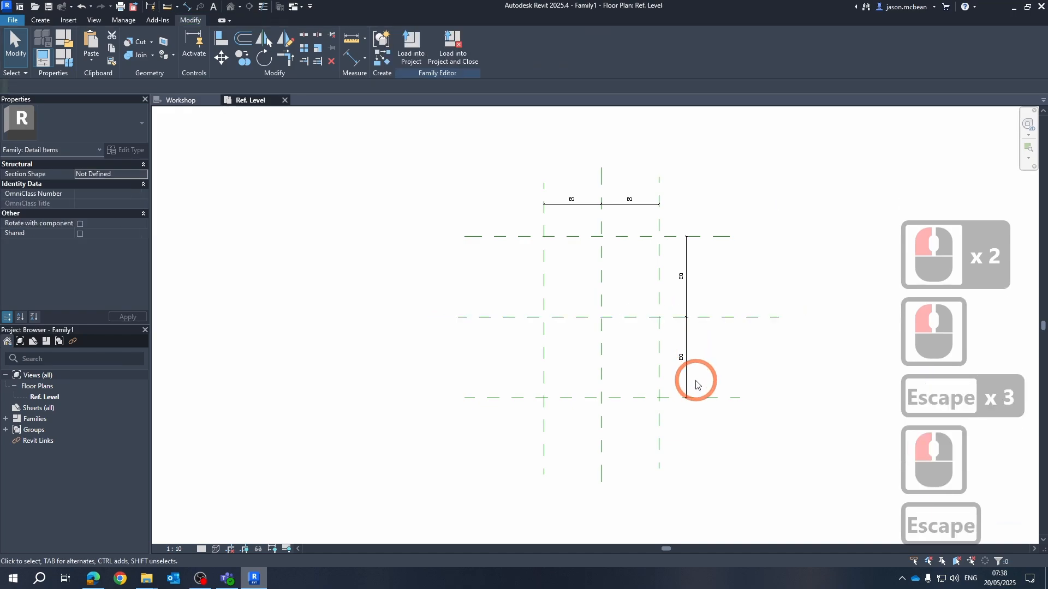
Move the lower horizontal reference plane inward to about 380 mm from the horizontal centre plane.
{"action": "left_click", "coordinate": [697, 398]}
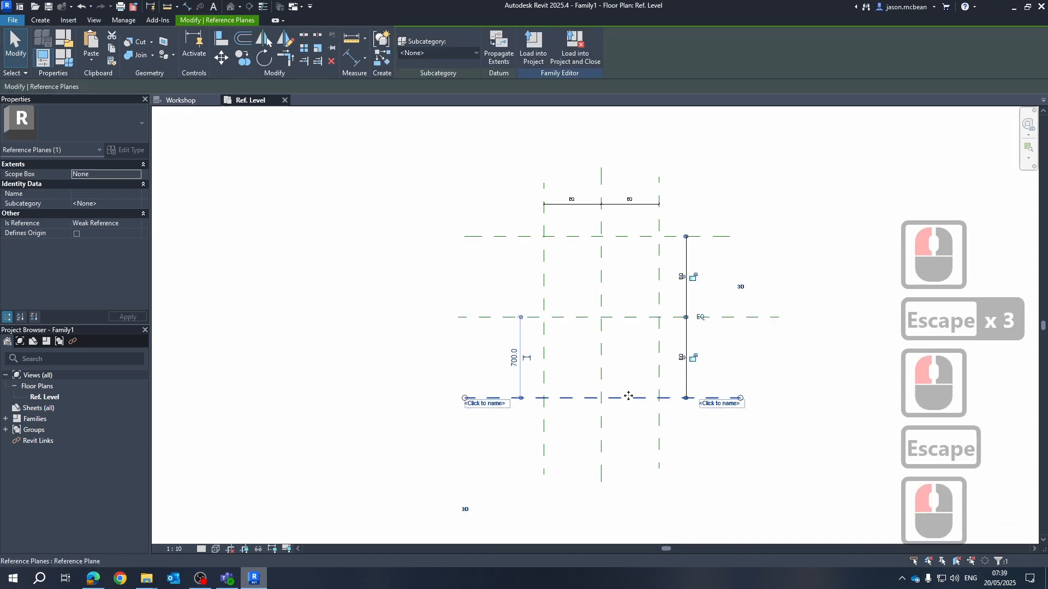
{"action": "left_click_drag", "start_coordinate": [627, 396], "coordinate": [627, 362]}
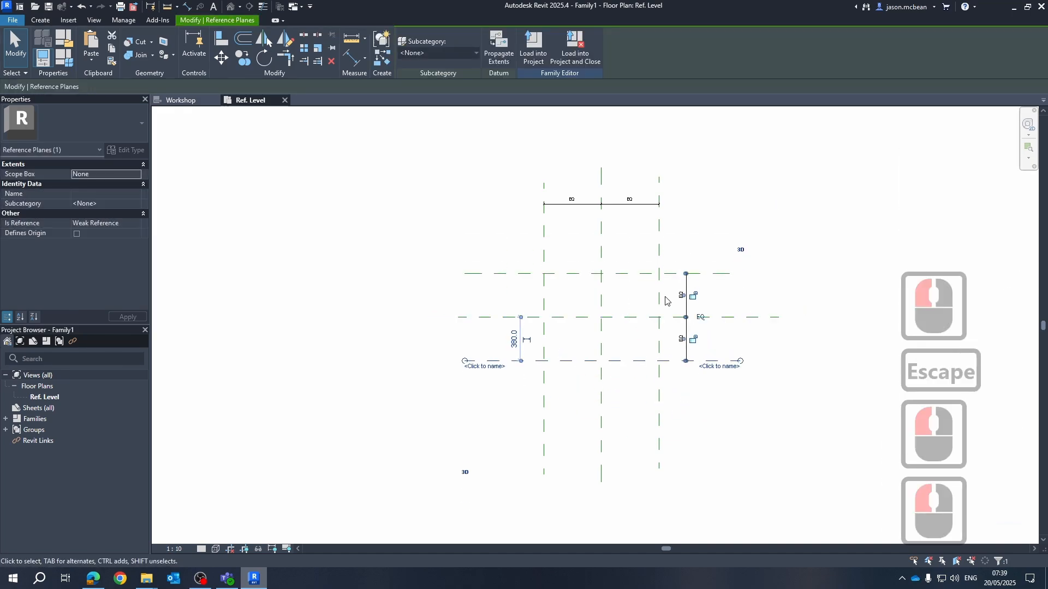
{"action": "scroll", "coordinate": [712, 332], "scroll_direction": "up", "scroll_amount": 5}
{"action": "key", "text": "Escape"}
{"action": "key", "text": "Escape"}
{"action": "scroll", "coordinate": [721, 304], "scroll_direction": "down", "scroll_amount": 4}
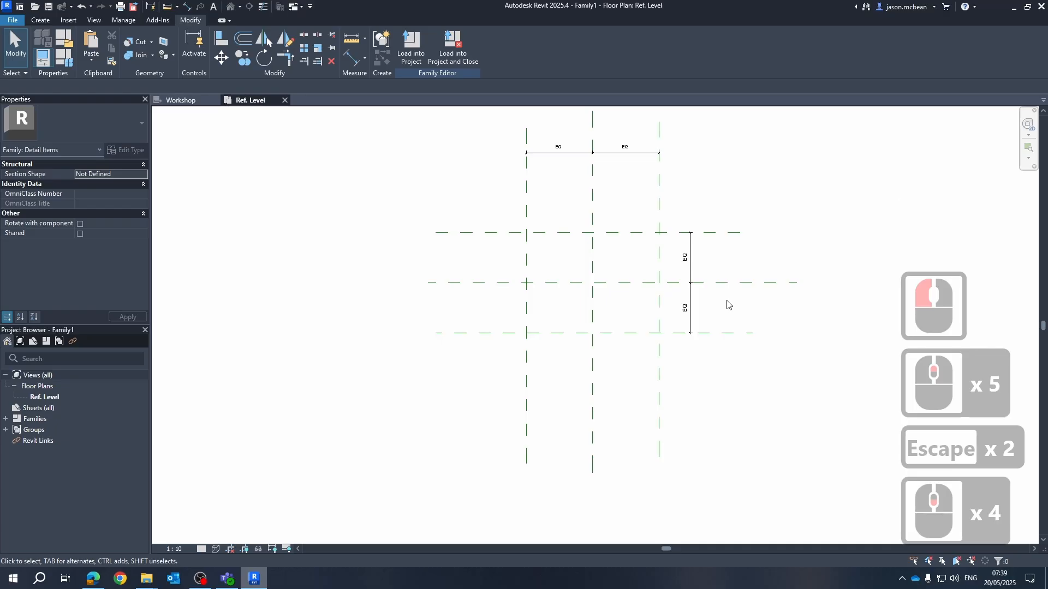
Place an overall aligned dimension between the two outer vertical planes, above the equality string.
{"action": "key", "text": "d"}
{"action": "key", "text": "i"}
{"action": "left_click", "coordinate": [555, 308]}
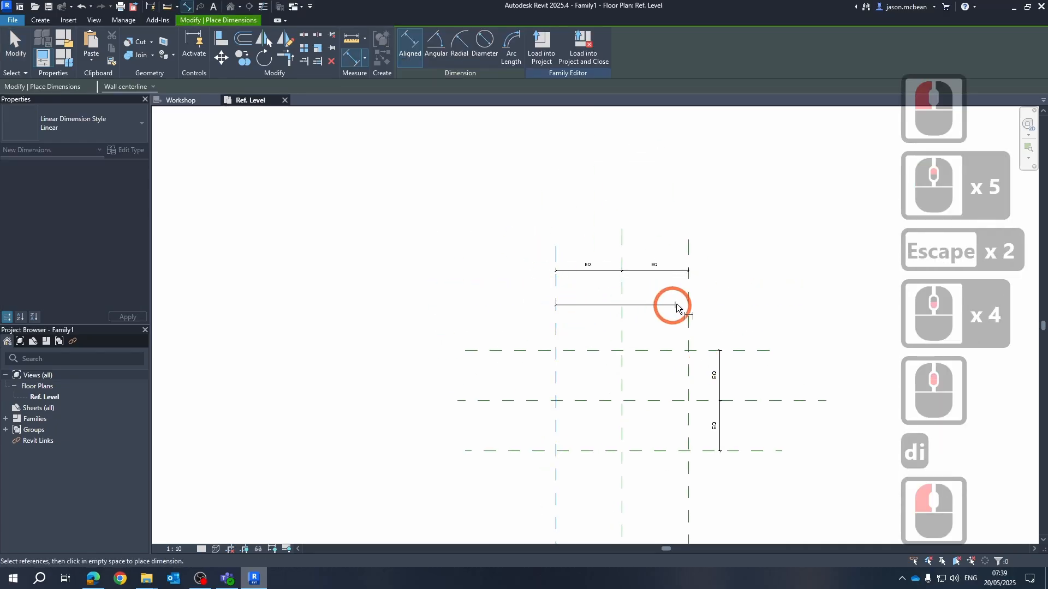
{"action": "left_click", "coordinate": [688, 309]}
{"action": "left_click", "coordinate": [731, 256]}
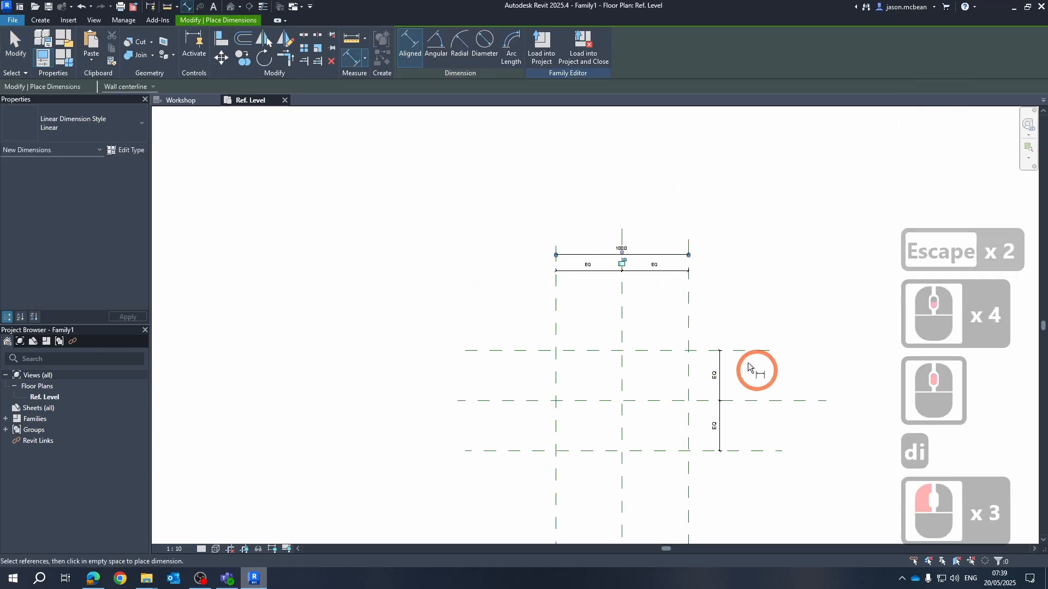
Place an overall aligned dimension between the upper and lower horizontal planes, outside the equality string.
{"action": "left_click", "coordinate": [733, 350]}
{"action": "left_click", "coordinate": [734, 451]}
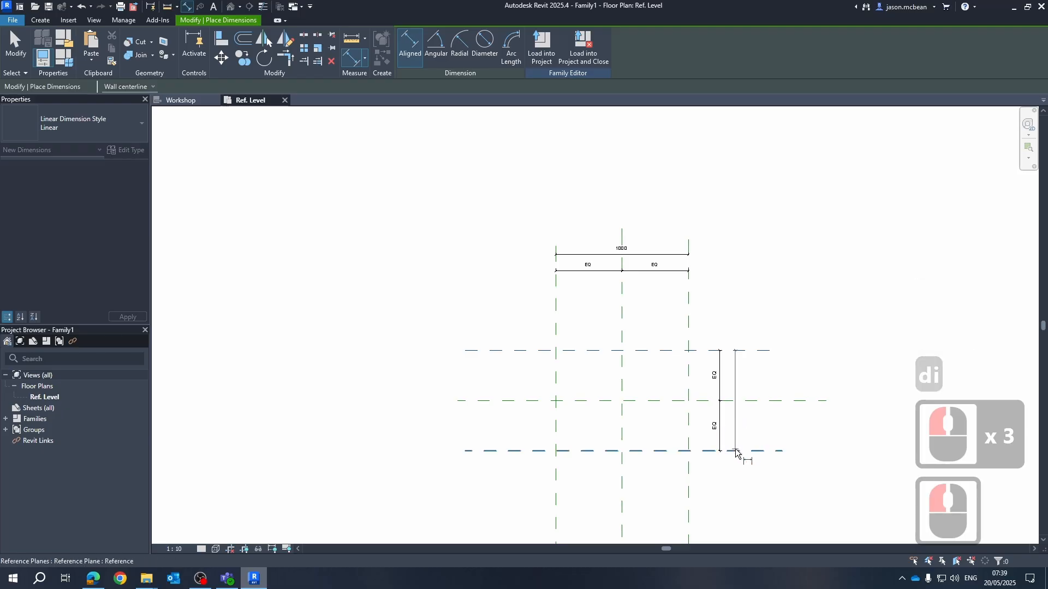
{"action": "left_click", "coordinate": [740, 468]}
{"action": "left_click", "coordinate": [739, 465]}
{"action": "scroll", "coordinate": [739, 412], "scroll_direction": "up", "scroll_amount": 6}
{"action": "key", "text": "Escape"}
{"action": "key", "text": "Escape"}
{"action": "scroll", "coordinate": [764, 374], "scroll_direction": "down", "scroll_amount": 8}
{"action": "key", "text": "Escape"}
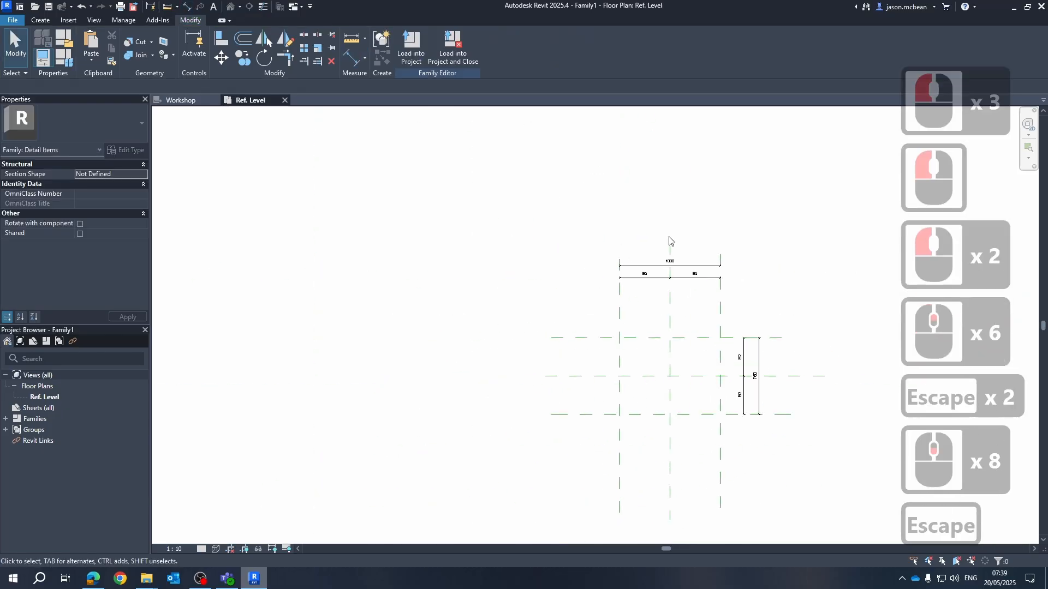
Set the right vertical reference plane's distance from the vertical centre plane to 100 mm.
{"action": "scroll", "coordinate": [679, 254], "scroll_direction": "up", "scroll_amount": 2}
{"action": "key", "text": "Escape"}
{"action": "scroll", "coordinate": [707, 266], "scroll_direction": "up", "scroll_amount": 3}
{"action": "key", "text": "Escape"}
{"action": "left_click", "coordinate": [743, 253]}
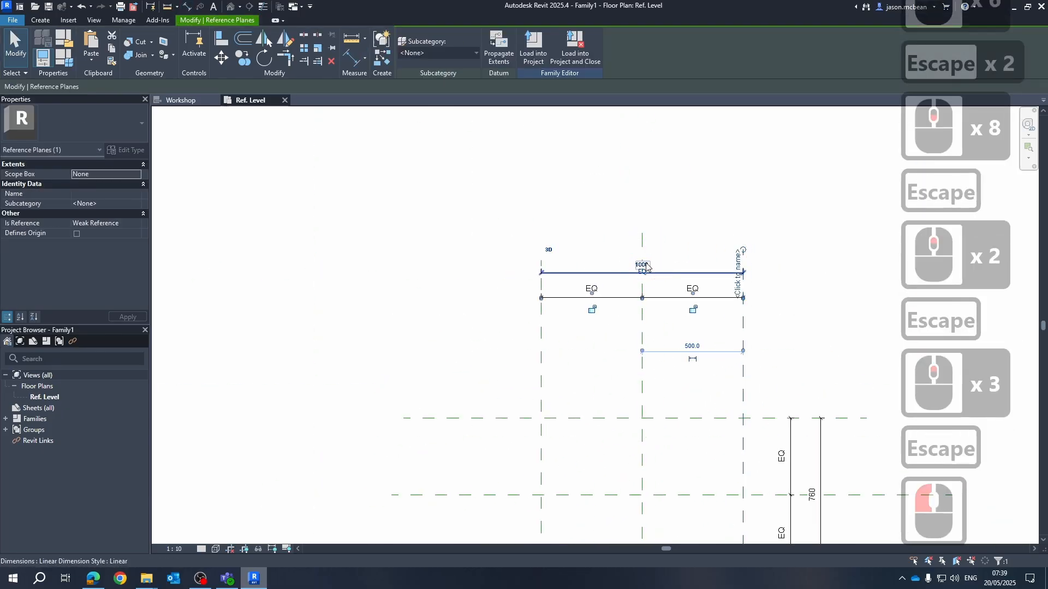
{"action": "scroll", "coordinate": [678, 273], "scroll_direction": "up", "scroll_amount": 4}
{"action": "left_click", "coordinate": [718, 385]}
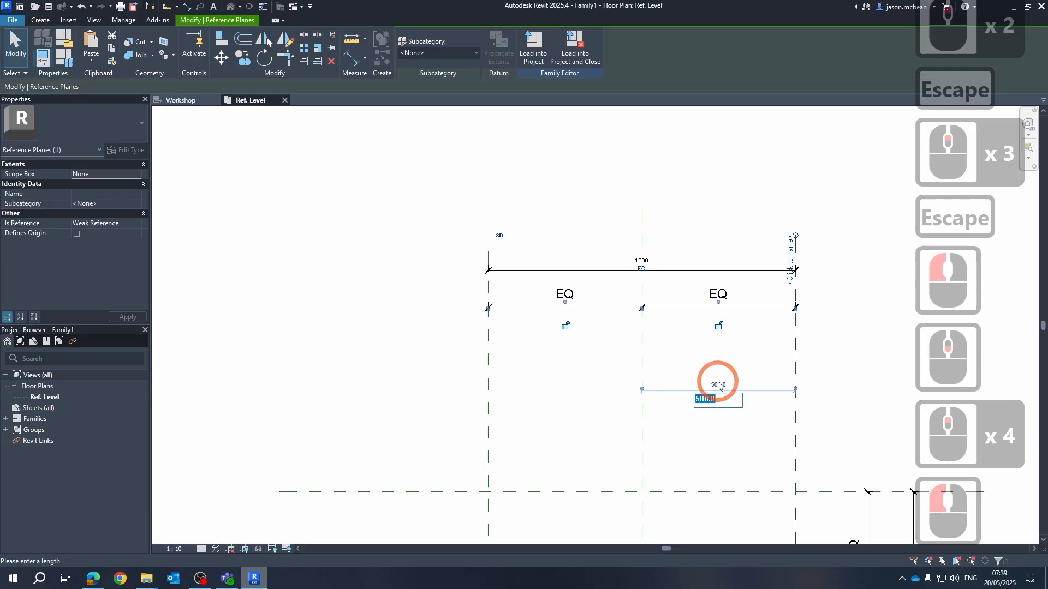
{"action": "type", "text": "200"}
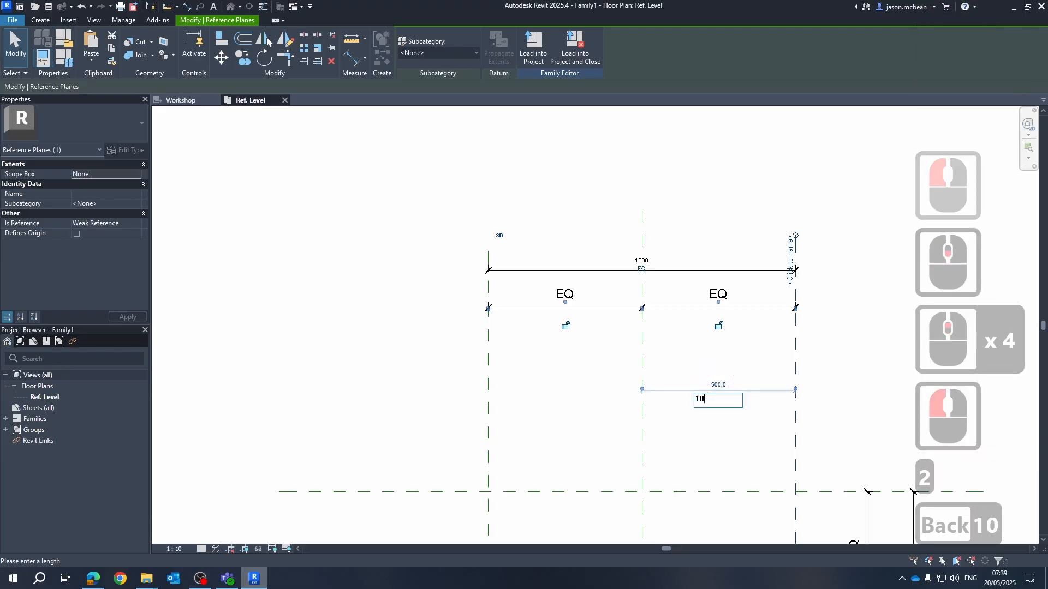
{"action": "key", "text": "Return"}
Set the upper horizontal reference plane's distance from the horizontal centre plane to 100 mm.
{"action": "middle_click_drag", "start_coordinate": [736, 386], "coordinate": [533, 164]}
{"action": "scroll", "coordinate": [533, 164], "scroll_direction": "down", "scroll_amount": 4}
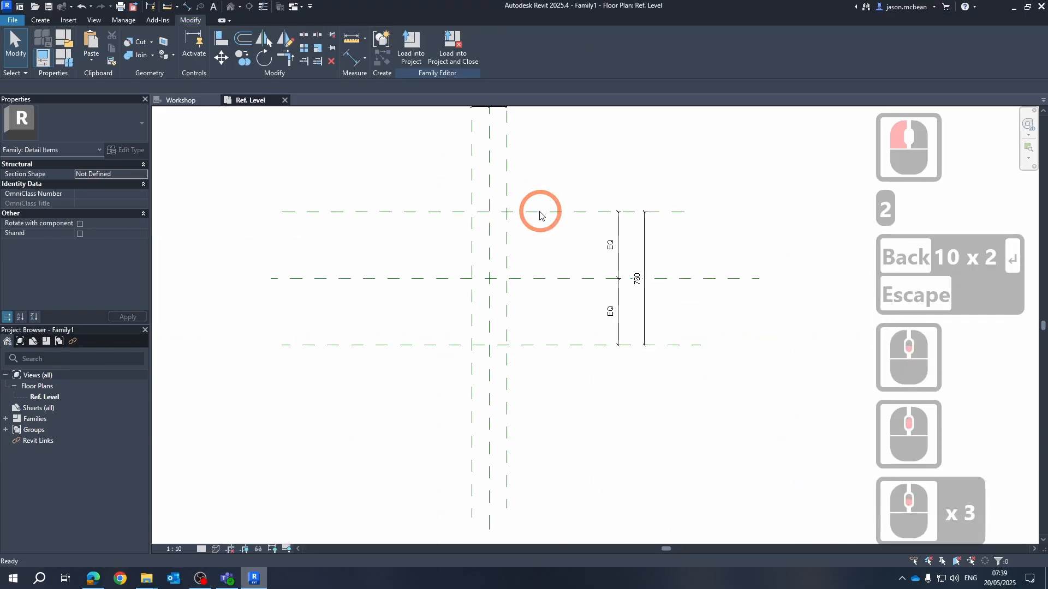
{"action": "key", "text": "Escape"}
{"action": "left_click", "coordinate": [536, 211]}
{"action": "key", "text": "Escape"}
{"action": "left_click", "coordinate": [536, 212]}
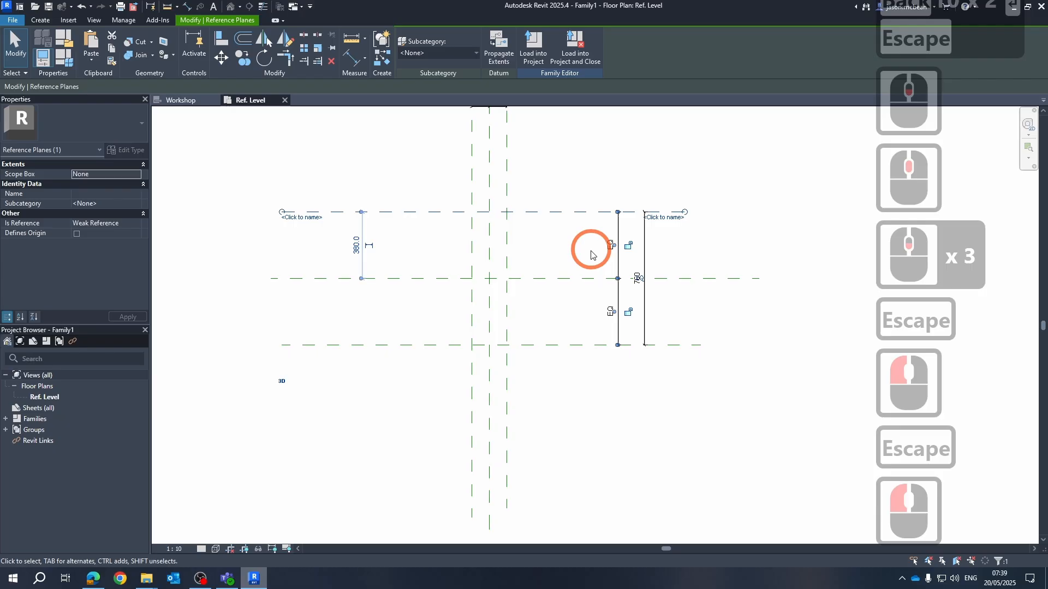
{"action": "left_click", "coordinate": [355, 246]}
{"action": "type", "text": "100"}
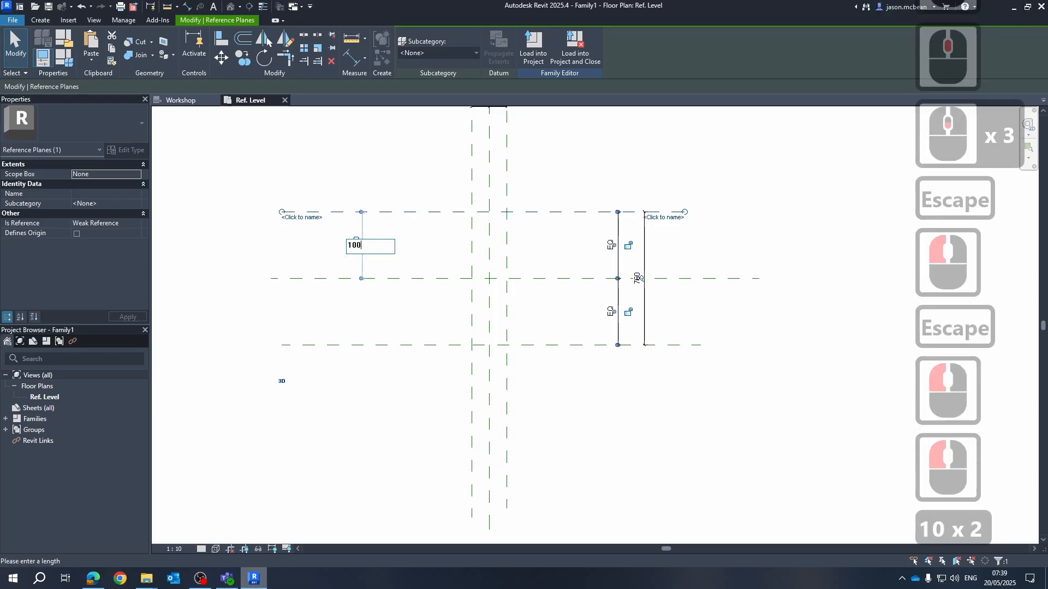
{"action": "key", "text": "Return"}
{"action": "key", "text": "Escape"}
{"action": "key", "text": "Escape"}
{"action": "key", "text": "Escape"}
Examine the reference plane framework, its central intersection and both sets of dimensions.
{"action": "middle_click_drag", "start_coordinate": [521, 227], "coordinate": [536, 296]}
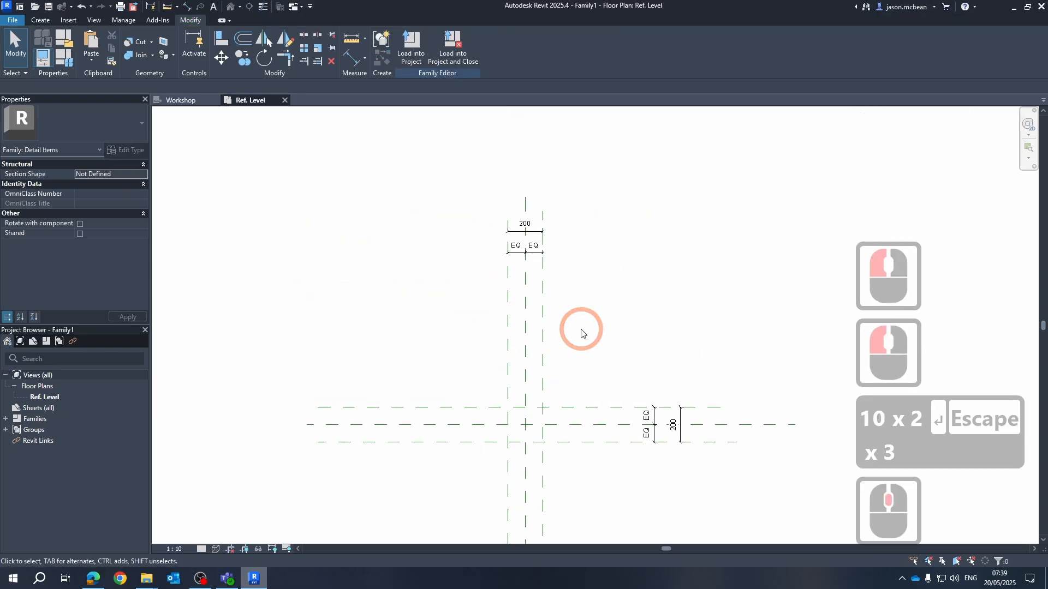
{"action": "scroll", "coordinate": [568, 404], "scroll_direction": "down", "scroll_amount": 1}
{"action": "middle_click_drag", "start_coordinate": [563, 421], "coordinate": [568, 379]}
{"action": "scroll", "coordinate": [495, 241], "scroll_direction": "up", "scroll_amount": 1}
{"action": "middle_click_drag", "start_coordinate": [517, 196], "coordinate": [450, 199]}
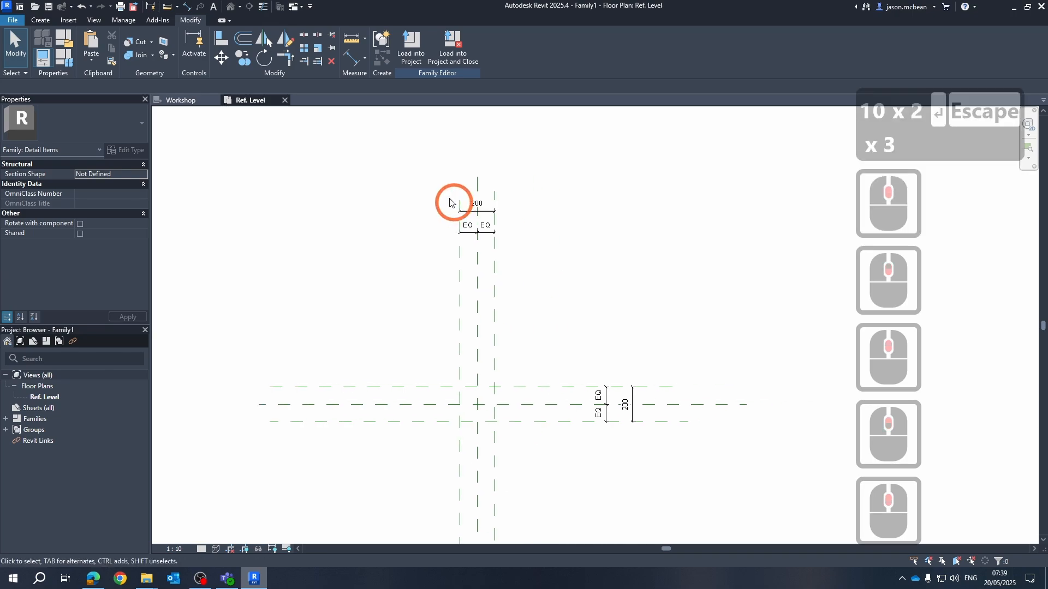
{"action": "scroll", "coordinate": [496, 416], "scroll_direction": "up", "scroll_amount": 6}
{"action": "middle_click_drag", "start_coordinate": [470, 351], "coordinate": [508, 303]}
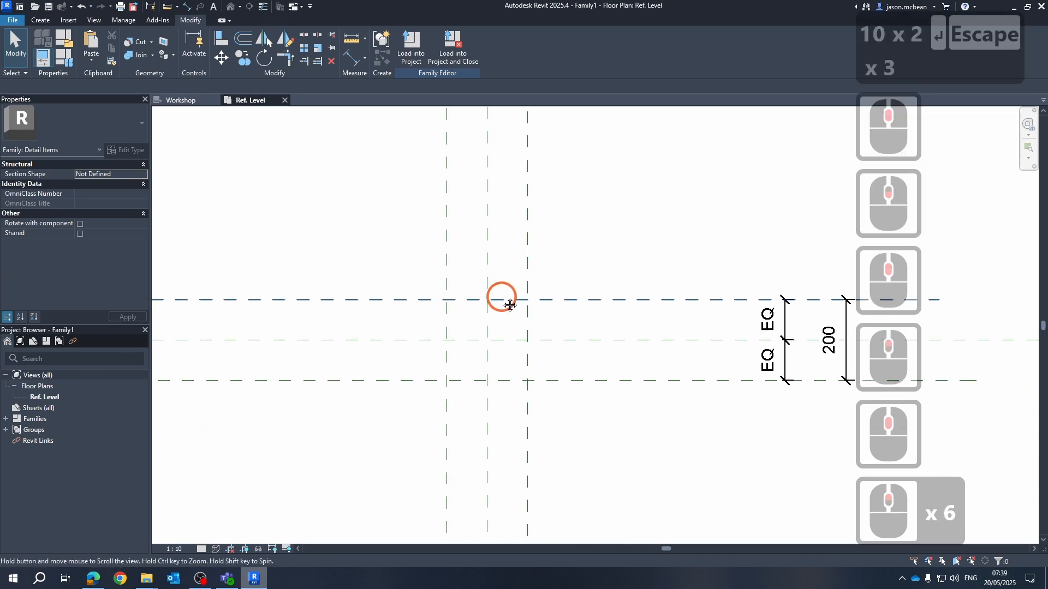
{"action": "scroll", "coordinate": [573, 302], "scroll_direction": "down", "scroll_amount": 5}
{"action": "middle_click_drag", "start_coordinate": [572, 301], "coordinate": [538, 362]}
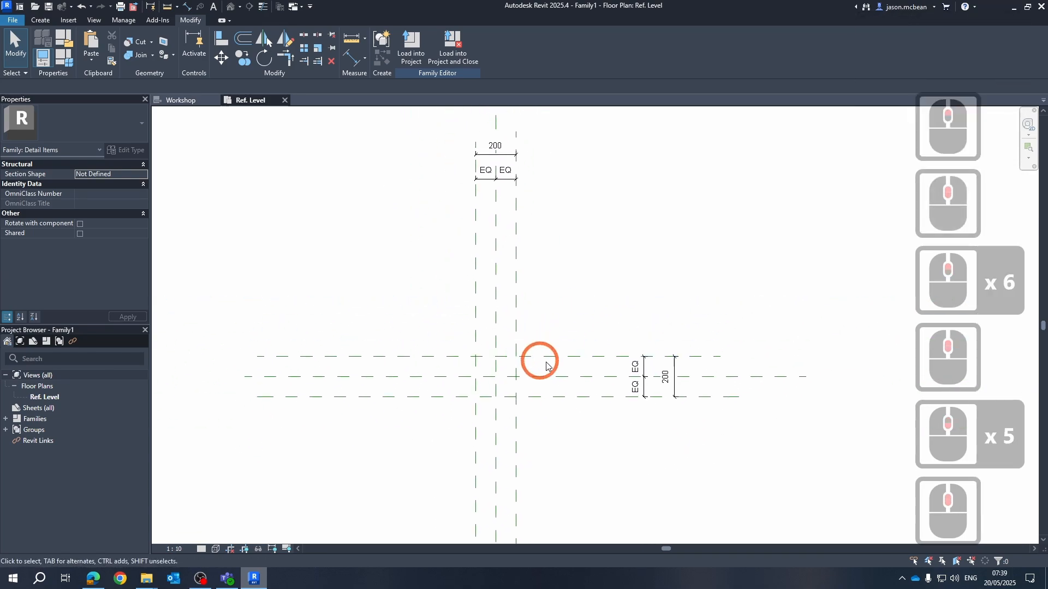
Label the overall dimension between the outer vertical reference planes with a new type-based family parameter named w.
{"action": "scroll", "coordinate": [498, 151], "scroll_direction": "up", "scroll_amount": 6}
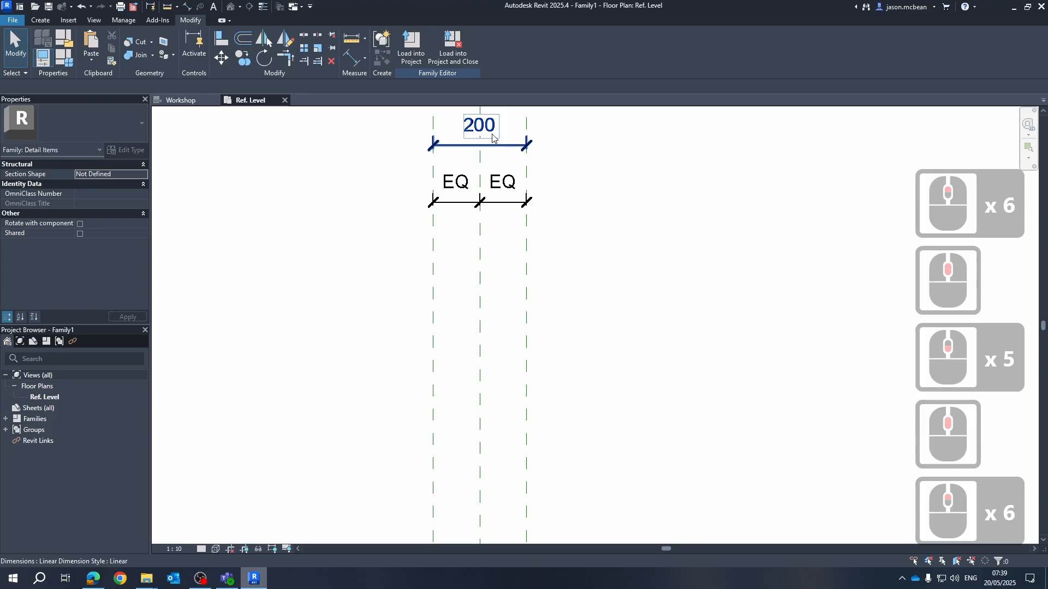
{"action": "left_click", "coordinate": [492, 138]}
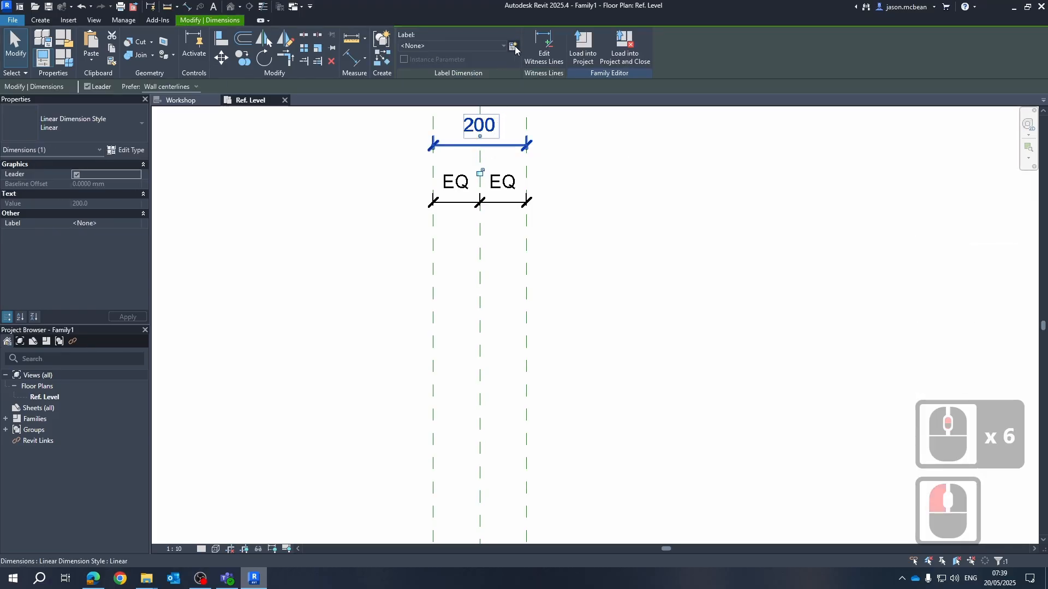
{"action": "scroll", "coordinate": [641, 291], "scroll_direction": "down", "scroll_amount": 5}
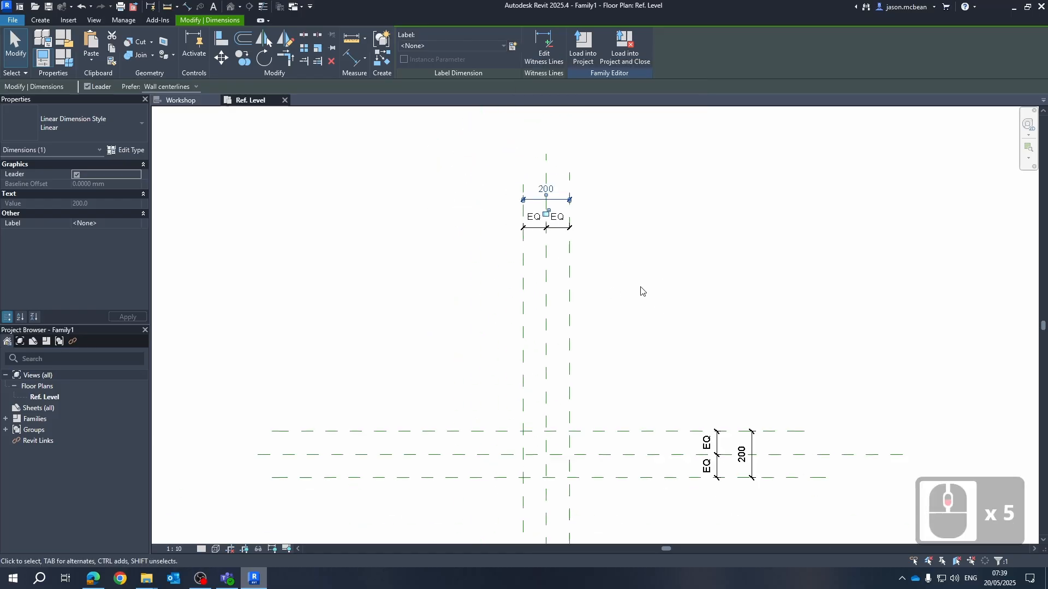
{"action": "middle_click_drag", "start_coordinate": [710, 438], "coordinate": [646, 336]}
{"action": "scroll", "coordinate": [648, 295], "scroll_direction": "up", "scroll_amount": 4}
{"action": "scroll", "coordinate": [644, 289], "scroll_direction": "down", "scroll_amount": 3}
{"action": "middle_click_drag", "start_coordinate": [595, 250], "coordinate": [590, 361]}
{"action": "scroll", "coordinate": [480, 197], "scroll_direction": "up", "scroll_amount": 2}
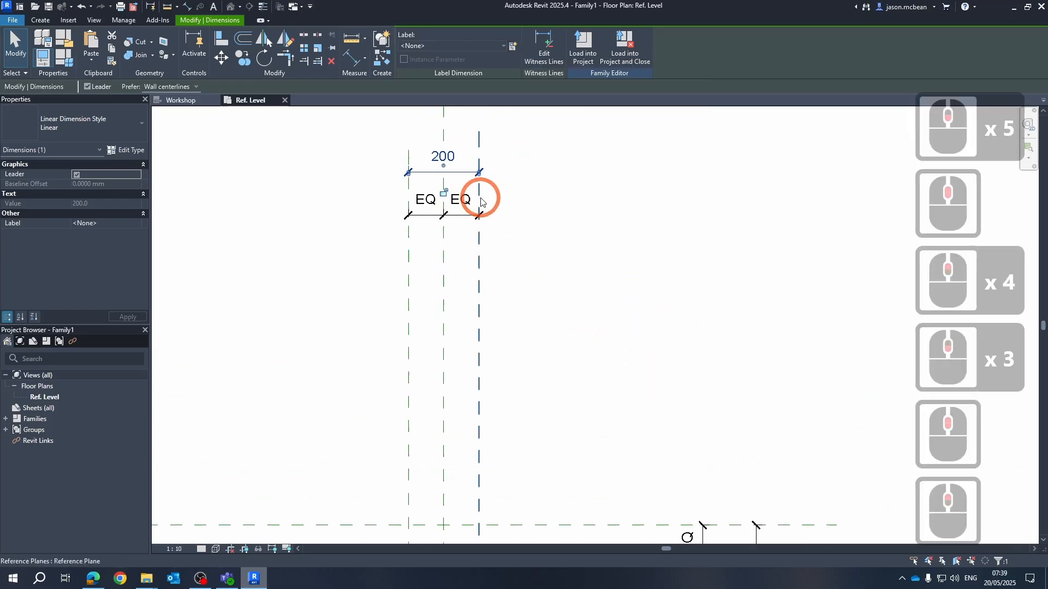
{"action": "scroll", "coordinate": [480, 197], "scroll_direction": "up", "scroll_amount": 4}
{"action": "middle_click_drag", "start_coordinate": [485, 165], "coordinate": [542, 308]}
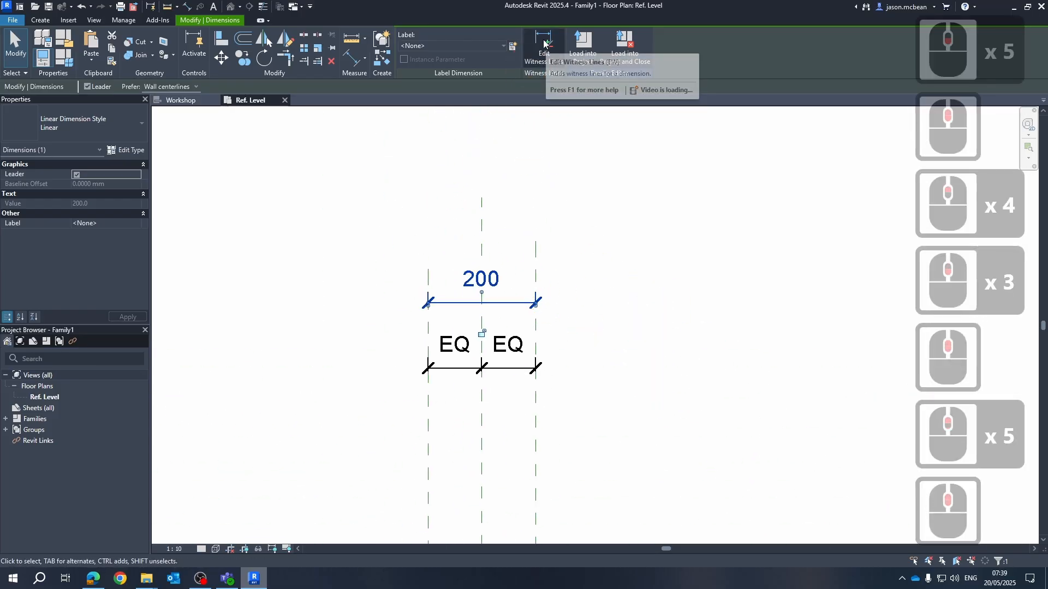
{"action": "left_click", "coordinate": [510, 45]}
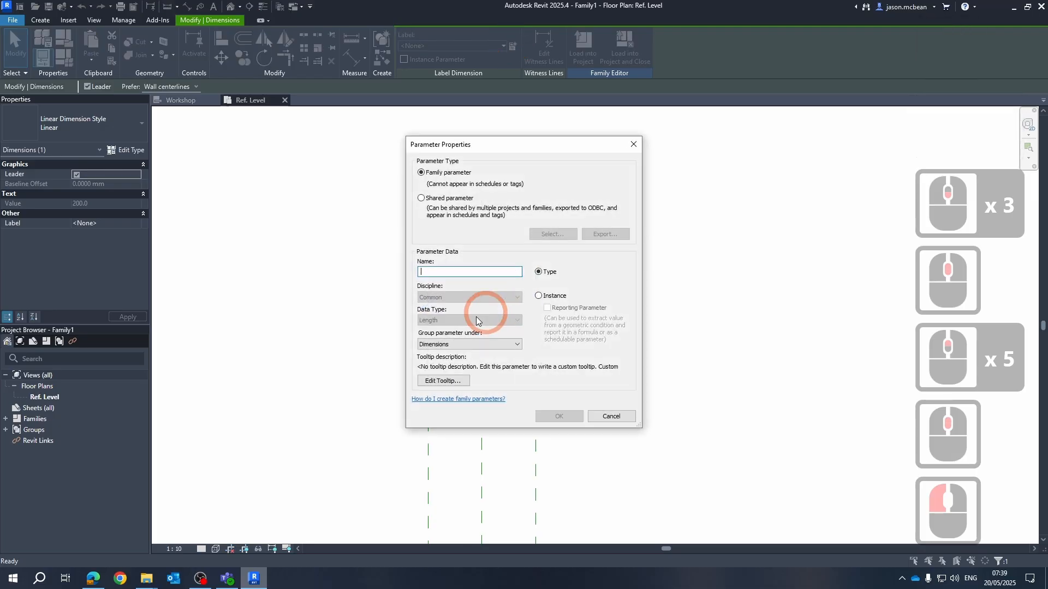
{"action": "type", "text": "w"}
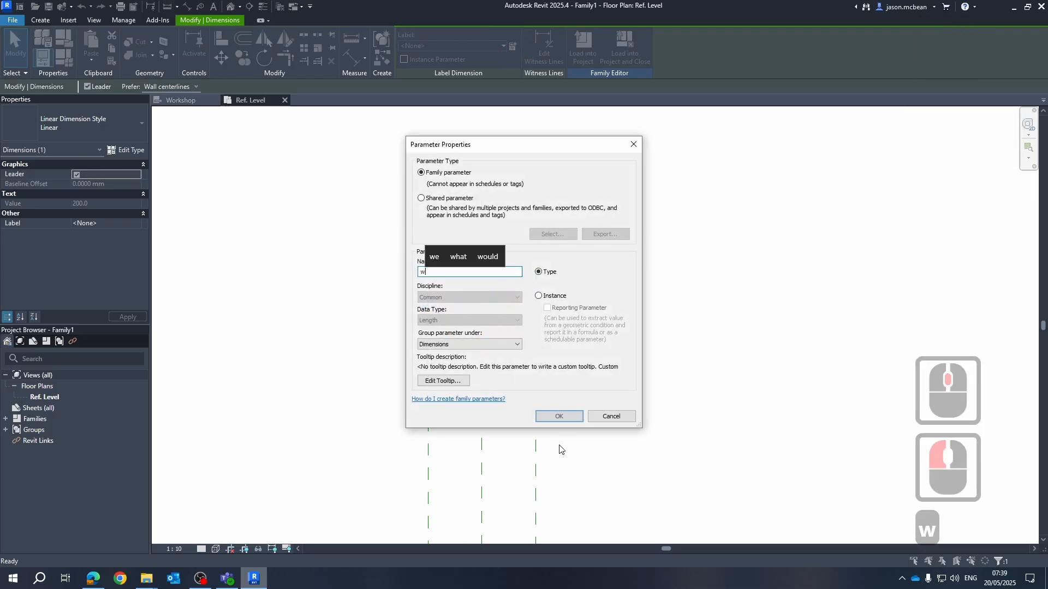
{"action": "left_click", "coordinate": [559, 416]}
{"action": "scroll", "coordinate": [456, 288], "scroll_direction": "down", "scroll_amount": 5}
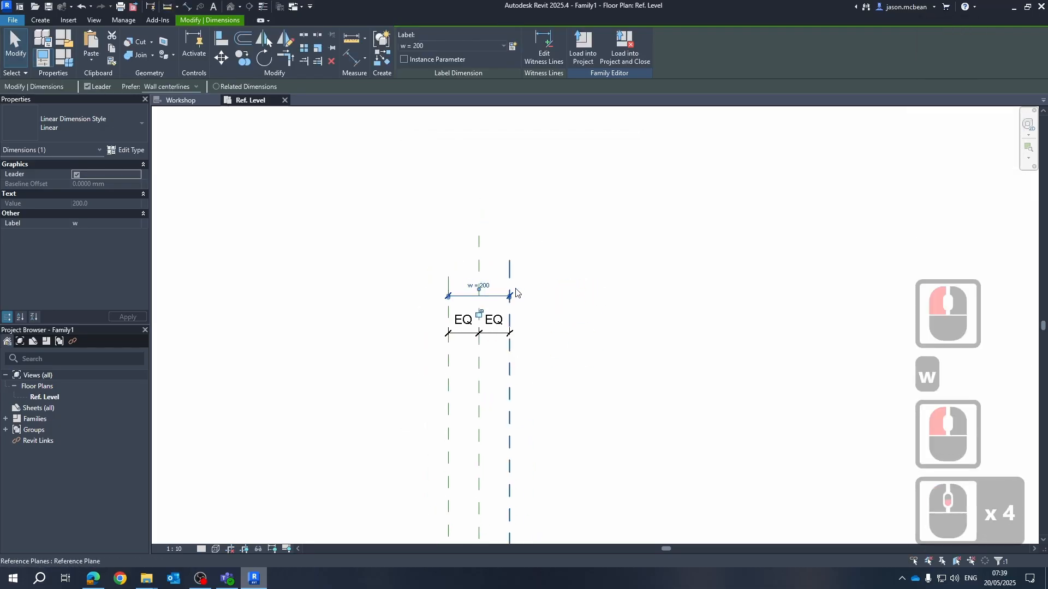
Make the w label on the overall width dimension an instance parameter.
{"action": "left_click", "coordinate": [626, 375]}
{"action": "left_click", "coordinate": [506, 295]}
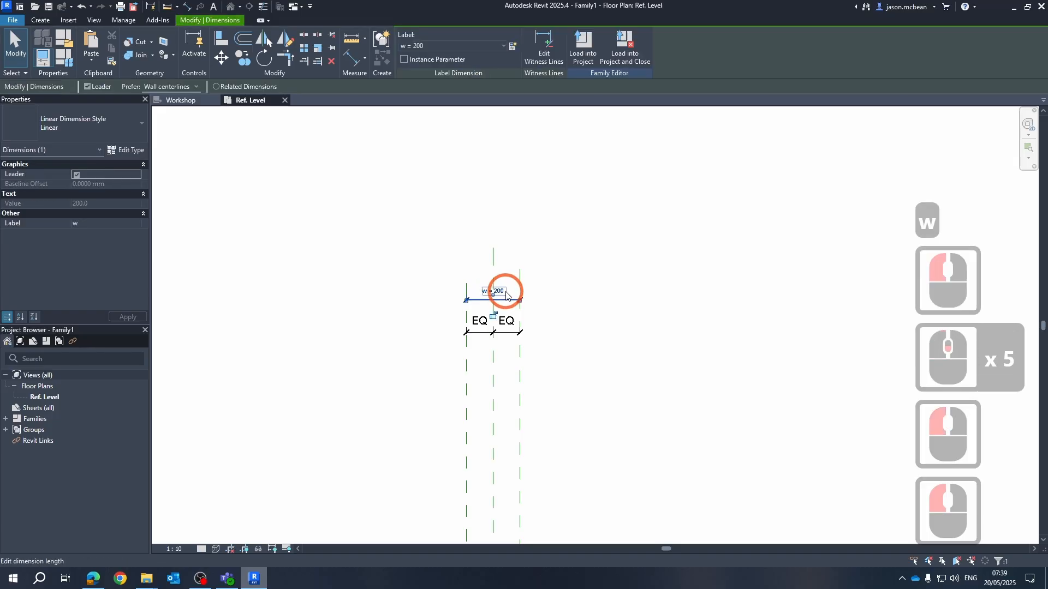
{"action": "left_click", "coordinate": [406, 59]}
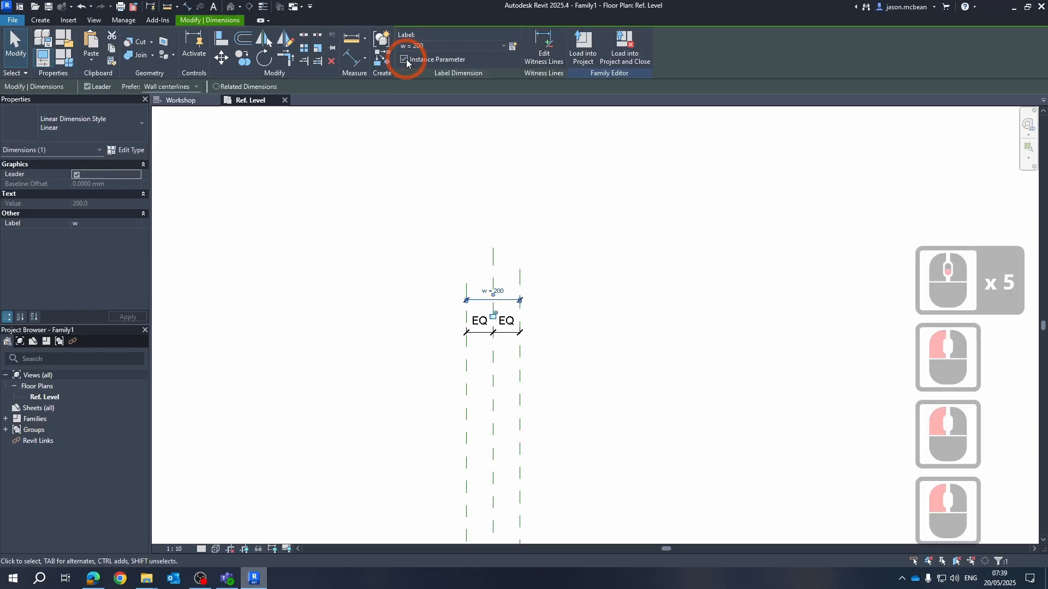
{"action": "key", "text": "Escape"}
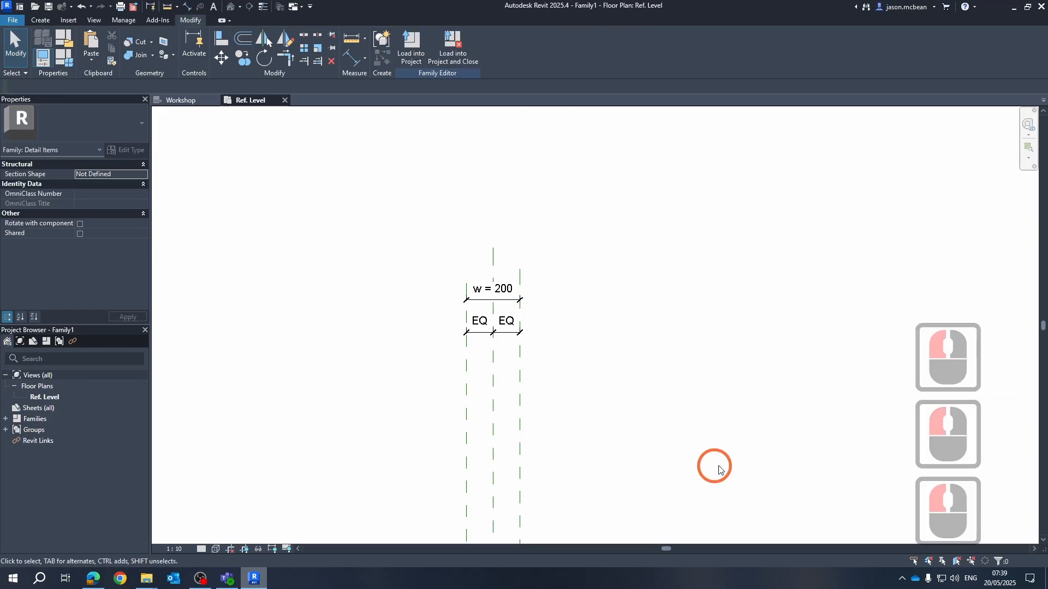
Label the overall dimension between the upper and lower horizontal reference planes with a new type-based family parameter named h.
{"action": "middle_click_drag", "start_coordinate": [715, 466], "coordinate": [526, 257]}
{"action": "scroll", "coordinate": [526, 257], "scroll_direction": "down", "scroll_amount": 3}
{"action": "scroll", "coordinate": [536, 383], "scroll_direction": "up", "scroll_amount": 3}
{"action": "key", "text": "Escape"}
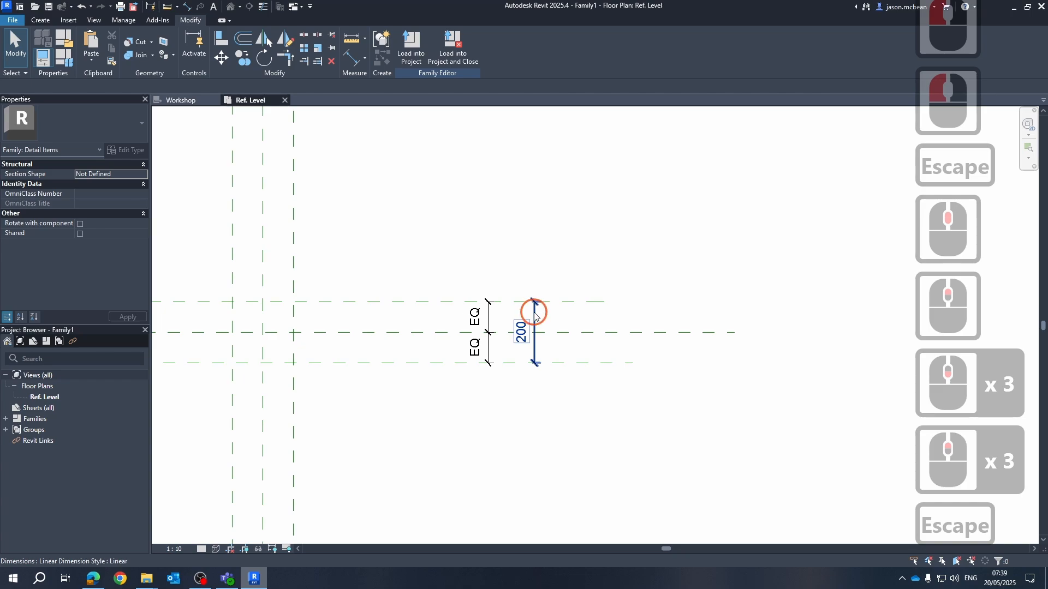
{"action": "left_click", "coordinate": [536, 316]}
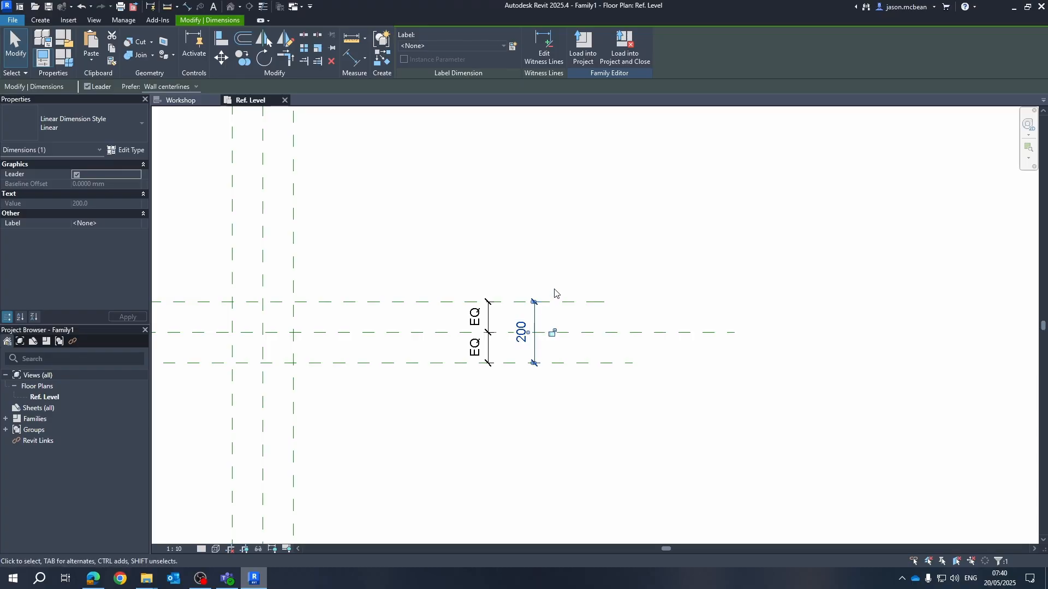
{"action": "scroll", "coordinate": [561, 262], "scroll_direction": "up", "scroll_amount": 6}
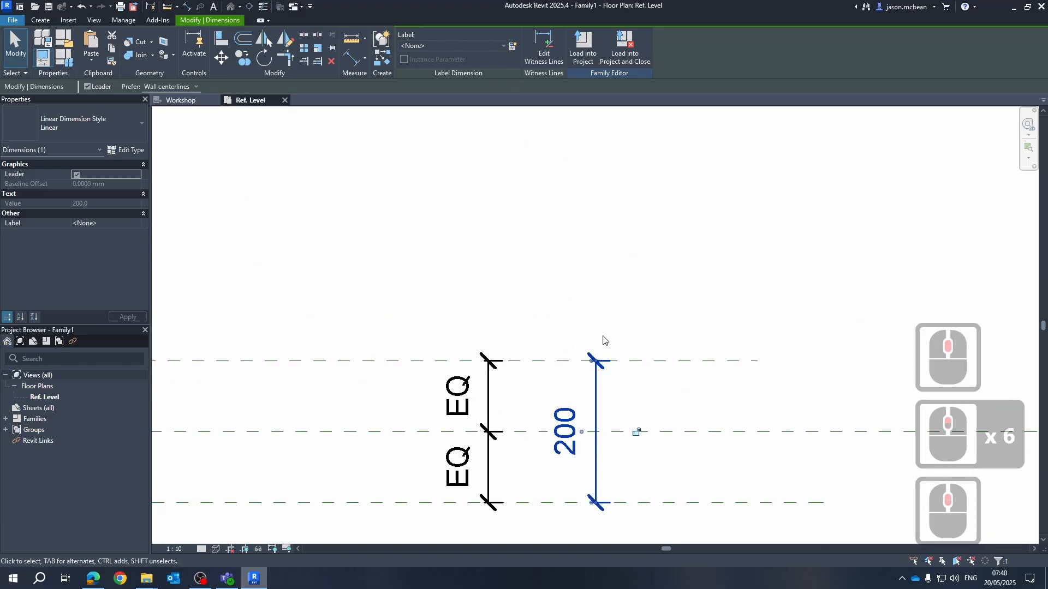
{"action": "left_click", "coordinate": [513, 48]}
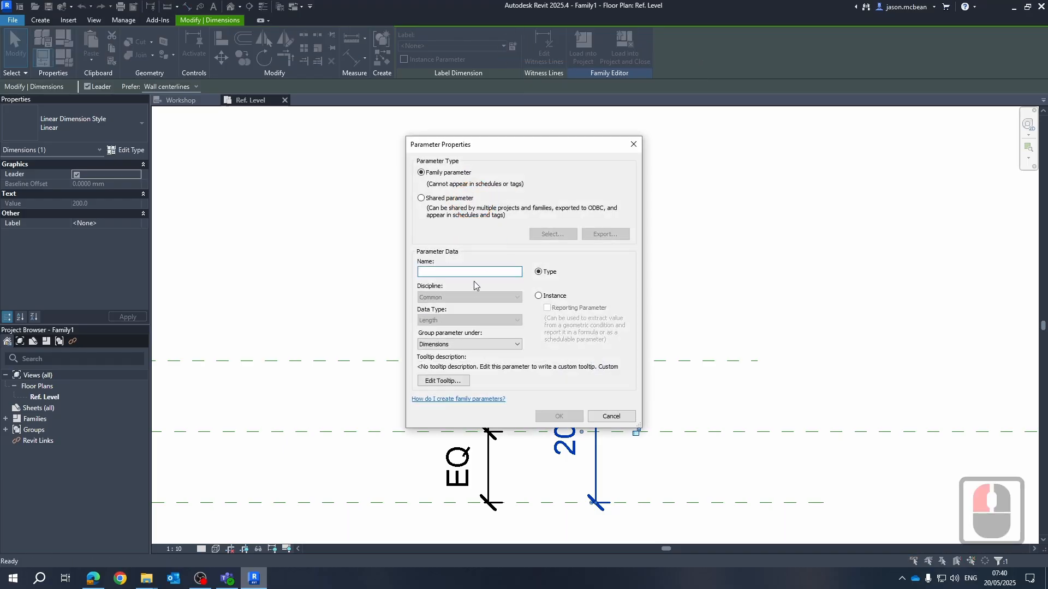
{"action": "type", "text": "h"}
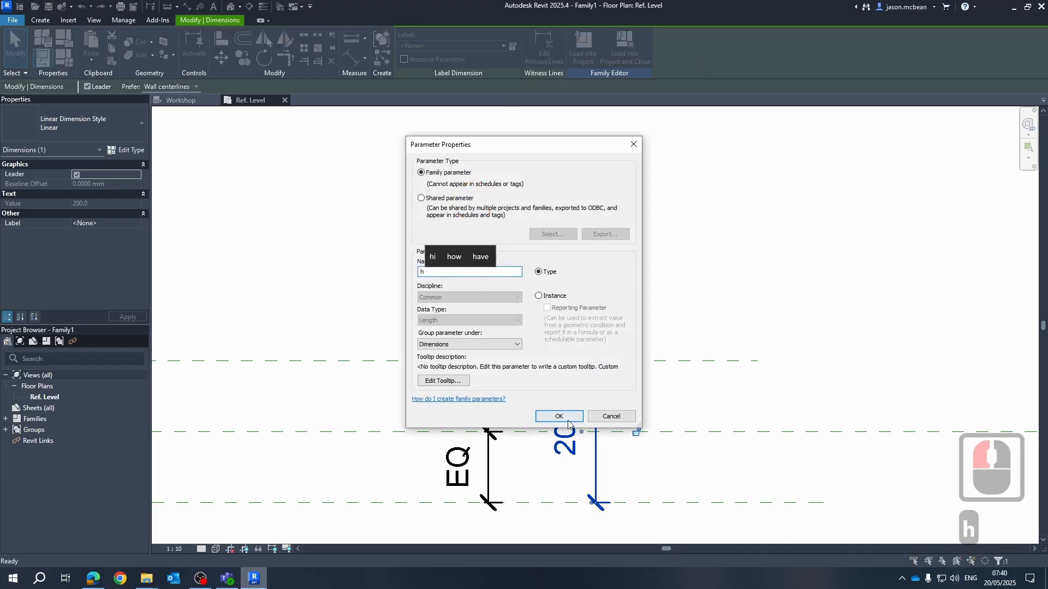
{"action": "left_click", "coordinate": [560, 416]}
{"action": "scroll", "coordinate": [664, 334], "scroll_direction": "down", "scroll_amount": 7}
{"action": "key", "text": "Escape"}
Change the h parameter to an instance parameter in the family types and accept the change.
{"action": "middle_click_drag", "start_coordinate": [529, 275], "coordinate": [648, 494]}
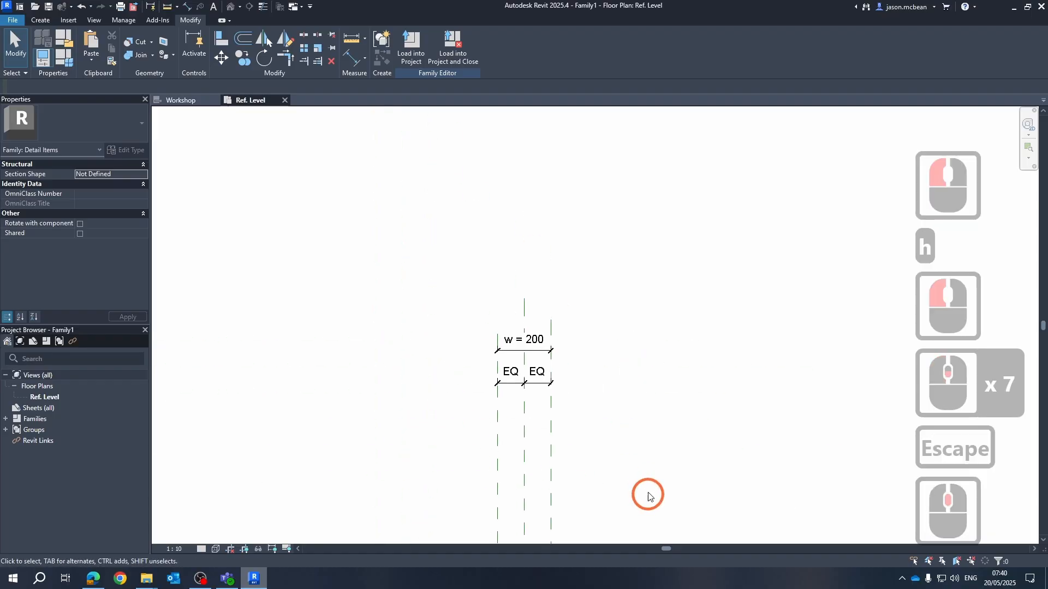
{"action": "scroll", "coordinate": [533, 313], "scroll_direction": "down", "scroll_amount": 6}
{"action": "scroll", "coordinate": [506, 356], "scroll_direction": "up", "scroll_amount": 5}
{"action": "middle_click_drag", "start_coordinate": [533, 313], "coordinate": [512, 332]}
{"action": "key", "text": "Escape"}
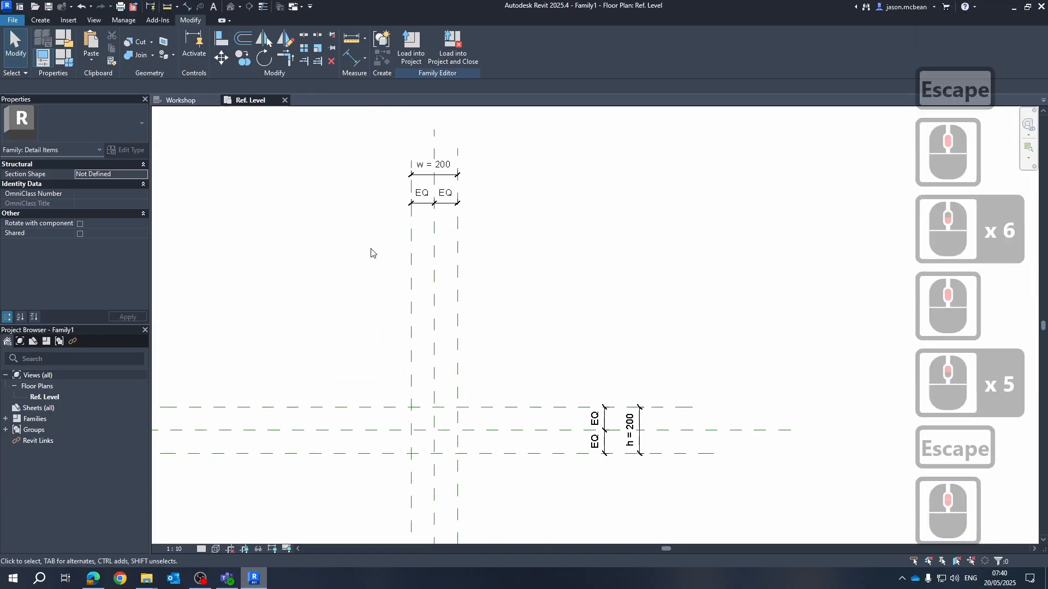
{"action": "left_click", "coordinate": [66, 59]}
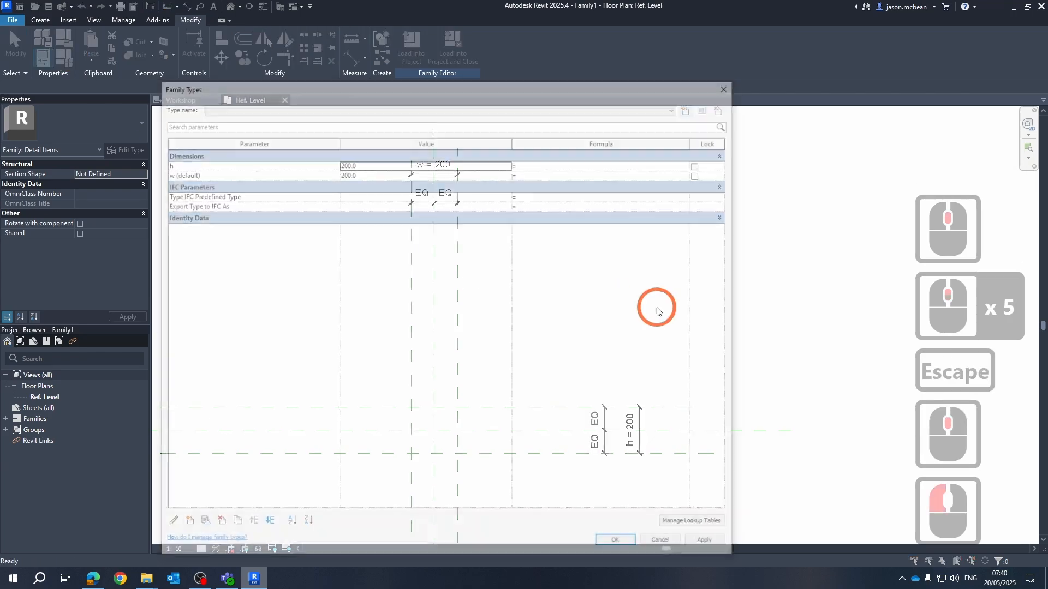
{"action": "left_click", "coordinate": [174, 164]}
{"action": "left_click", "coordinate": [166, 162]}
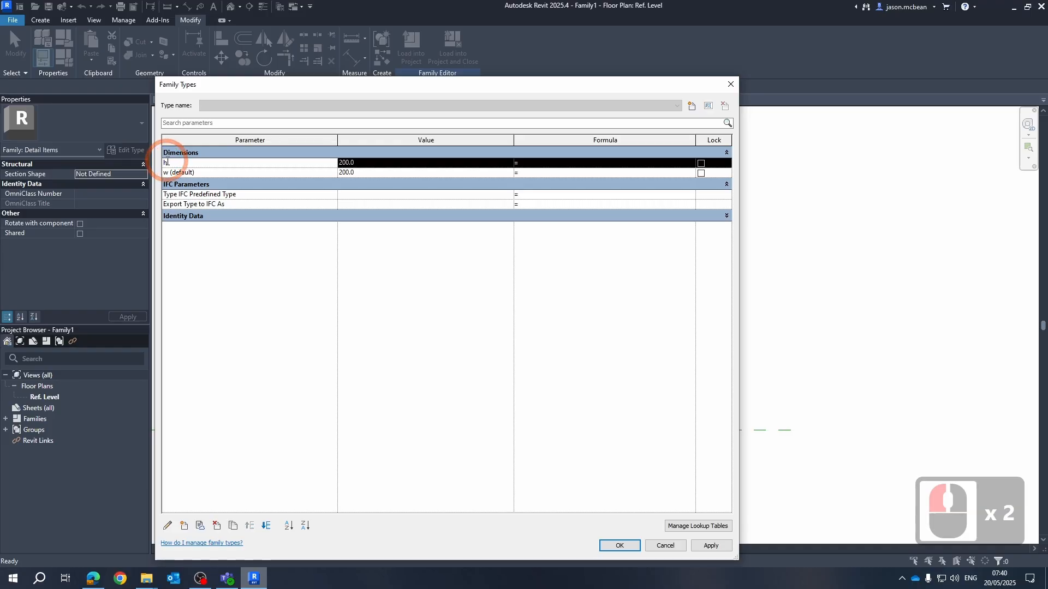
{"action": "left_click", "coordinate": [168, 527]}
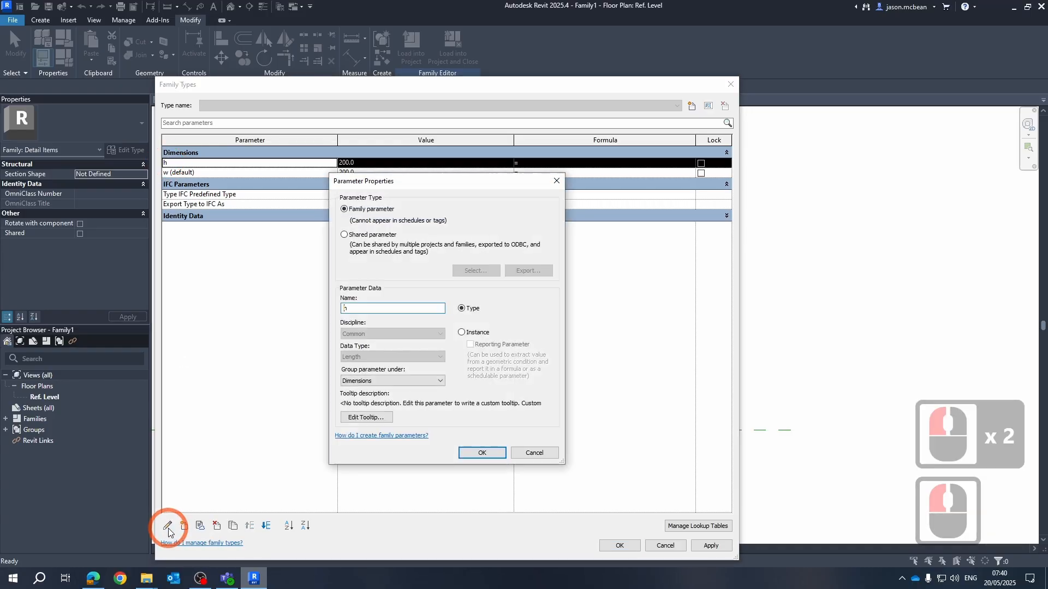
{"action": "left_click", "coordinate": [463, 333]}
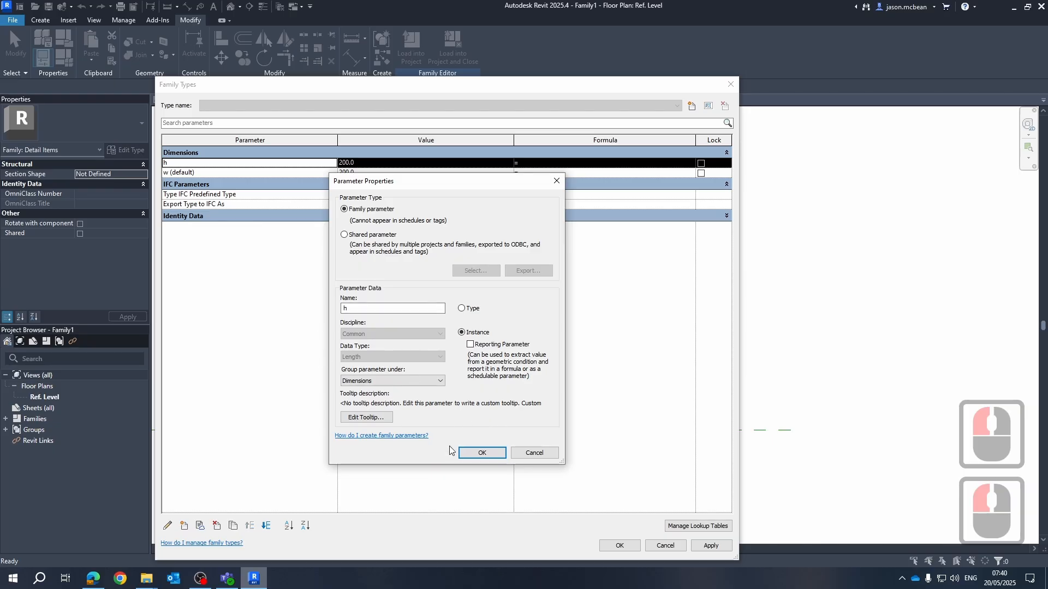
{"action": "left_click", "coordinate": [476, 454]}
{"action": "left_click", "coordinate": [633, 548]}
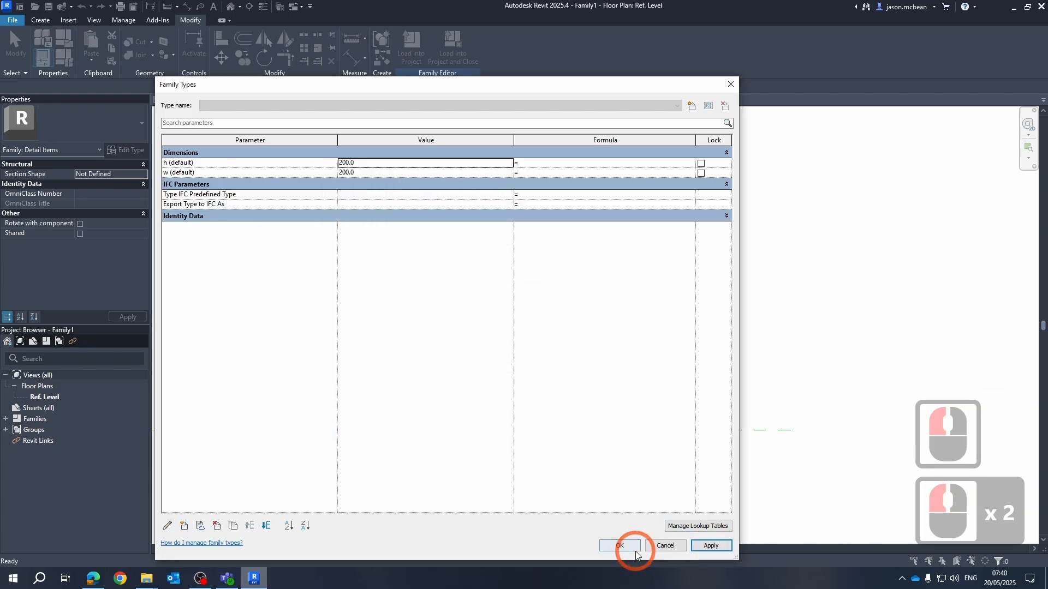
{"action": "left_click", "coordinate": [1, 20]}
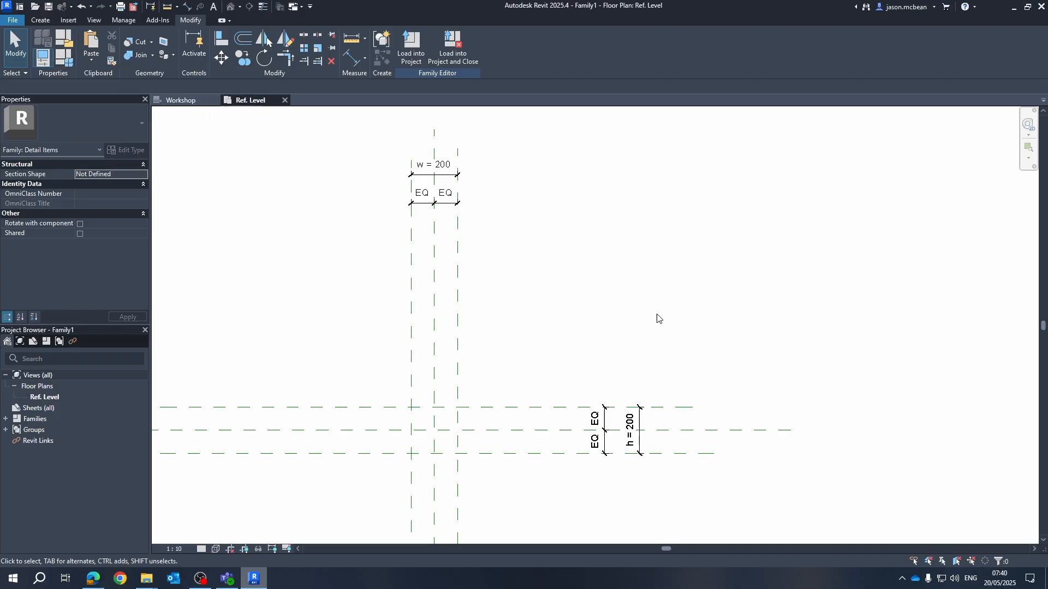
Set both the h and w parameter values to 38 in the family types and apply them.
{"action": "left_click", "coordinate": [526, 301]}
{"action": "middle_click_drag", "start_coordinate": [514, 319], "coordinate": [543, 301]}
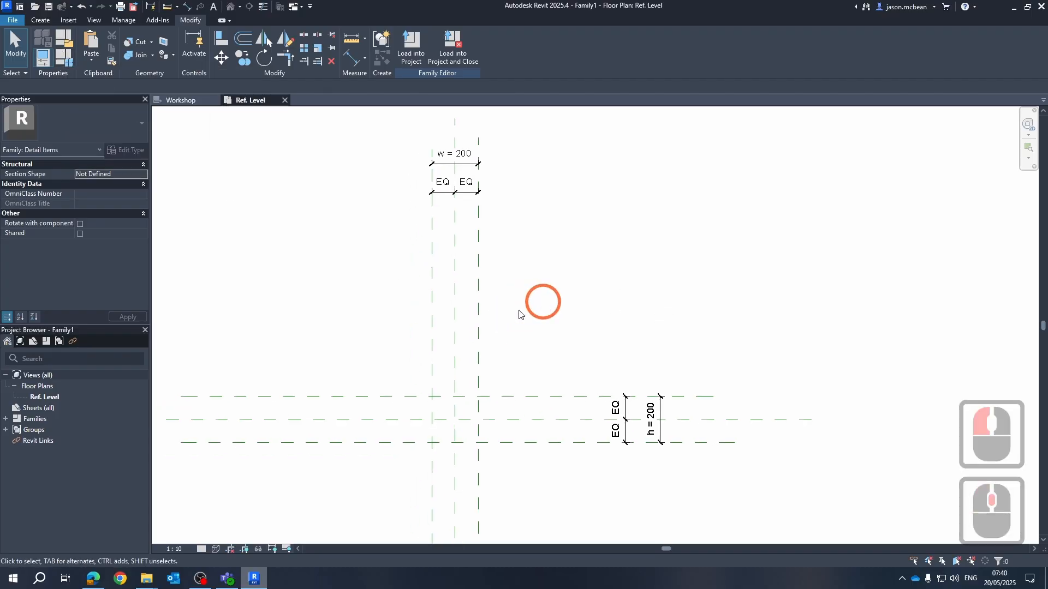
{"action": "middle_click_drag", "start_coordinate": [409, 354], "coordinate": [503, 344]}
{"action": "scroll", "coordinate": [617, 402], "scroll_direction": "up", "scroll_amount": 1}
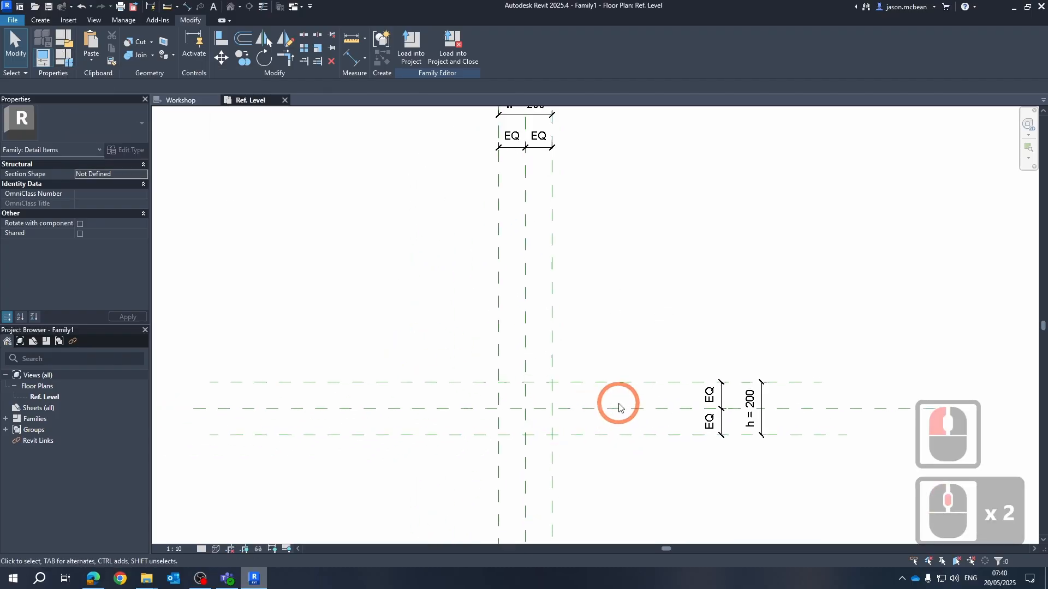
{"action": "left_click", "coordinate": [72, 64]}
{"action": "double_click", "coordinate": [384, 162]}
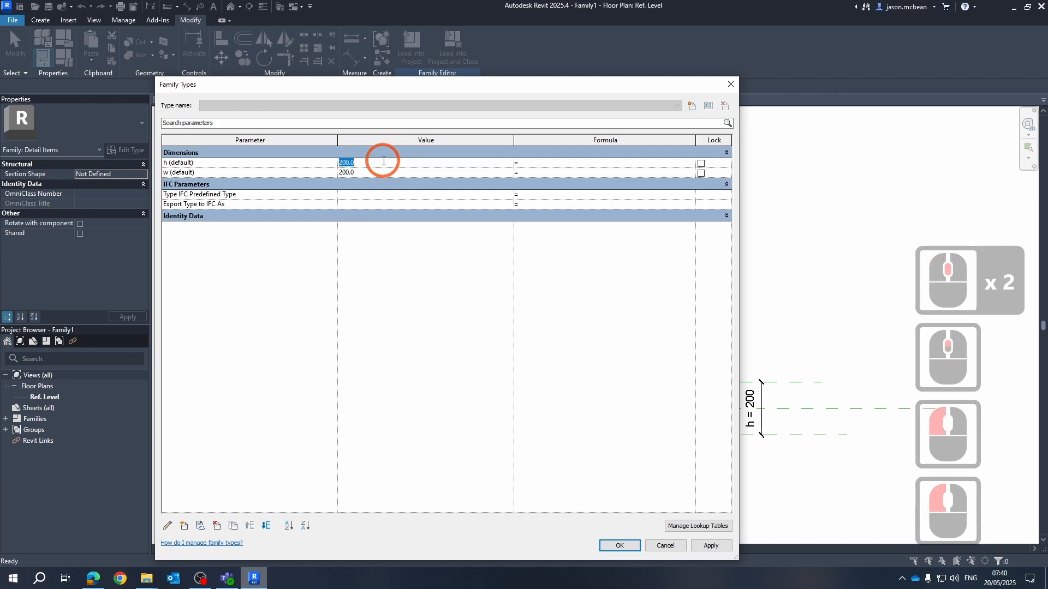
{"action": "type", "text": "38"}
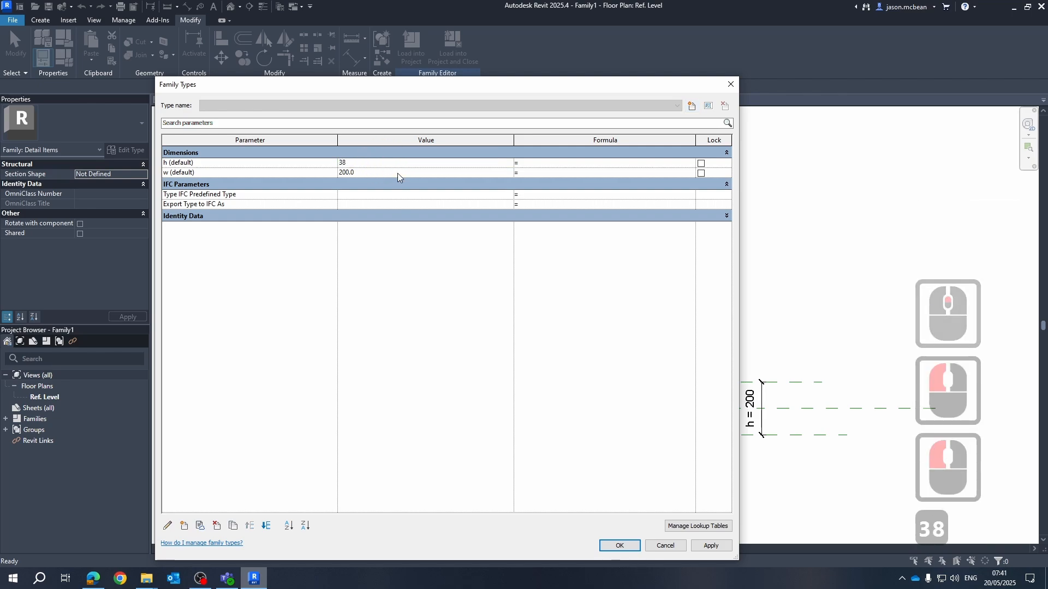
{"action": "left_click", "coordinate": [396, 173]}
{"action": "type", "text": "38"}
{"action": "left_click", "coordinate": [434, 267]}
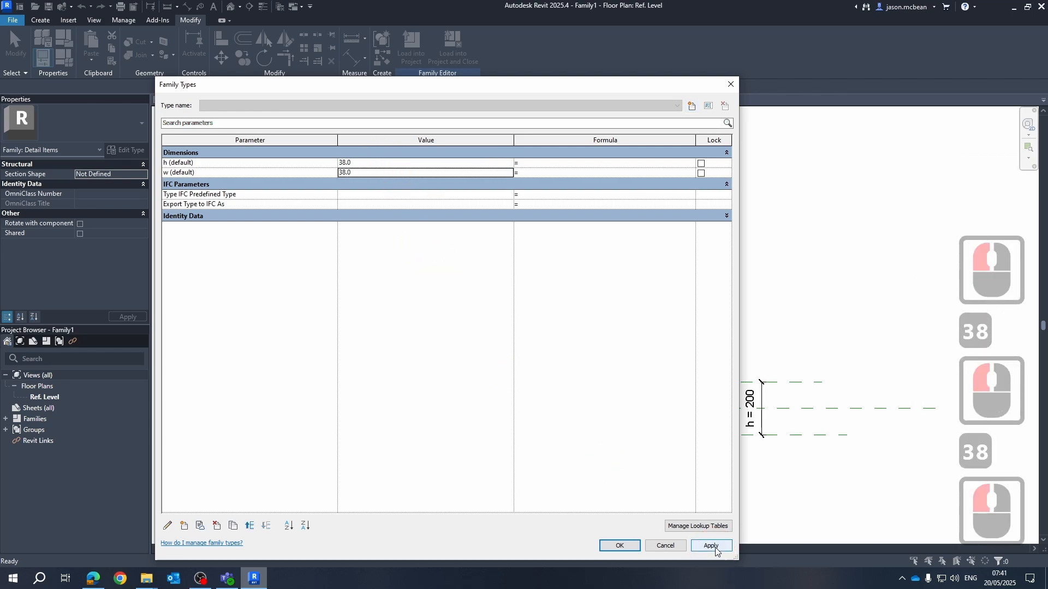
{"action": "left_click", "coordinate": [621, 545]}
{"action": "left_click", "coordinate": [692, 382]}
Examine the resized reference plane framework around its central intersection and the labelled dimensions.
{"action": "scroll", "coordinate": [530, 401], "scroll_direction": "up", "scroll_amount": 7}
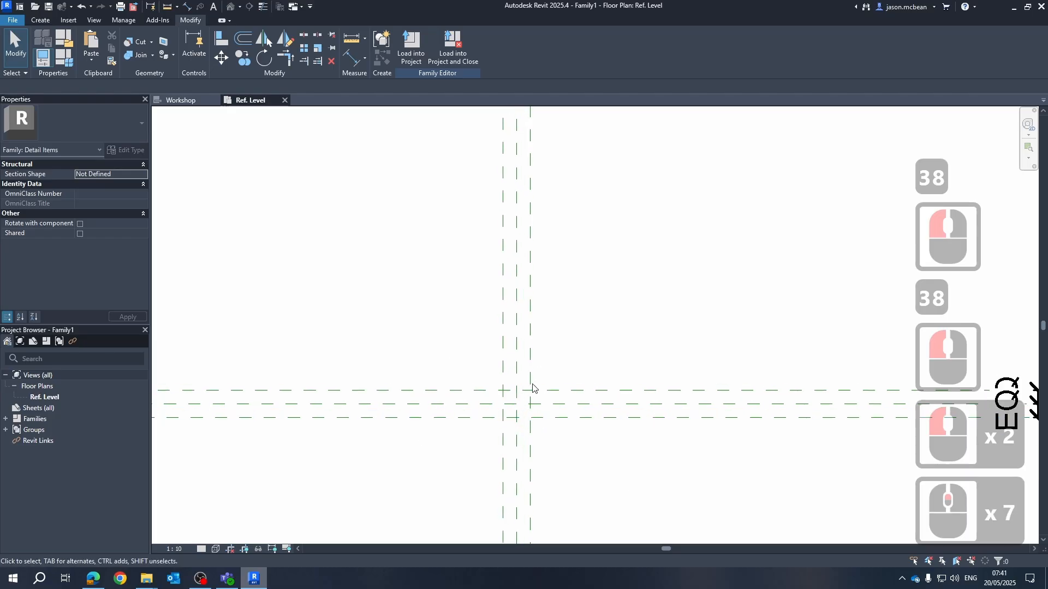
{"action": "scroll", "coordinate": [529, 399], "scroll_direction": "down", "scroll_amount": 7}
{"action": "scroll", "coordinate": [474, 369], "scroll_direction": "up", "scroll_amount": 11}
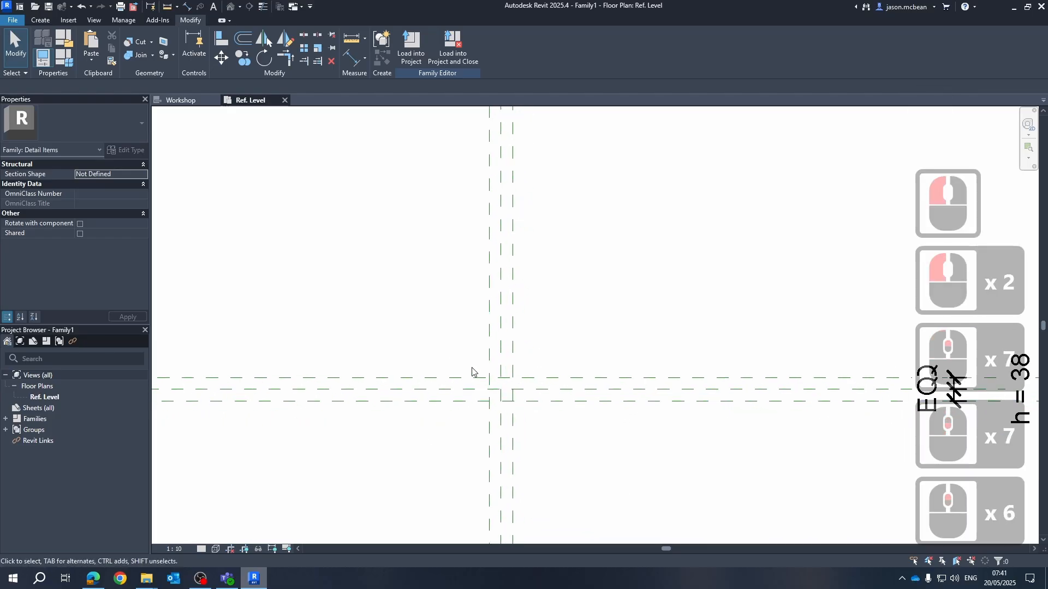
{"action": "scroll", "coordinate": [401, 452], "scroll_direction": "down", "scroll_amount": 6}
{"action": "middle_click_drag", "start_coordinate": [518, 420], "coordinate": [474, 416]}
{"action": "scroll", "coordinate": [493, 458], "scroll_direction": "down", "scroll_amount": 1}
{"action": "scroll", "coordinate": [475, 415], "scroll_direction": "up", "scroll_amount": 5}
{"action": "scroll", "coordinate": [474, 415], "scroll_direction": "up", "scroll_amount": 2}
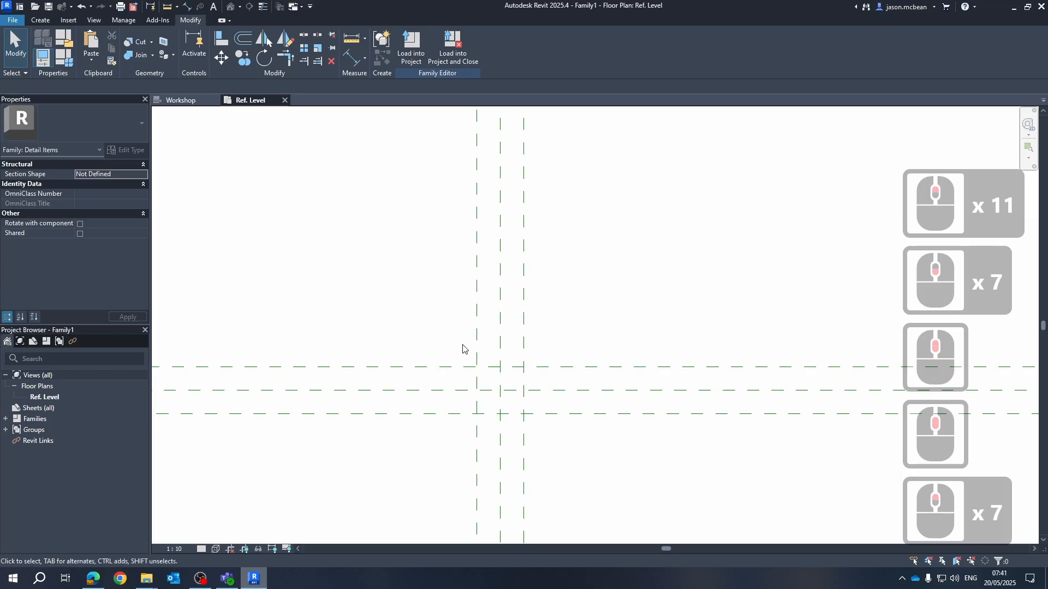
Sketch a rectangular filled region boundary on the Timber Section subcategory between the outer reference planes' upper-left and lower-right intersections.
{"action": "middle_click_drag", "start_coordinate": [462, 350], "coordinate": [453, 265]}
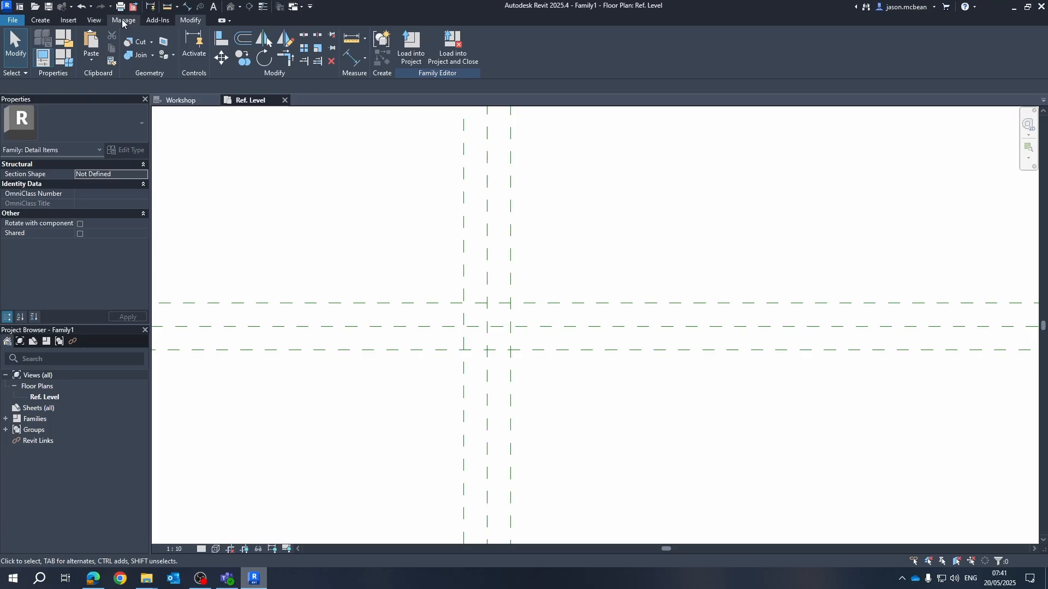
{"action": "left_click", "coordinate": [40, 20]}
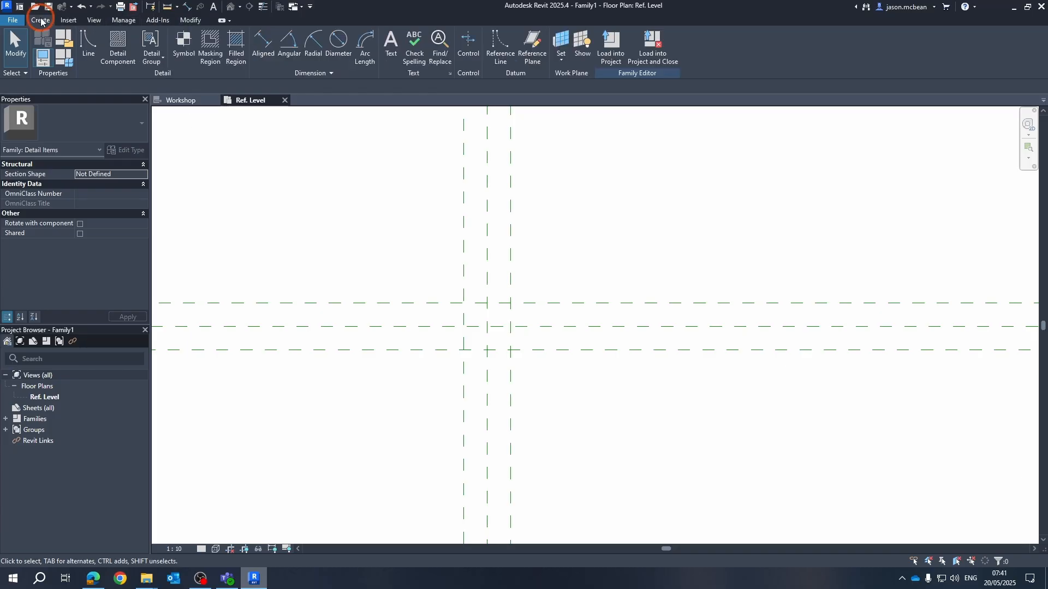
{"action": "left_click", "coordinate": [236, 43]}
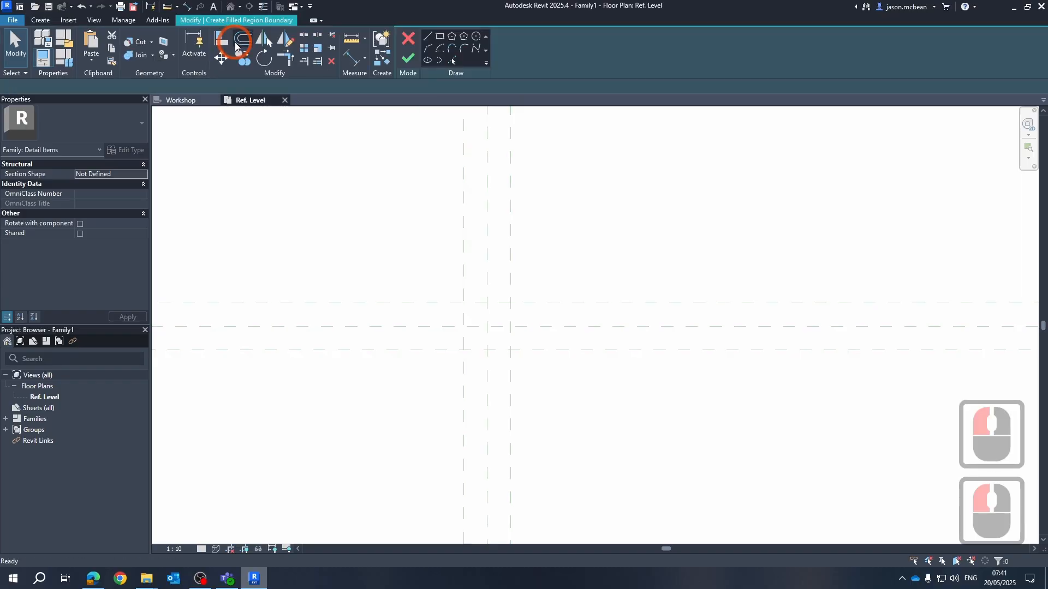
{"action": "left_click", "coordinate": [539, 54]}
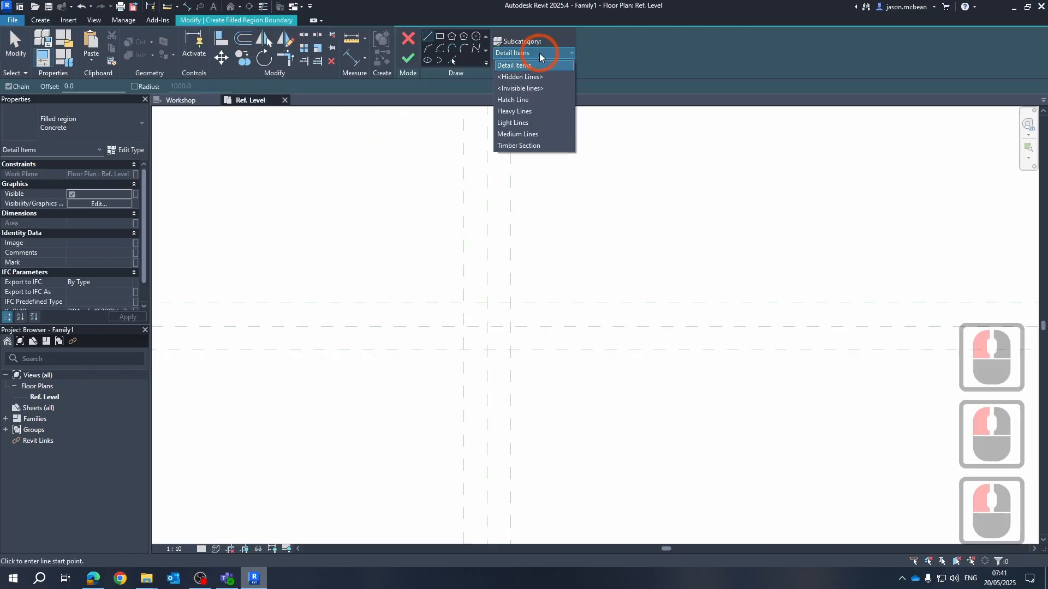
{"action": "left_click", "coordinate": [523, 146]}
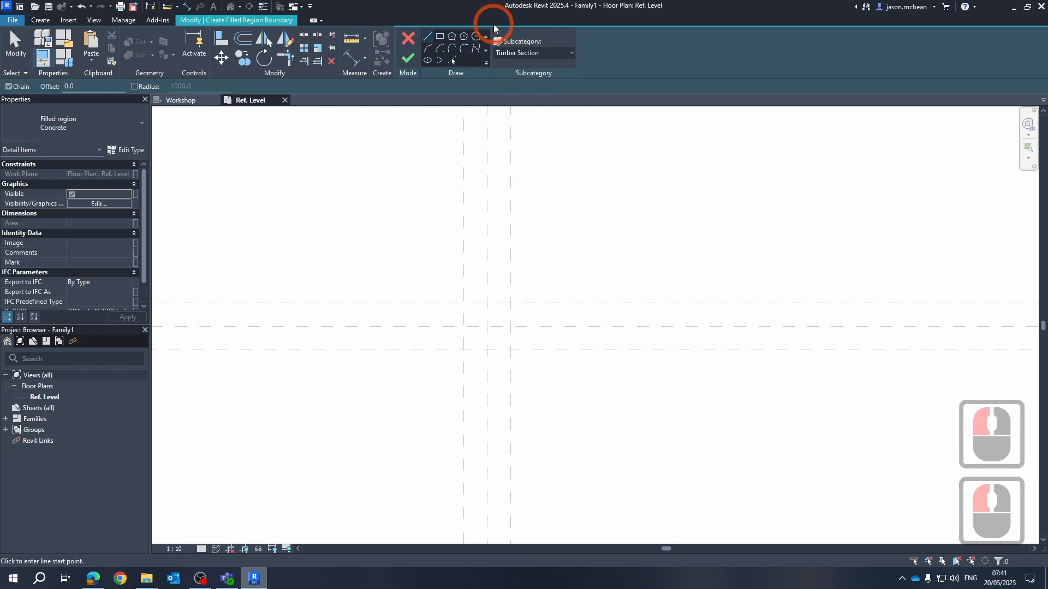
{"action": "left_click", "coordinate": [440, 36]}
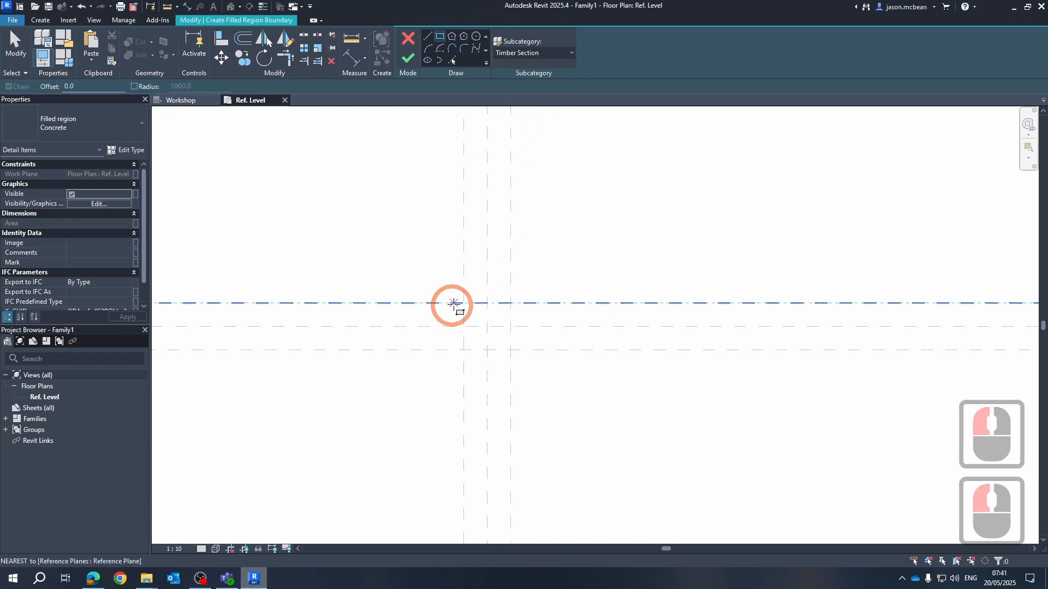
{"action": "left_click", "coordinate": [464, 303]}
{"action": "left_click", "coordinate": [510, 350]}
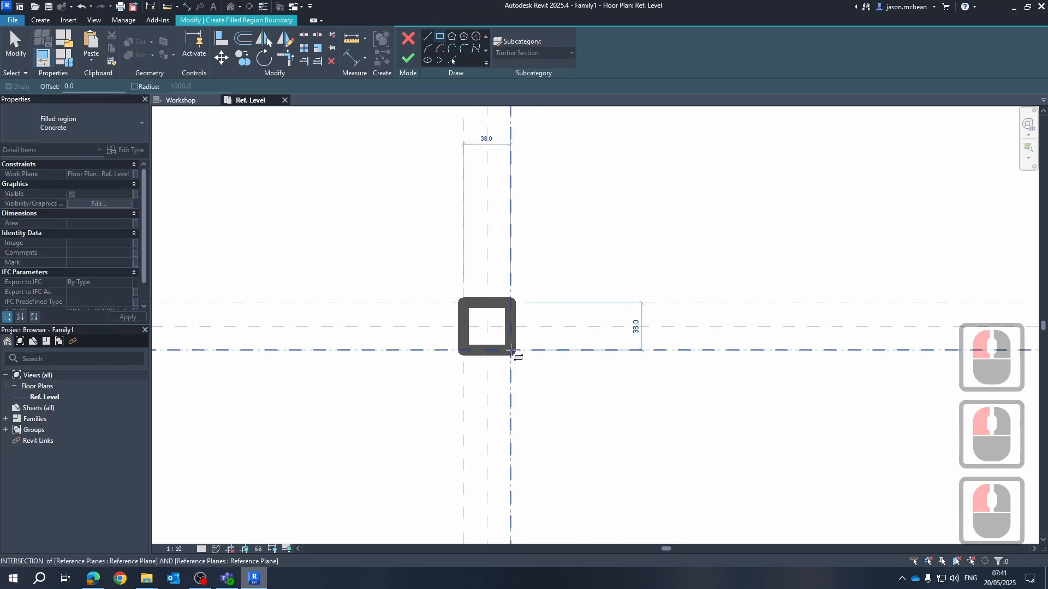
{"action": "left_click", "coordinate": [513, 350]}
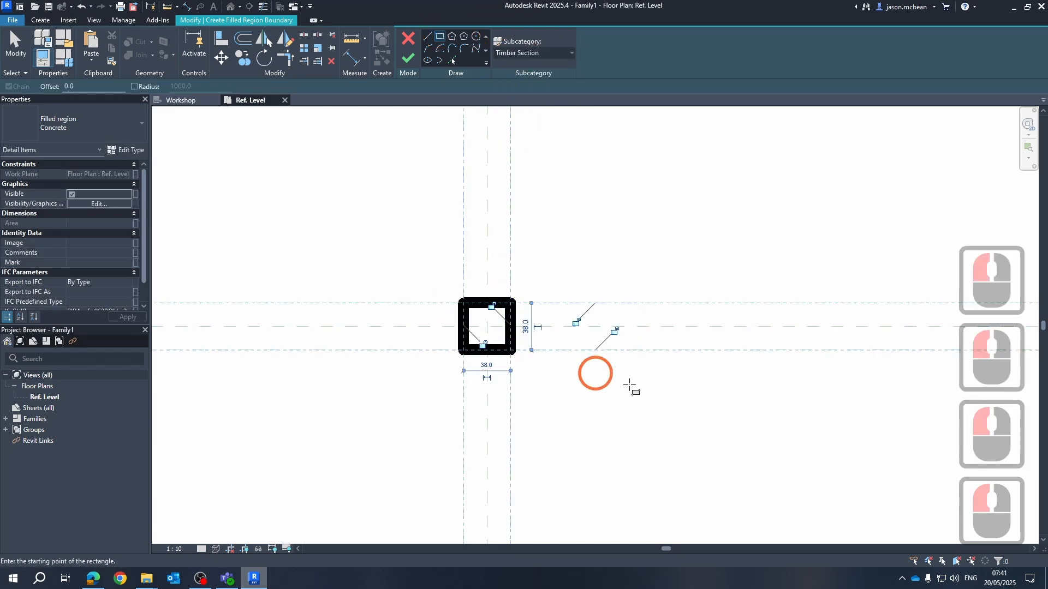
Lock all four edges of the rectangular boundary to the outer reference planes and leave the rectangle tool.
{"action": "left_click", "coordinate": [483, 344]}
{"action": "left_click", "coordinate": [498, 309]}
{"action": "left_click", "coordinate": [573, 322]}
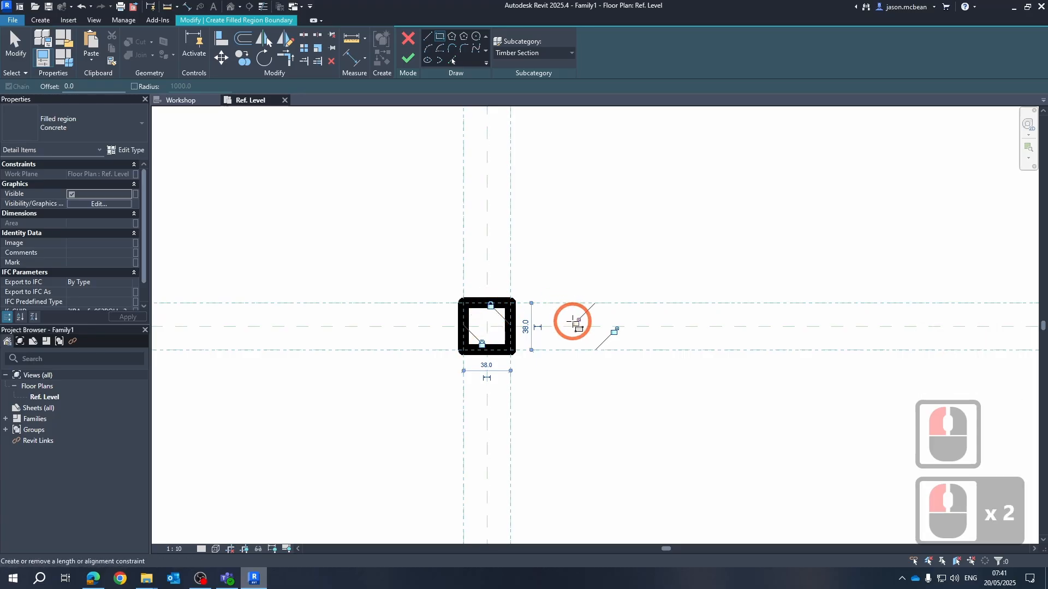
{"action": "left_click", "coordinate": [615, 331]}
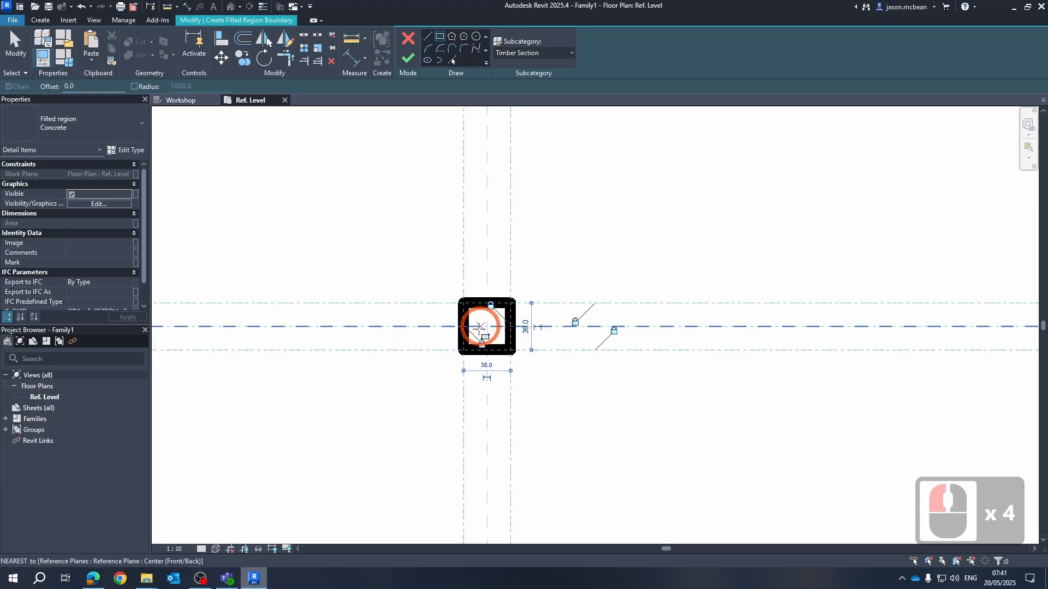
{"action": "scroll", "coordinate": [491, 328], "scroll_direction": "up", "scroll_amount": 6}
{"action": "key", "text": "Escape"}
{"action": "key", "text": "Escape"}
{"action": "scroll", "coordinate": [537, 311], "scroll_direction": "down", "scroll_amount": 7}
{"action": "key", "text": "Escape"}
{"action": "scroll", "coordinate": [521, 311], "scroll_direction": "up", "scroll_amount": 6}
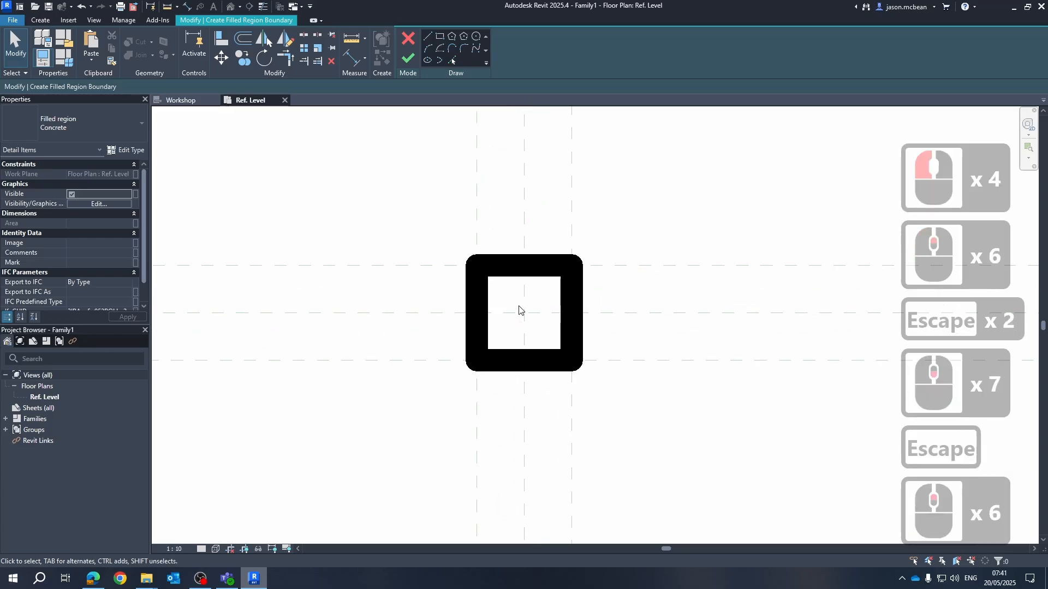
Set the filled region type to Timber and finish the boundary sketch.
{"action": "left_click", "coordinate": [91, 123]}
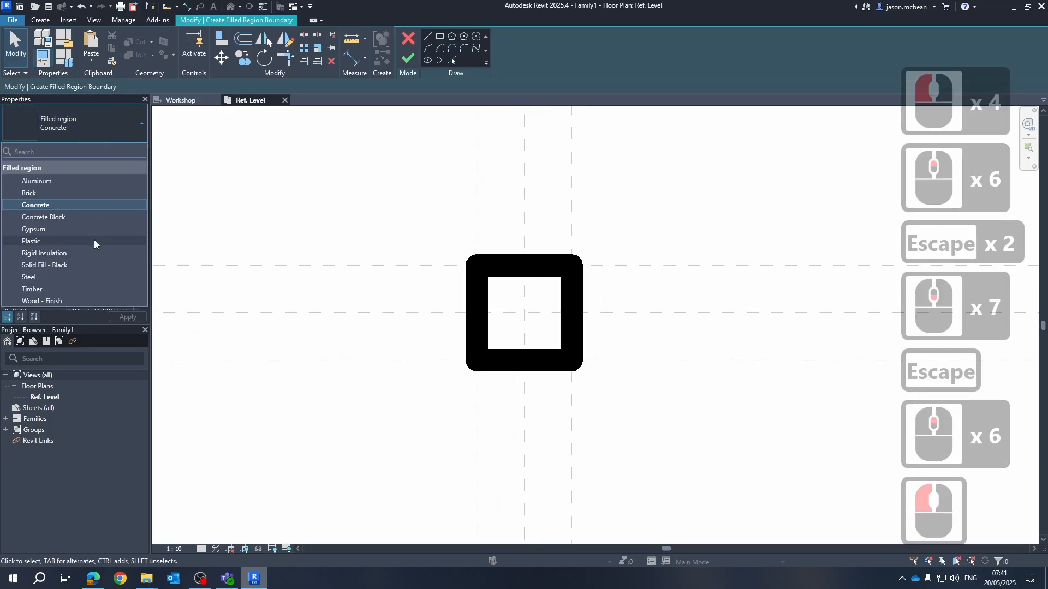
{"action": "left_click", "coordinate": [51, 288]}
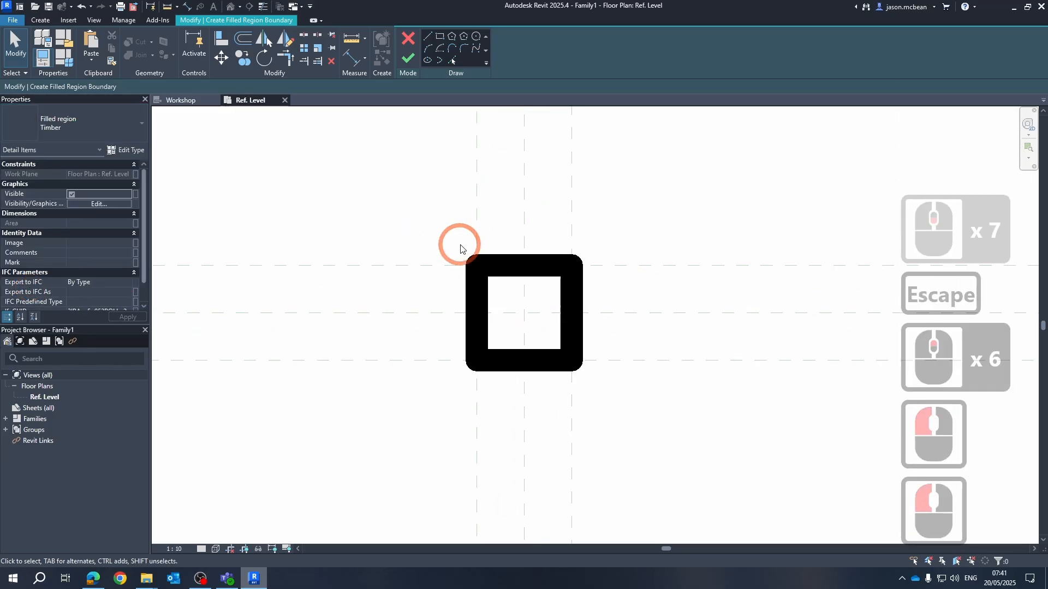
{"action": "left_click", "coordinate": [409, 58]}
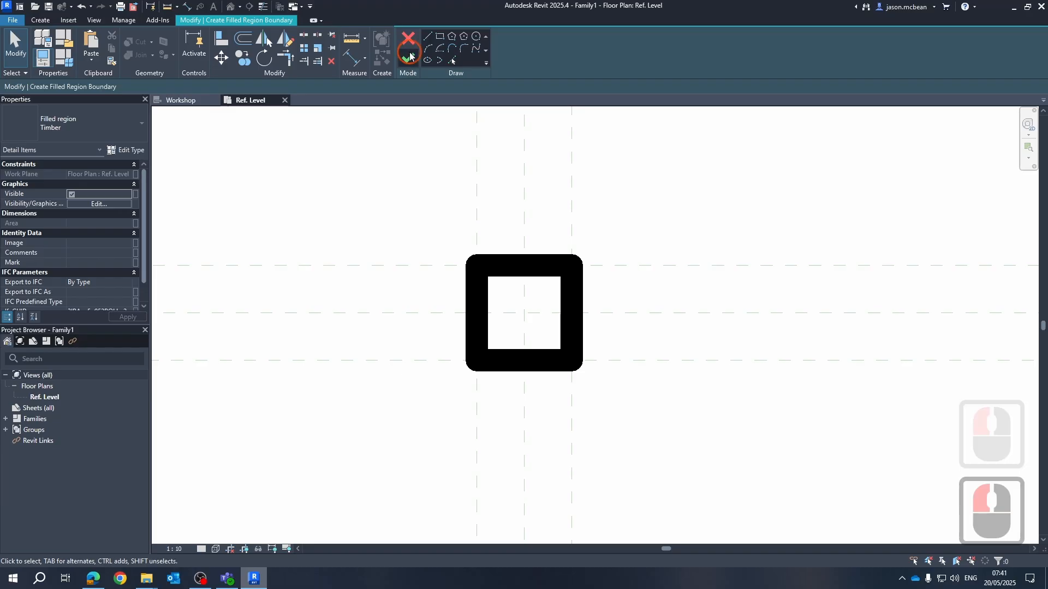
{"action": "left_click", "coordinate": [649, 218]}
Examine the finished timber filled region at the reference plane intersection, both close up and within the whole framework.
{"action": "scroll", "coordinate": [639, 229], "scroll_direction": "down", "scroll_amount": 13}
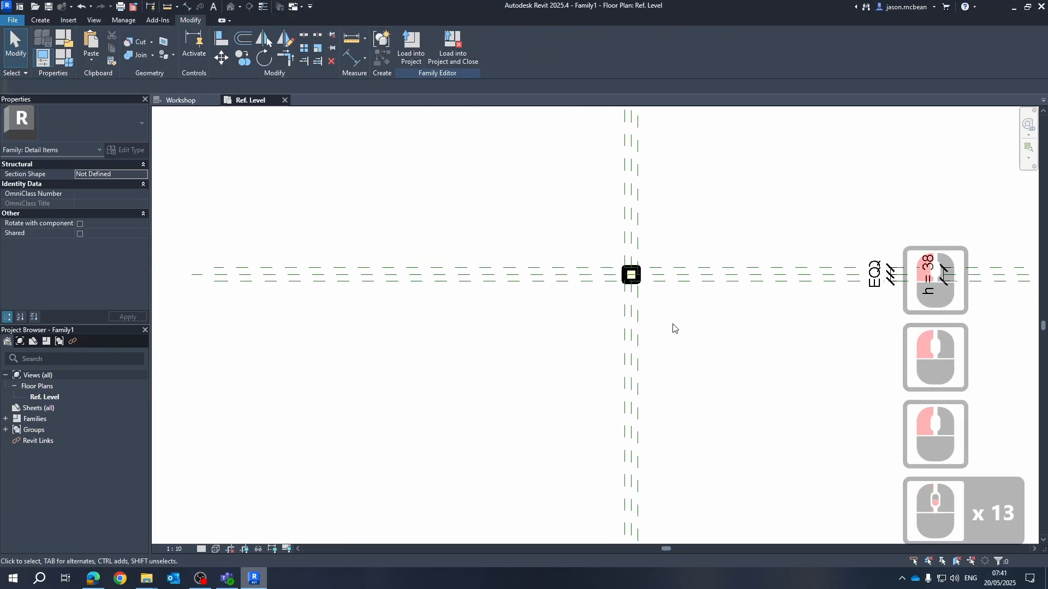
{"action": "middle_click_drag", "start_coordinate": [674, 328], "coordinate": [586, 380]}
{"action": "scroll", "coordinate": [585, 379], "scroll_direction": "down", "scroll_amount": 1}
{"action": "scroll", "coordinate": [557, 320], "scroll_direction": "up", "scroll_amount": 9}
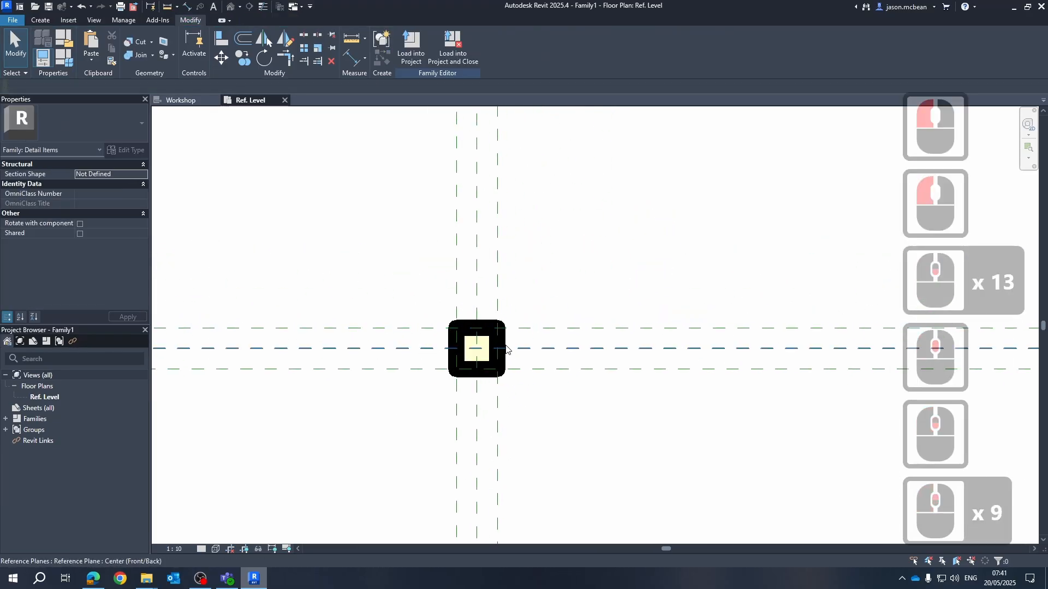
{"action": "scroll", "coordinate": [518, 342], "scroll_direction": "up", "scroll_amount": 4}
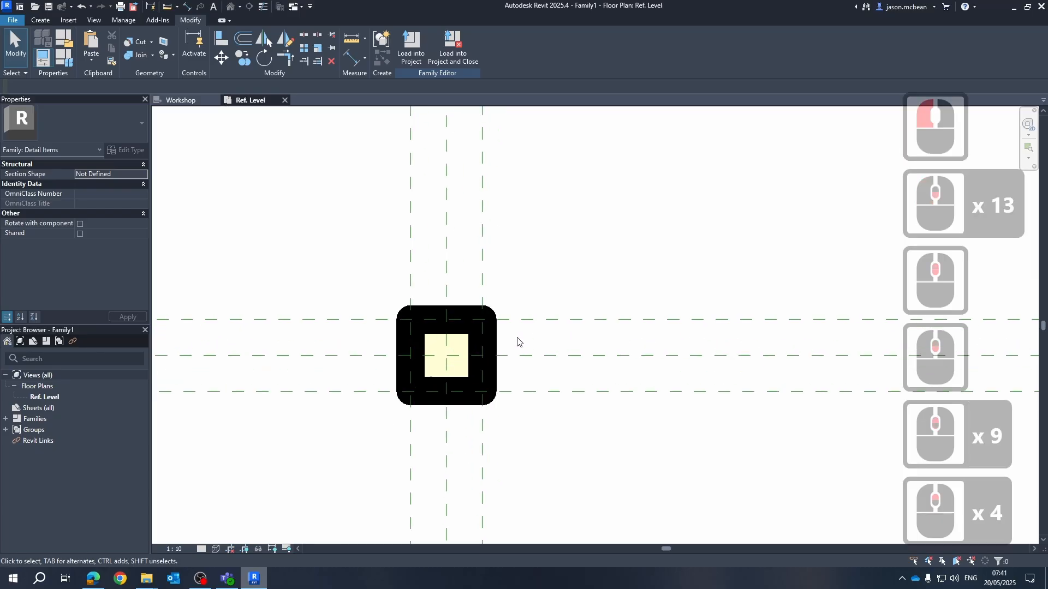
{"action": "scroll", "coordinate": [516, 340], "scroll_direction": "down", "scroll_amount": 7}
{"action": "middle_click_drag", "start_coordinate": [537, 410], "coordinate": [547, 365]}
{"action": "key", "text": "Escape"}
{"action": "key", "text": "Escape"}
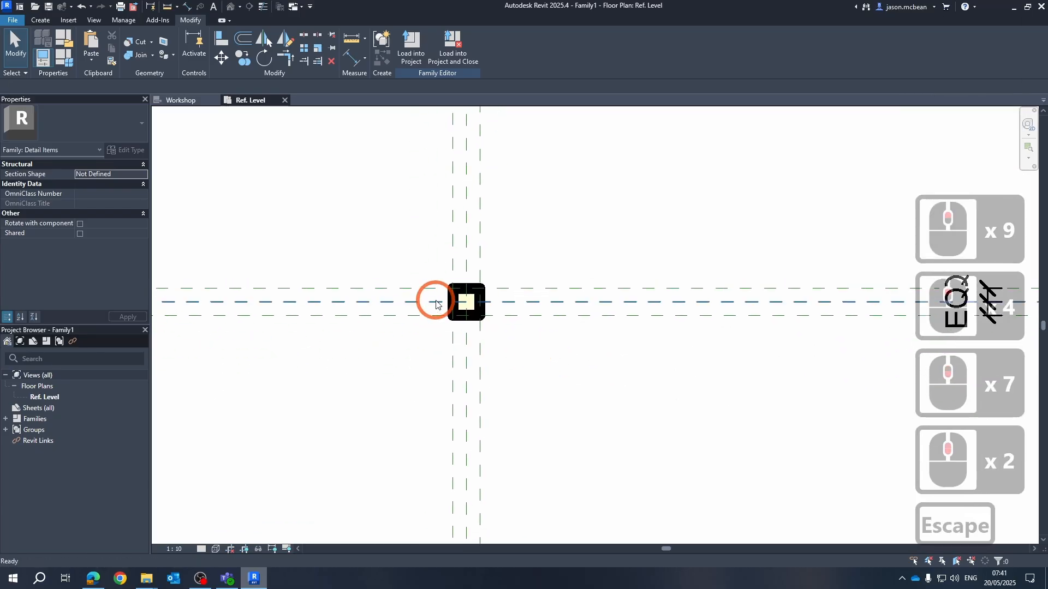
Check the Timber Section subcategory's projection line weight in the object styles, leaving it as is.
{"action": "key", "text": "v"}
{"action": "key", "text": "g"}
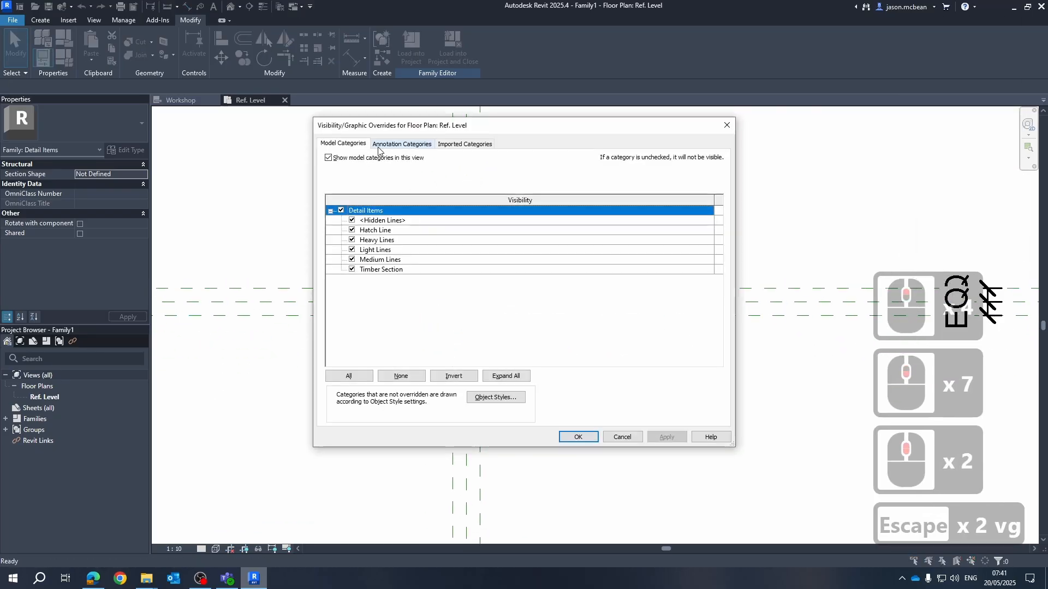
{"action": "left_click", "coordinate": [487, 400]}
{"action": "left_click", "coordinate": [501, 265]}
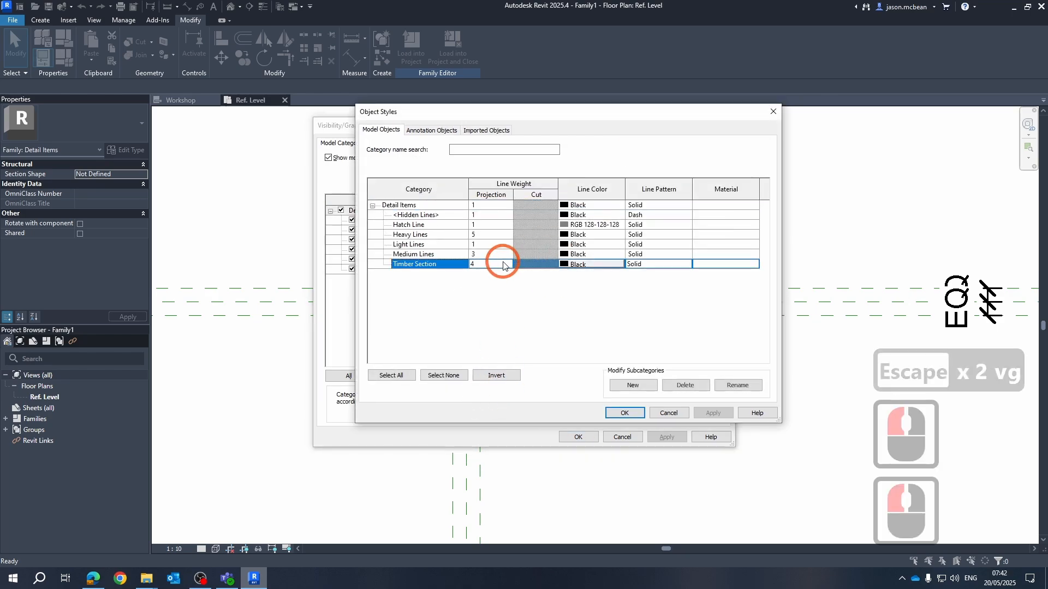
{"action": "left_click", "coordinate": [503, 263]}
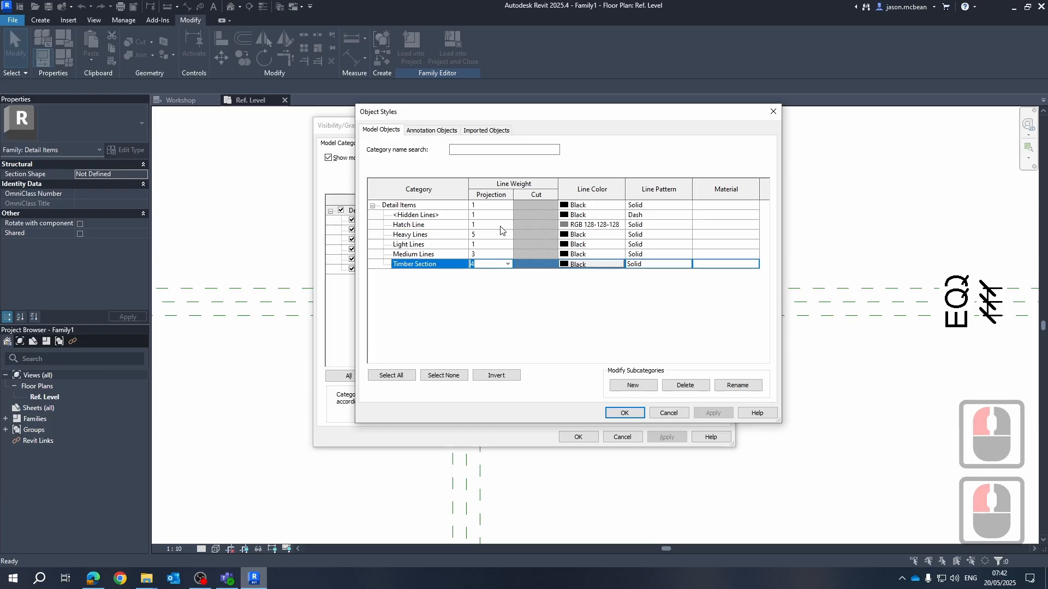
{"action": "key", "text": "Escape"}
{"action": "key", "text": "Escape"}
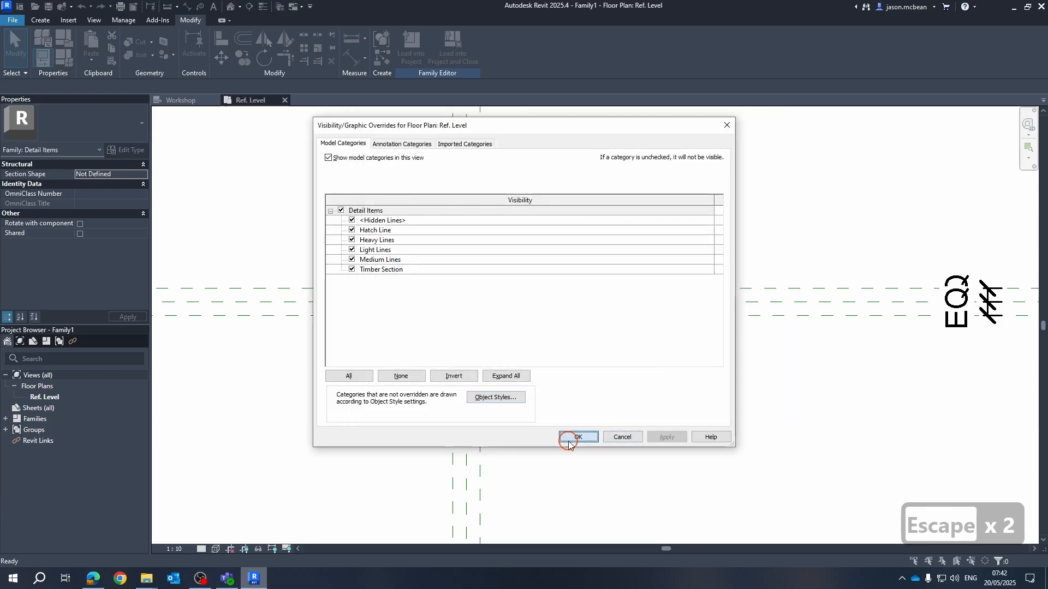
{"action": "left_click", "coordinate": [577, 437]}
Inspect how thick the filled region's outline is displayed relative to the surrounding reference planes.
{"action": "scroll", "coordinate": [579, 269], "scroll_direction": "down", "scroll_amount": 3}
{"action": "key", "text": "Escape"}
{"action": "scroll", "coordinate": [578, 286], "scroll_direction": "down", "scroll_amount": 3}
{"action": "scroll", "coordinate": [573, 288], "scroll_direction": "up", "scroll_amount": 5}
{"action": "middle_click_drag", "start_coordinate": [435, 326], "coordinate": [446, 391]}
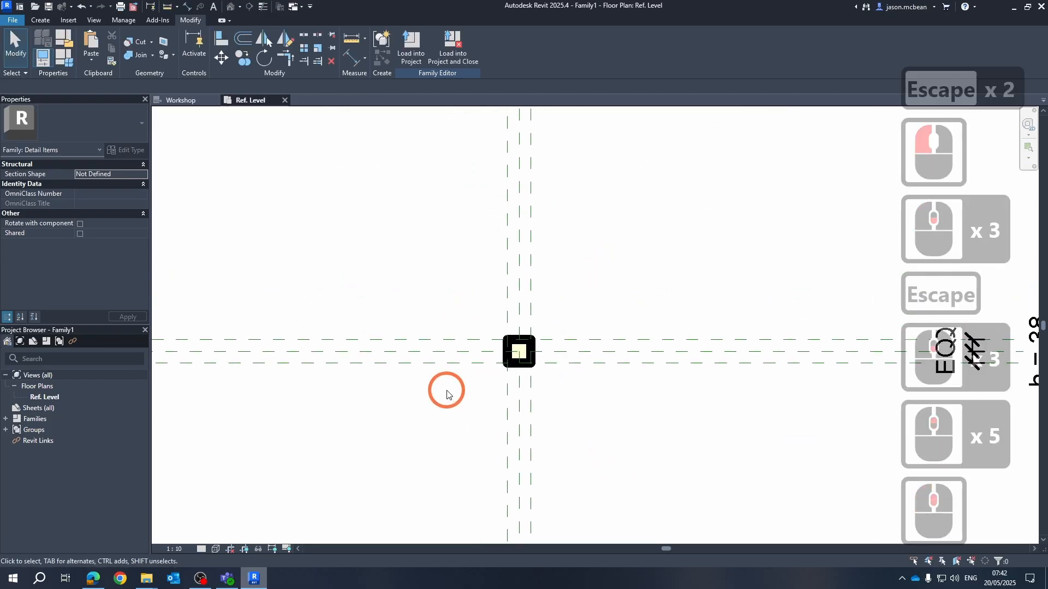
{"action": "middle_click_drag", "start_coordinate": [600, 370], "coordinate": [615, 273]}
{"action": "scroll", "coordinate": [432, 300], "scroll_direction": "up", "scroll_amount": 5}
{"action": "scroll", "coordinate": [519, 281], "scroll_direction": "up", "scroll_amount": 6}
{"action": "scroll", "coordinate": [555, 307], "scroll_direction": "down", "scroll_amount": 15}
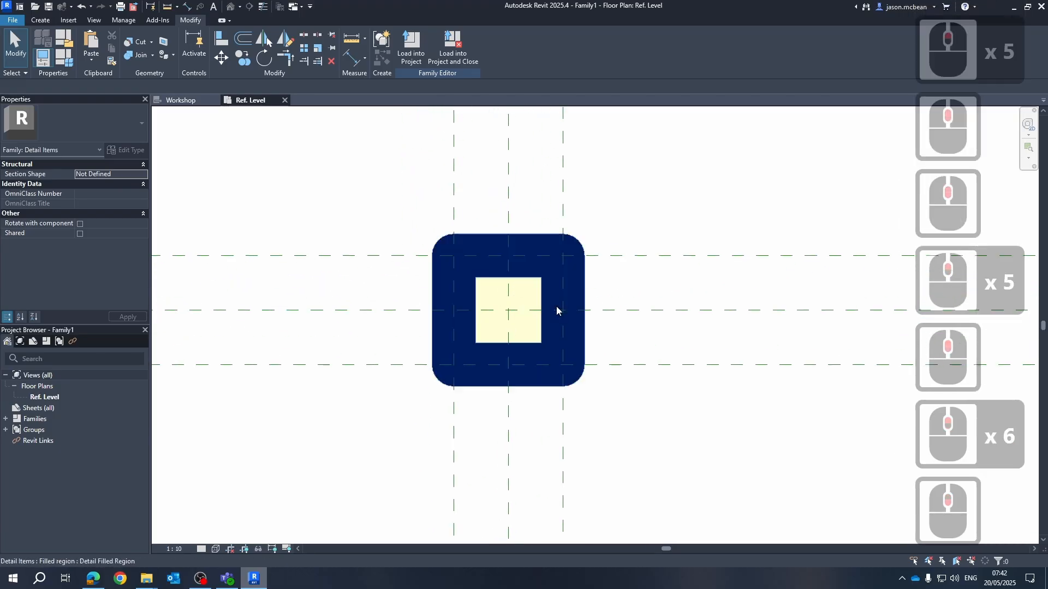
{"action": "scroll", "coordinate": [573, 312], "scroll_direction": "up", "scroll_amount": 6}
{"action": "scroll", "coordinate": [557, 280], "scroll_direction": "up", "scroll_amount": 5}
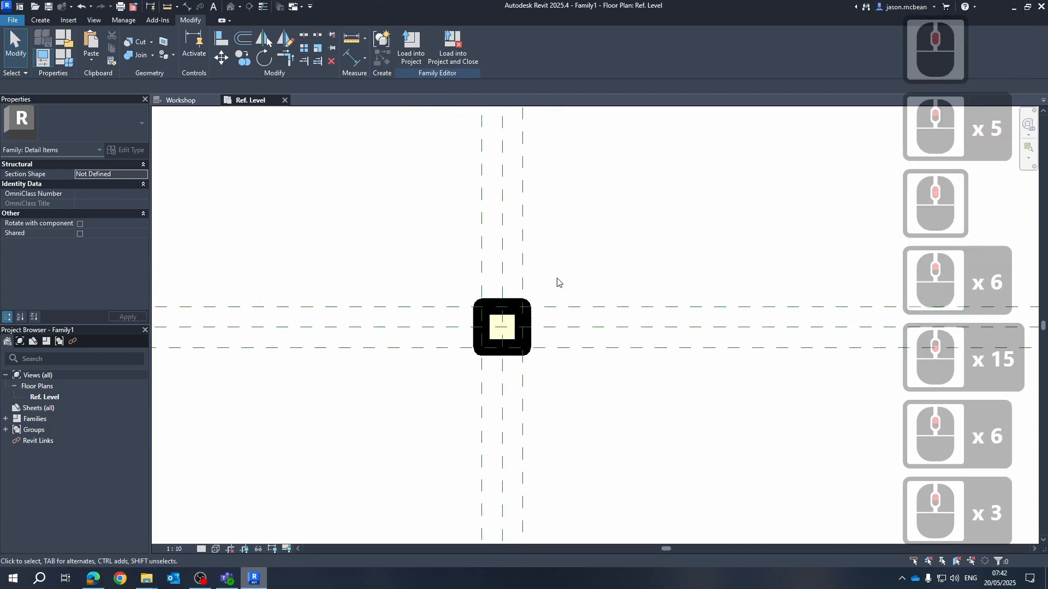
Turn on thin line display so the filled region's outline is shown without its line weight.
{"action": "left_click", "coordinate": [263, 6]}
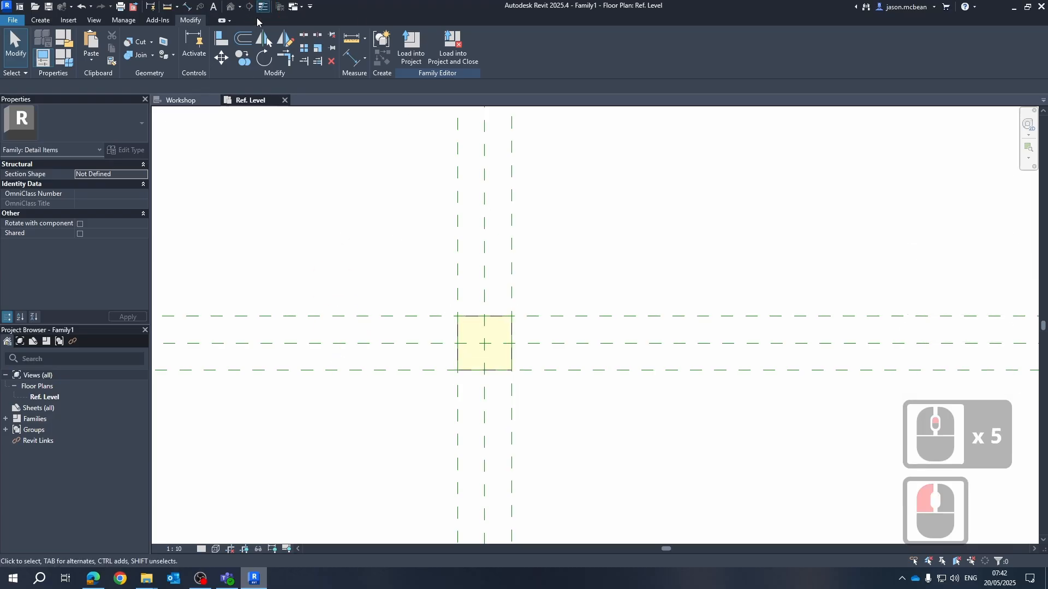
{"action": "scroll", "coordinate": [479, 371], "scroll_direction": "up", "scroll_amount": 6}
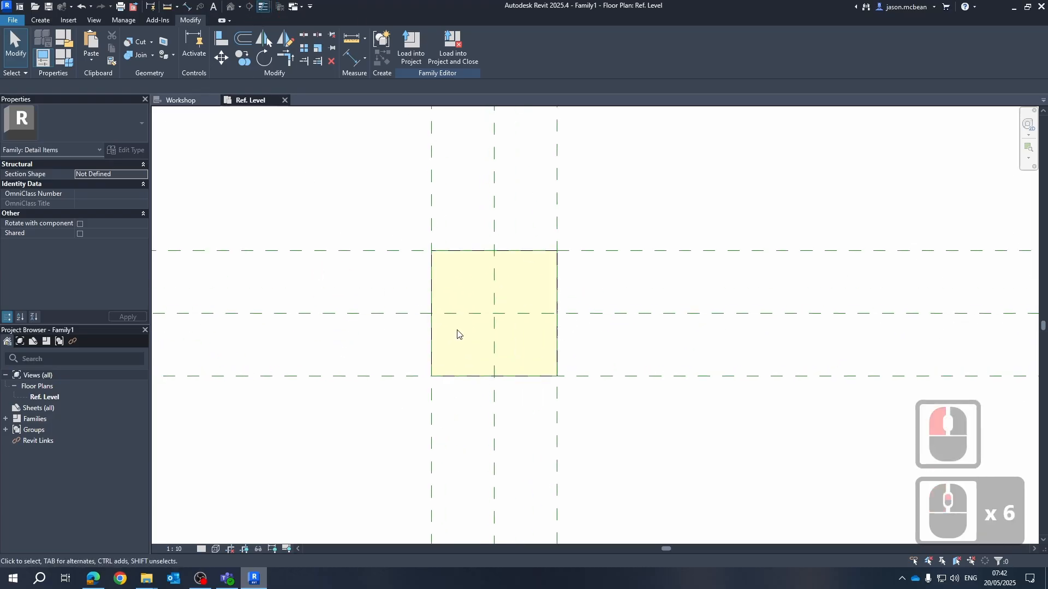
{"action": "middle_click_drag", "start_coordinate": [312, 223], "coordinate": [290, 191]}
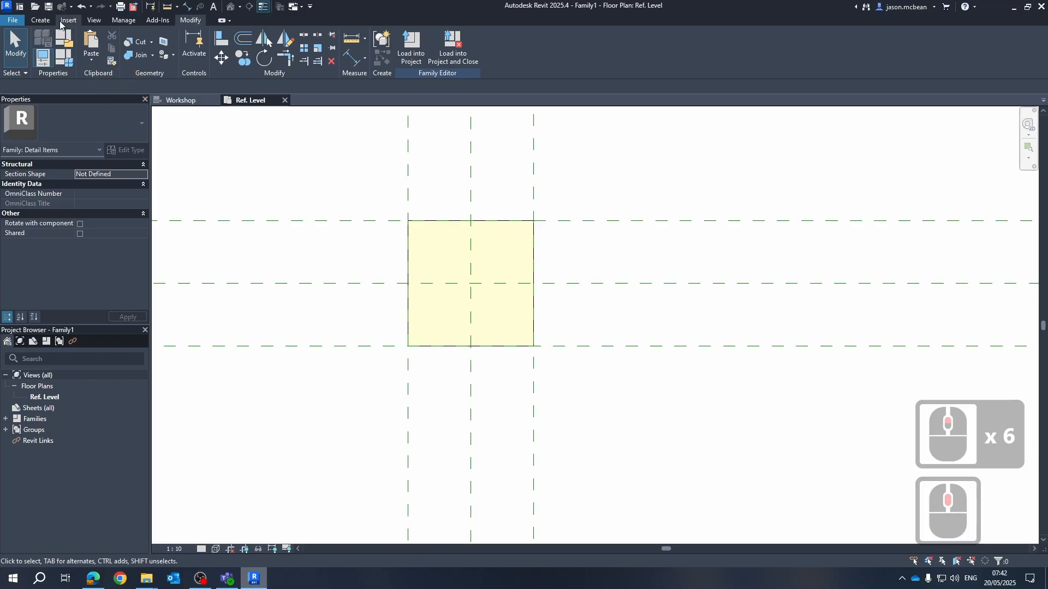
Draw a diagonal line across the timber filled region from its upper-left corner to its lower-right corner.
{"action": "left_click", "coordinate": [41, 20]}
{"action": "left_click", "coordinate": [602, 379]}
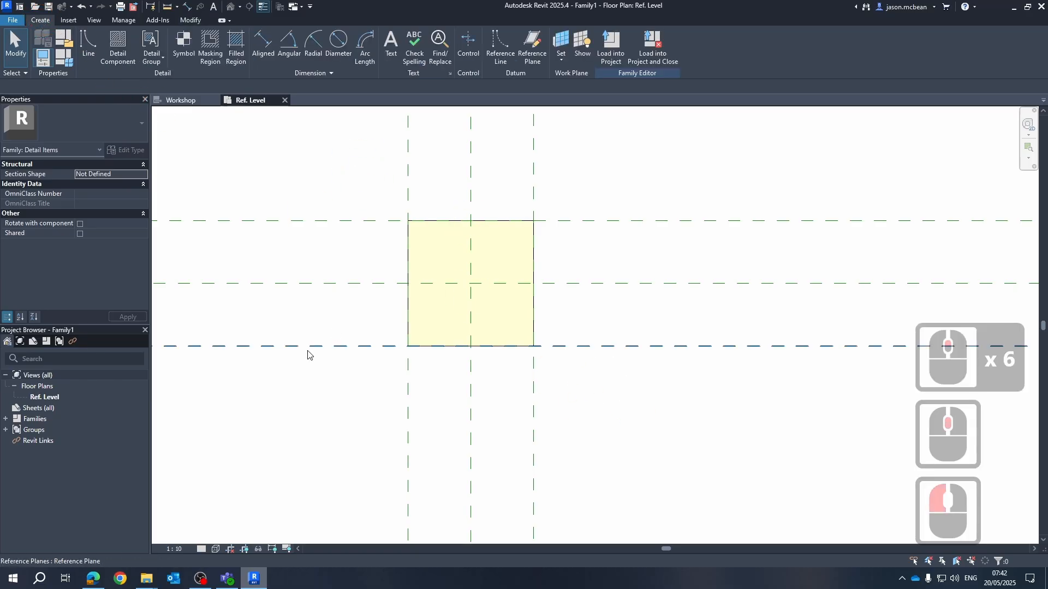
{"action": "left_click", "coordinate": [87, 41]}
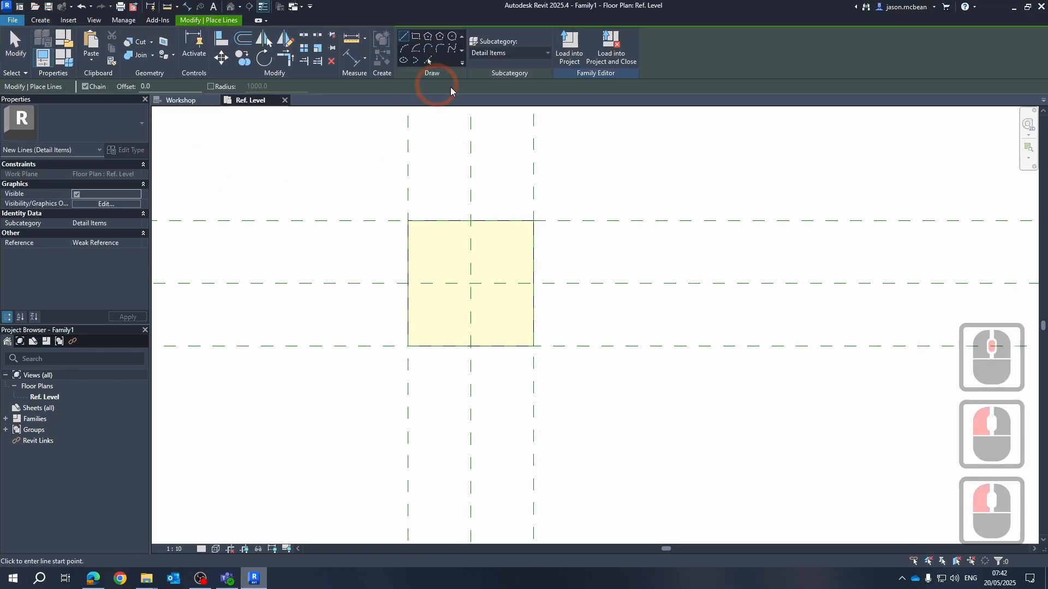
{"action": "left_click", "coordinate": [508, 54]}
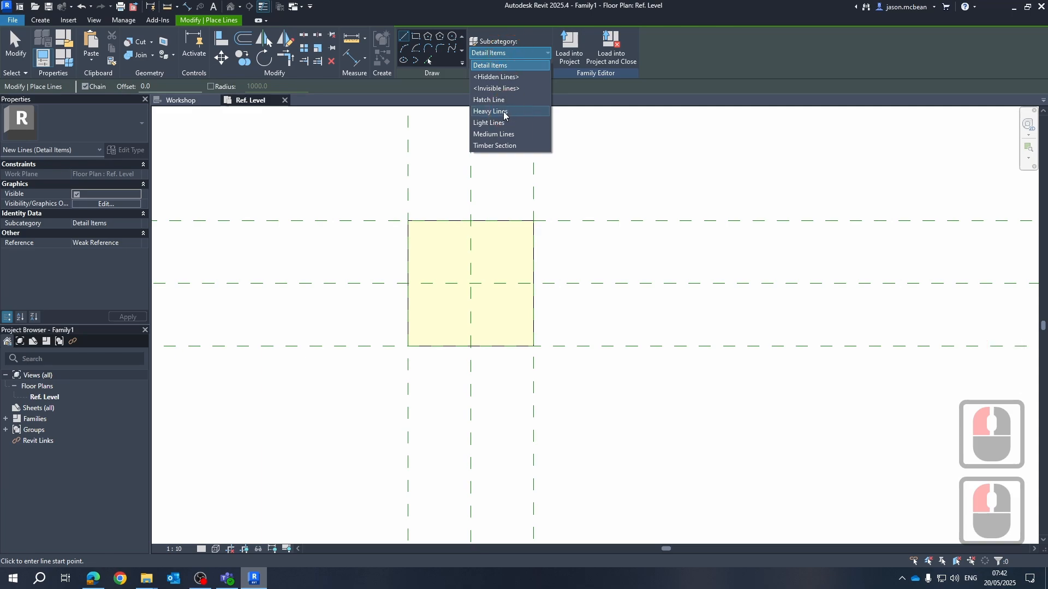
{"action": "left_click", "coordinate": [497, 94]}
{"action": "left_click", "coordinate": [408, 221]}
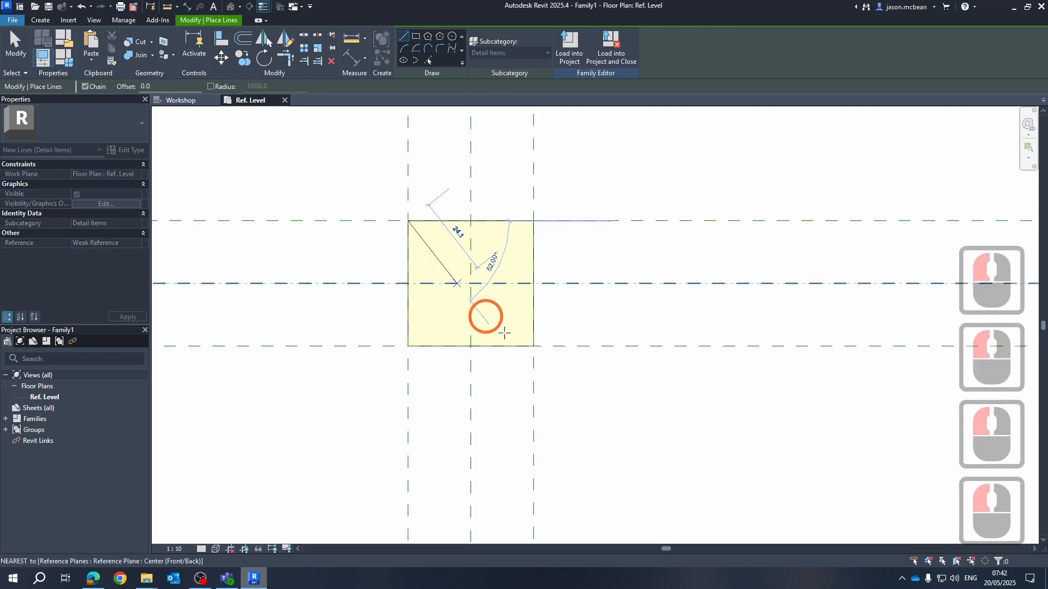
{"action": "left_click", "coordinate": [536, 349]}
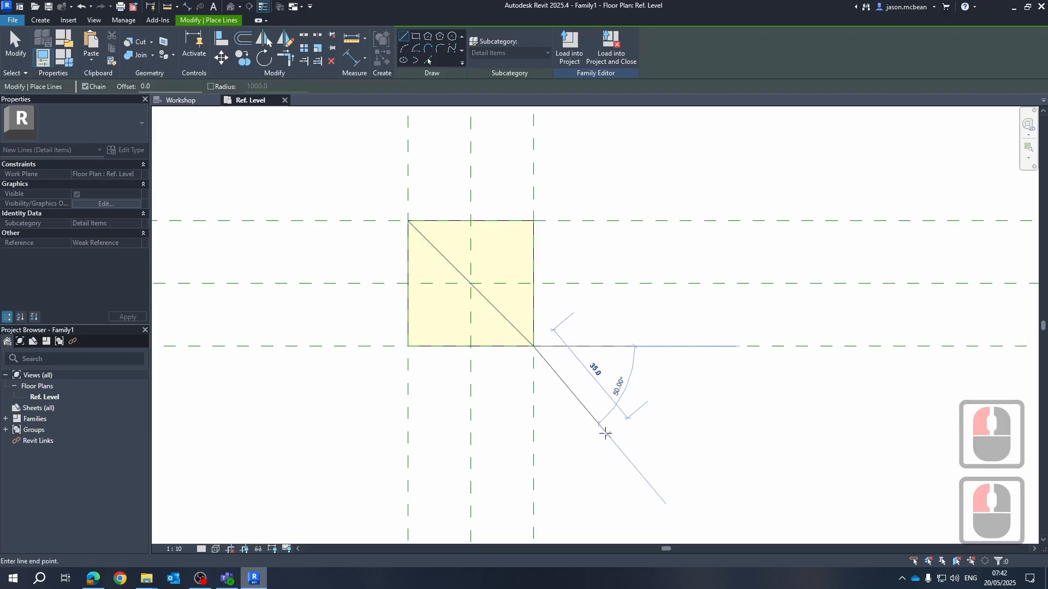
{"action": "key", "text": "Escape"}
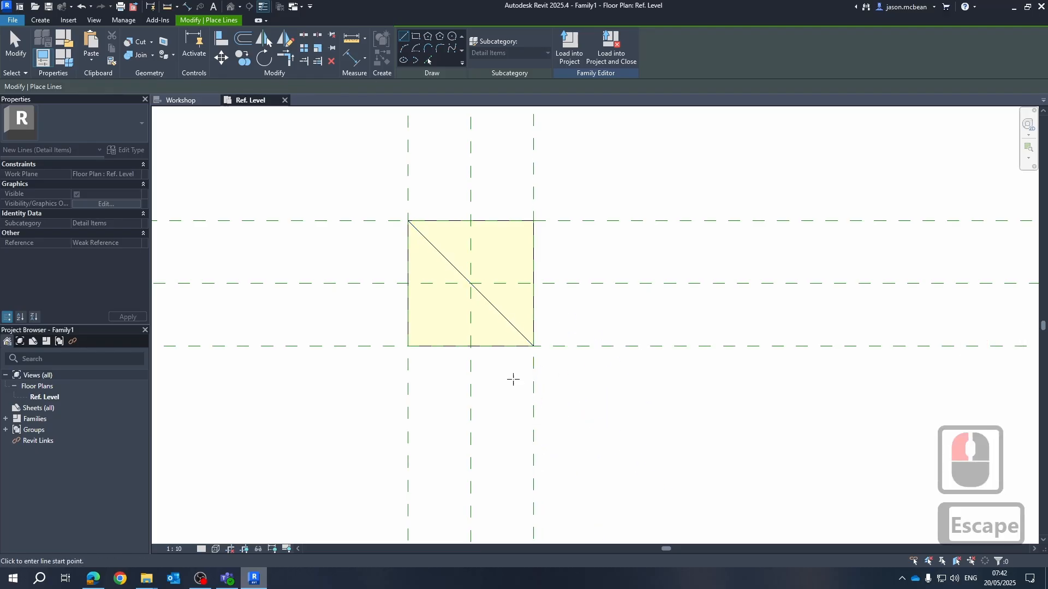
Draw the second diagonal between the filled region's lower-left and upper-right corners, and end line placement.
{"action": "left_click", "coordinate": [533, 221]}
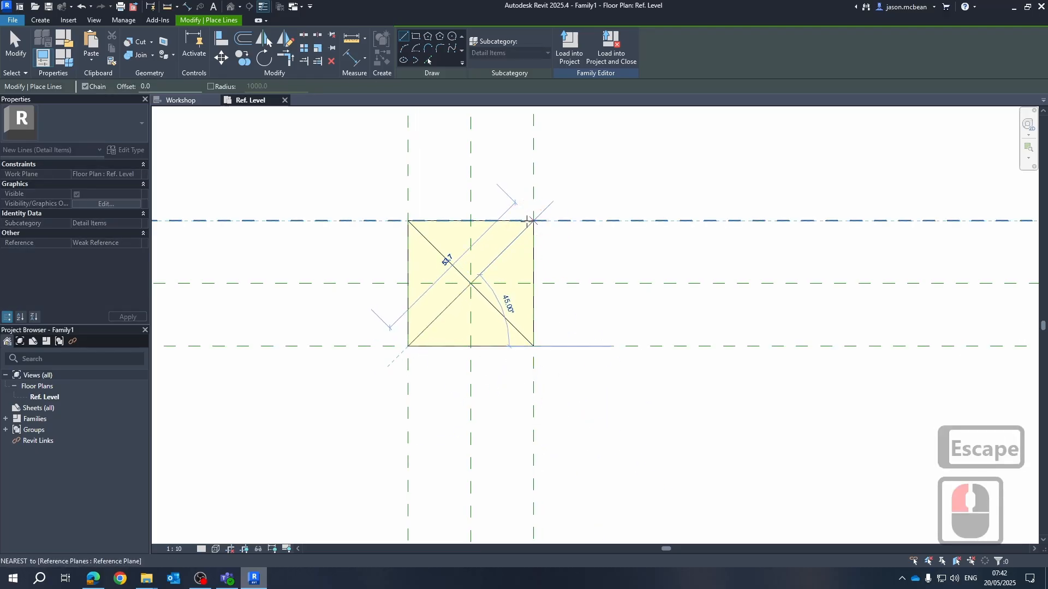
{"action": "left_click", "coordinate": [650, 276]}
{"action": "key", "text": "Escape"}
{"action": "key", "text": "Escape"}
{"action": "key", "text": "Escape"}
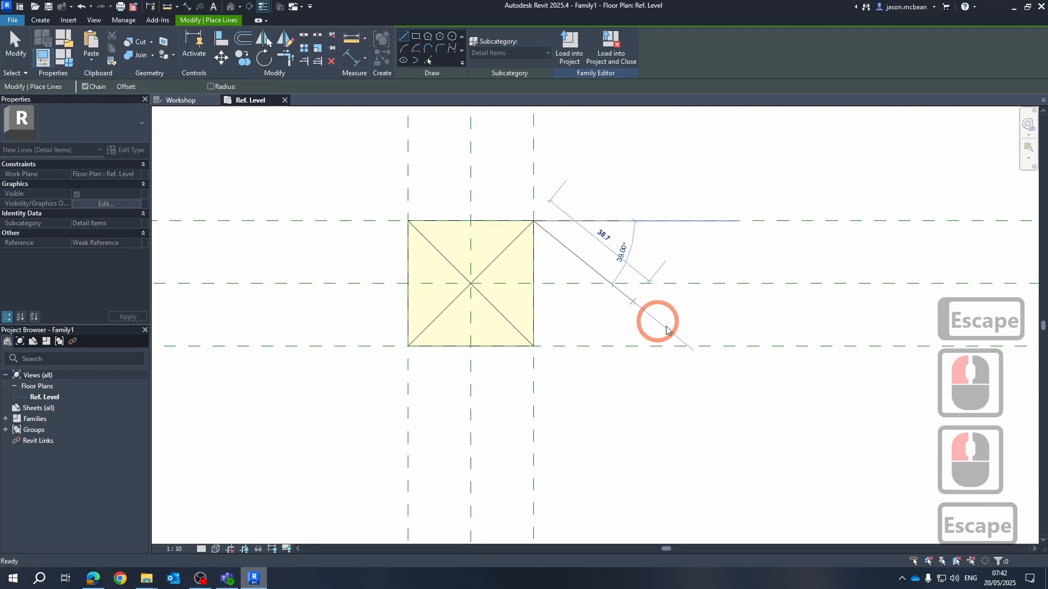
{"action": "left_click", "coordinate": [497, 256]}
{"action": "key", "text": "Escape"}
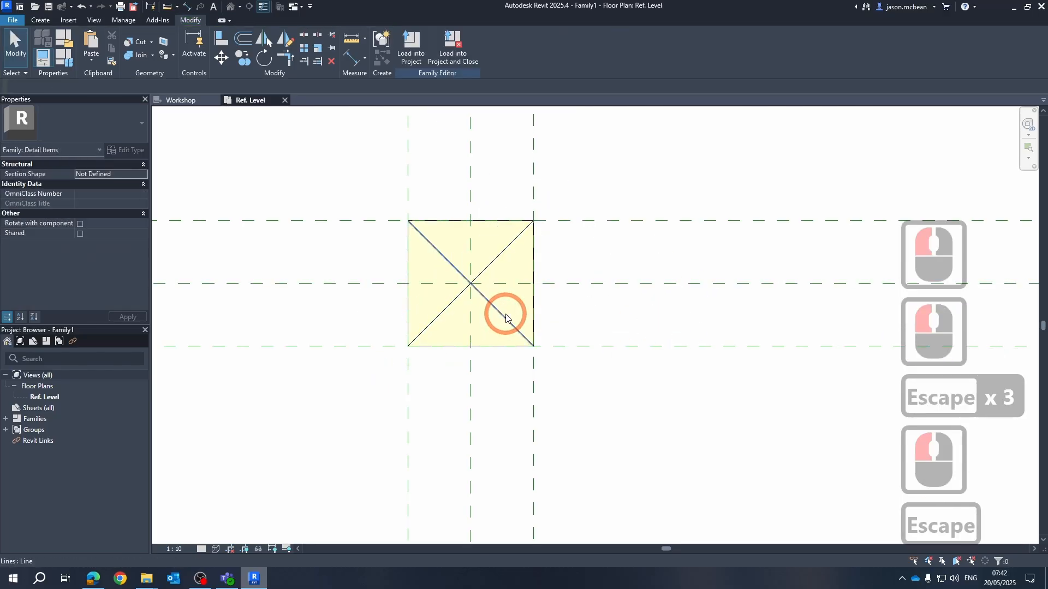
{"action": "left_click", "coordinate": [505, 318]}
{"action": "scroll", "coordinate": [566, 333], "scroll_direction": "down", "scroll_amount": 5}
{"action": "key", "text": "Escape"}
{"action": "scroll", "coordinate": [566, 265], "scroll_direction": "up", "scroll_amount": 4}
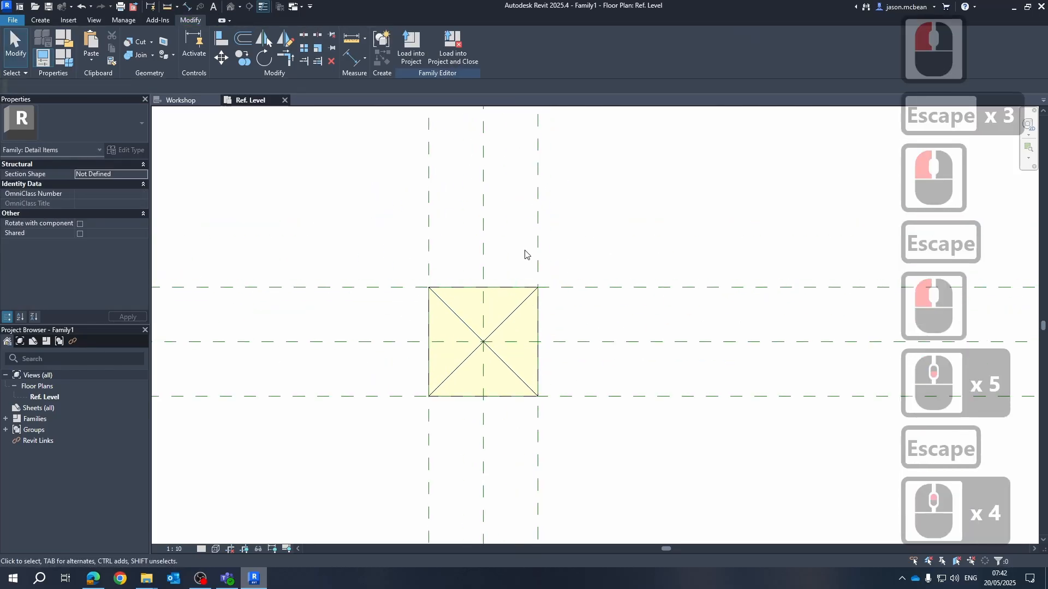
{"action": "left_click", "coordinate": [538, 257]}
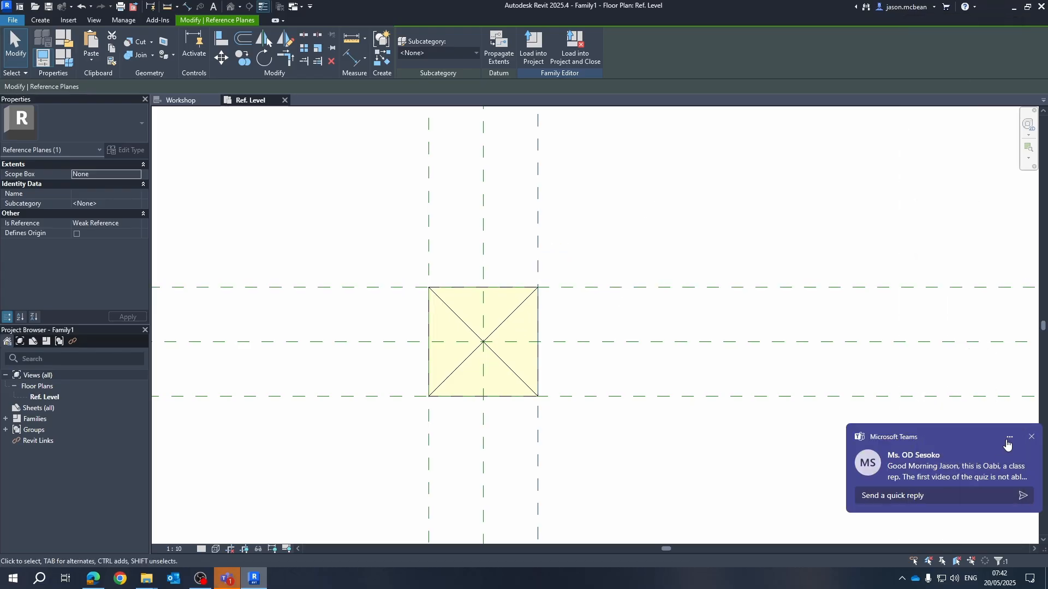
{"action": "left_click", "coordinate": [1030, 437]}
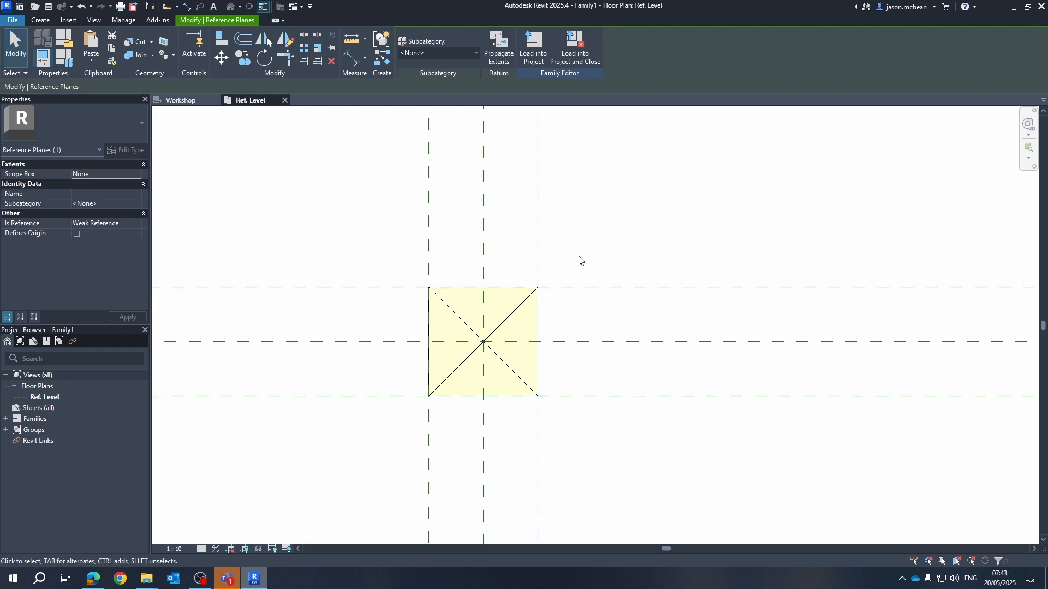
Flex the framework by moving the right vertical and upper horizontal reference planes until the section is about 50 wide and 130 high.
{"action": "scroll", "coordinate": [527, 255], "scroll_direction": "down", "scroll_amount": 7}
{"action": "left_click", "coordinate": [537, 244]}
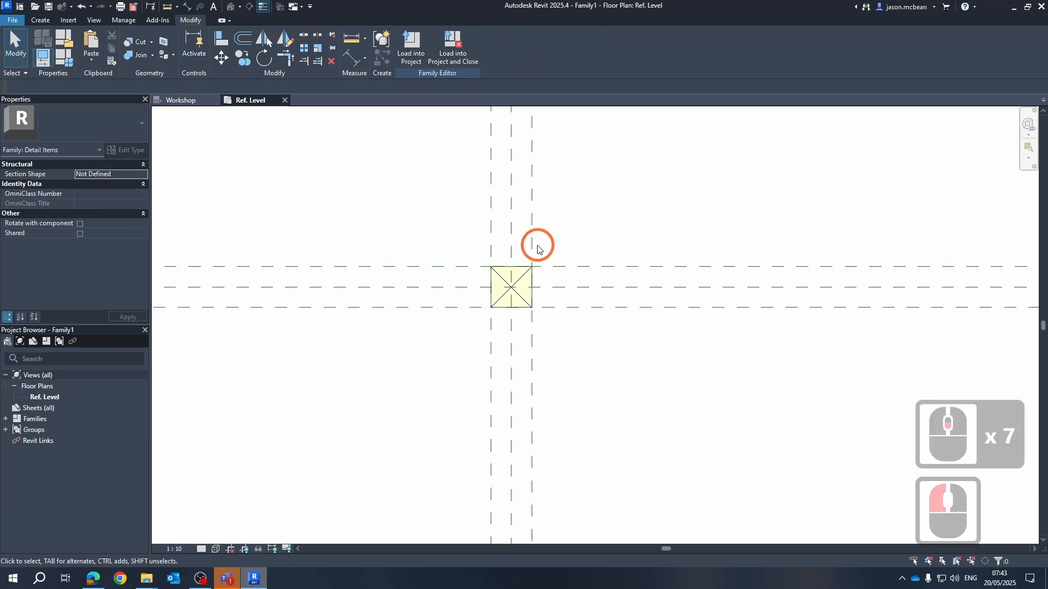
{"action": "left_click", "coordinate": [532, 245]}
{"action": "middle_click_drag", "start_coordinate": [539, 249], "coordinate": [506, 315]}
{"action": "scroll", "coordinate": [513, 312], "scroll_direction": "up", "scroll_amount": 1}
{"action": "key", "text": "Escape"}
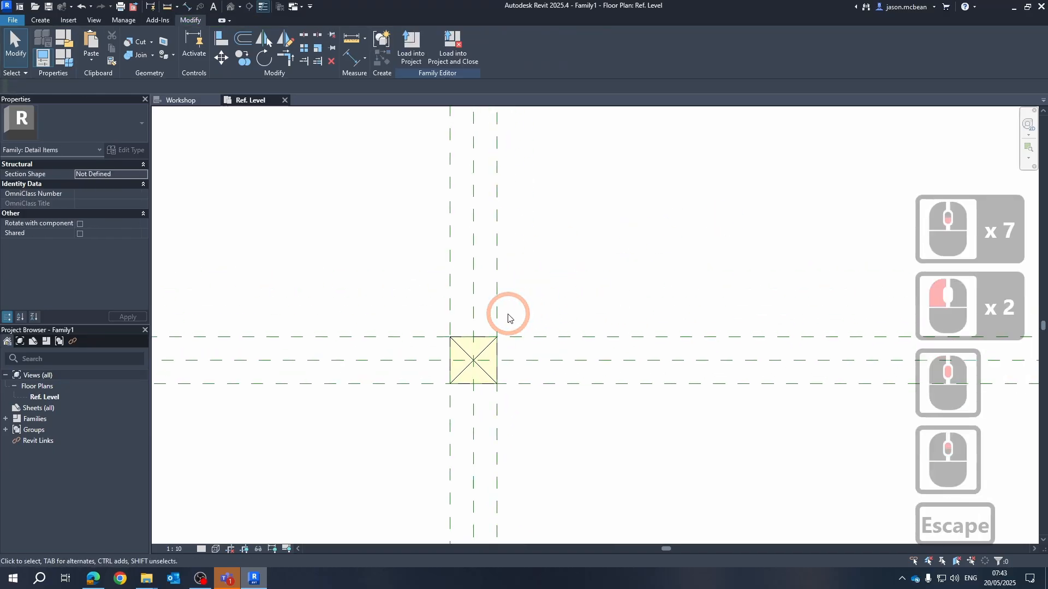
{"action": "left_click", "coordinate": [497, 314]}
{"action": "left_click_drag", "start_coordinate": [570, 311], "coordinate": [504, 312]}
{"action": "left_click", "coordinate": [562, 339]}
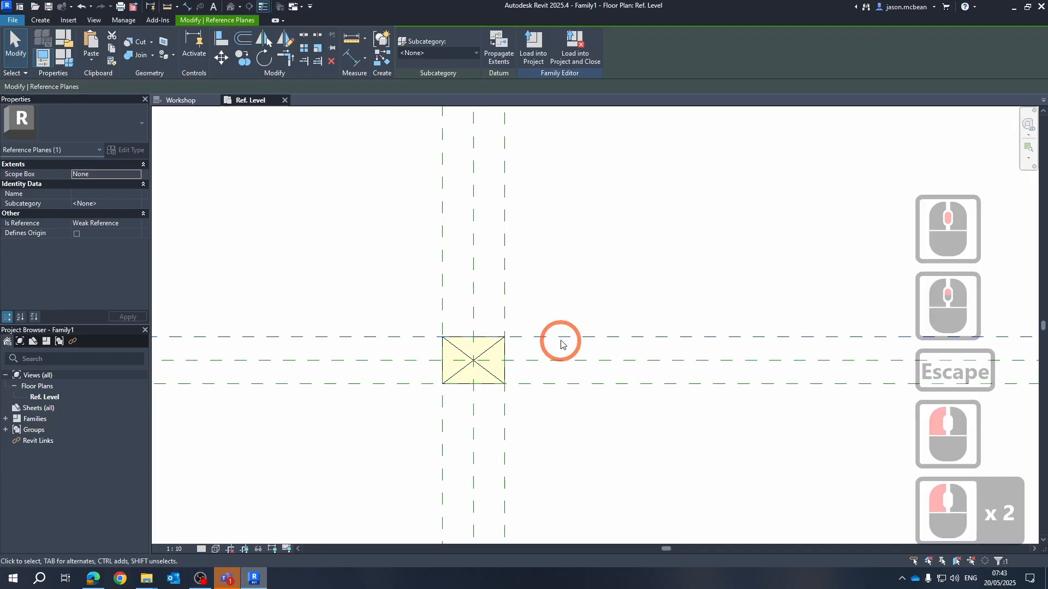
{"action": "left_click_drag", "start_coordinate": [562, 339], "coordinate": [561, 280]}
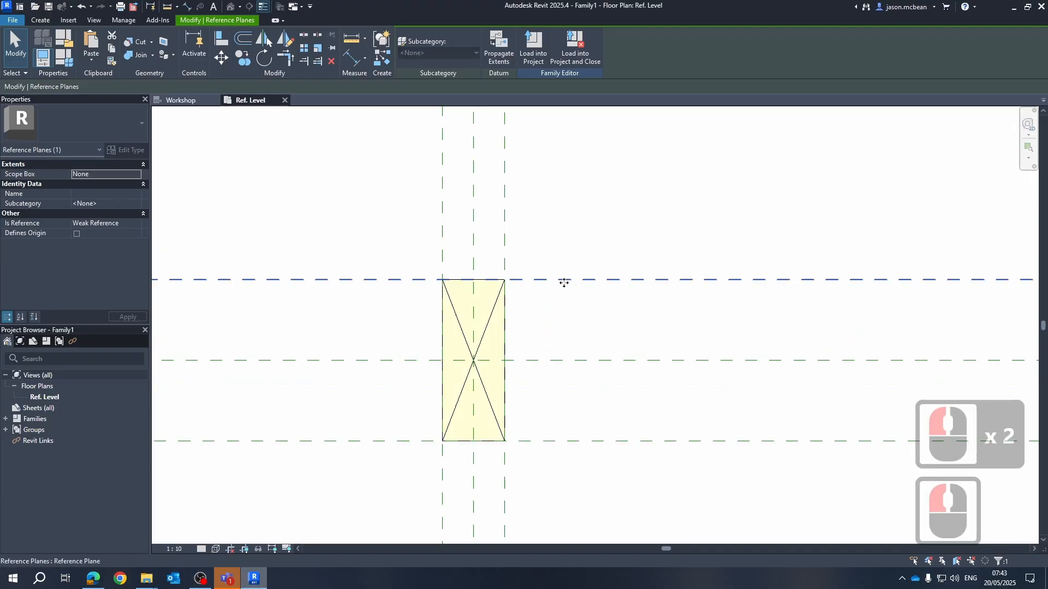
{"action": "key", "text": "Escape"}
Set both the h and w family parameters to 38 and apply the new values.
{"action": "left_click", "coordinate": [70, 62]}
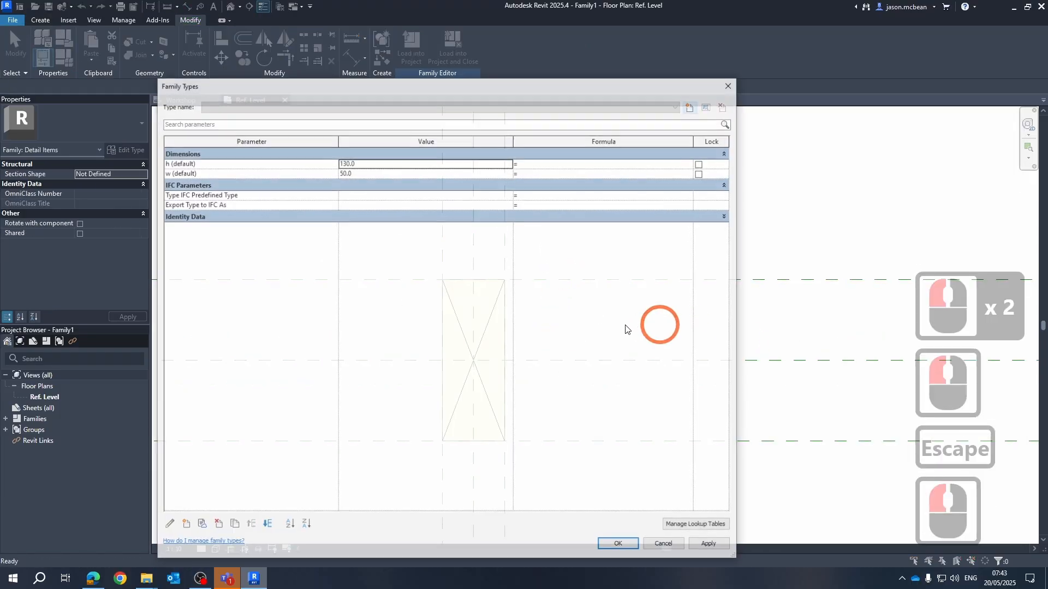
{"action": "left_click", "coordinate": [398, 166]}
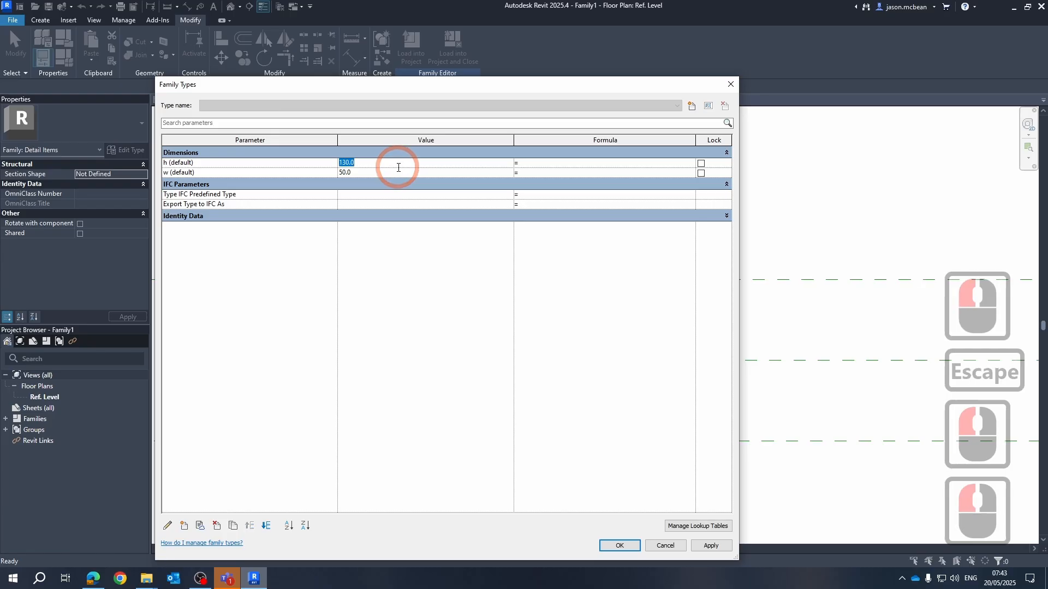
{"action": "type", "text": "38"}
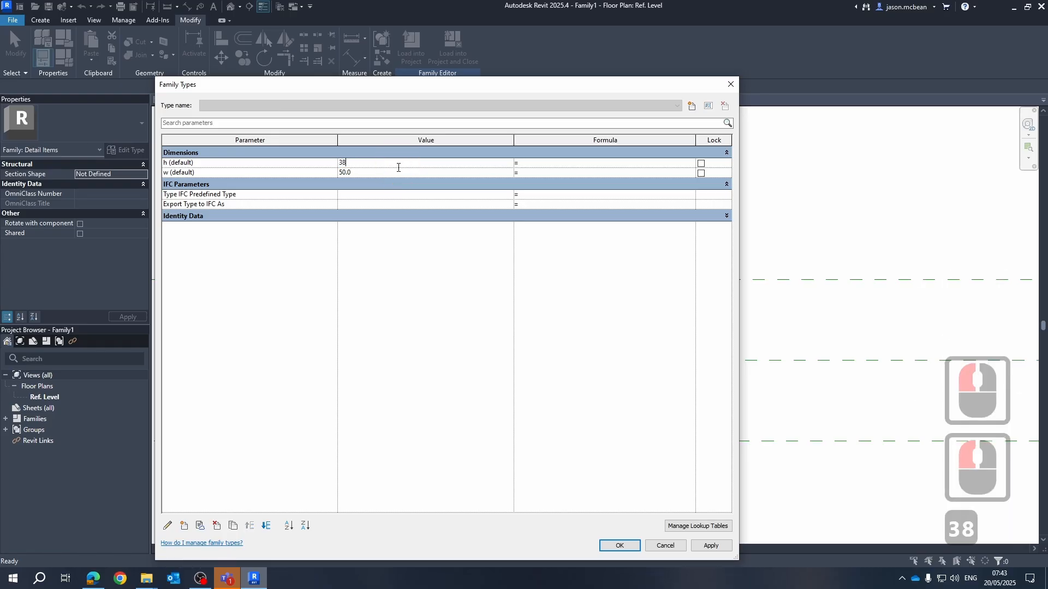
{"action": "left_click", "coordinate": [399, 172]}
{"action": "type", "text": "38"}
{"action": "key", "text": "Return"}
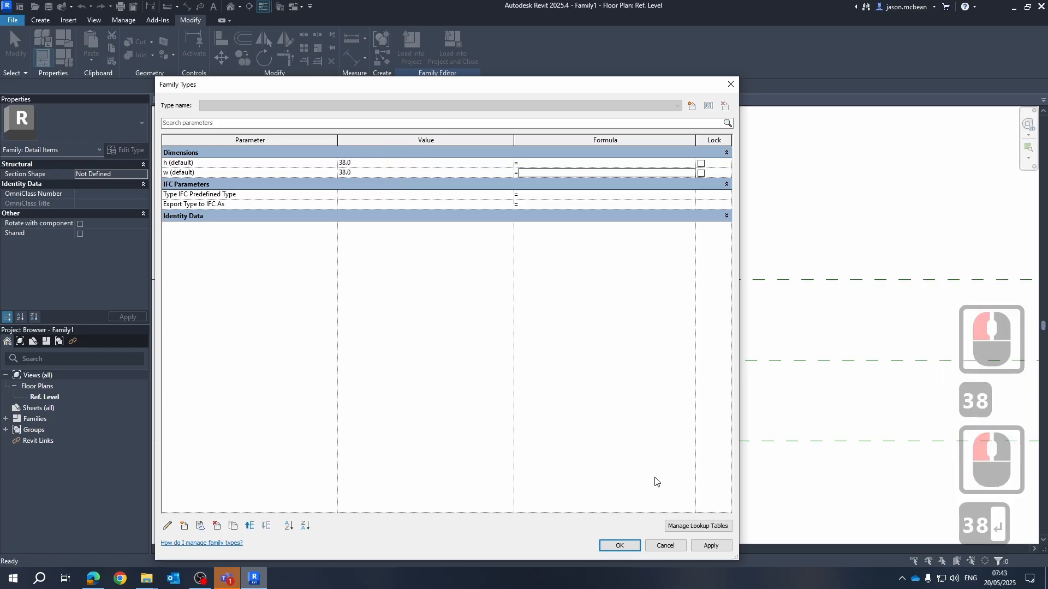
{"action": "left_click", "coordinate": [710, 546]}
{"action": "left_click", "coordinate": [617, 545]}
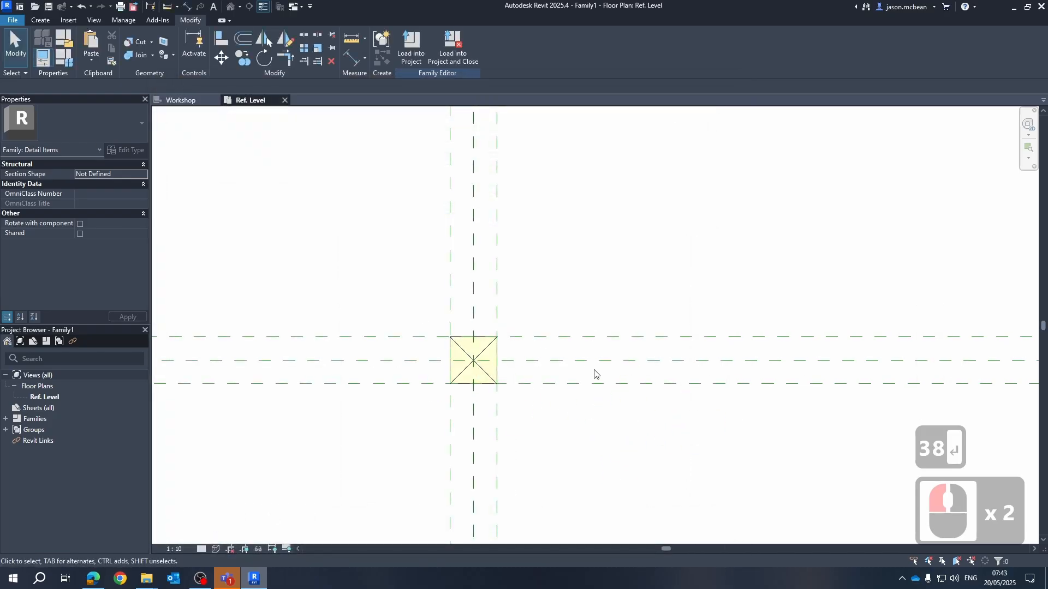
Turn off thin line display so the timber section is shown with its real line weights.
{"action": "scroll", "coordinate": [597, 367], "scroll_direction": "up", "scroll_amount": 6}
{"action": "scroll", "coordinate": [603, 366], "scroll_direction": "down", "scroll_amount": 8}
{"action": "key", "text": "Escape"}
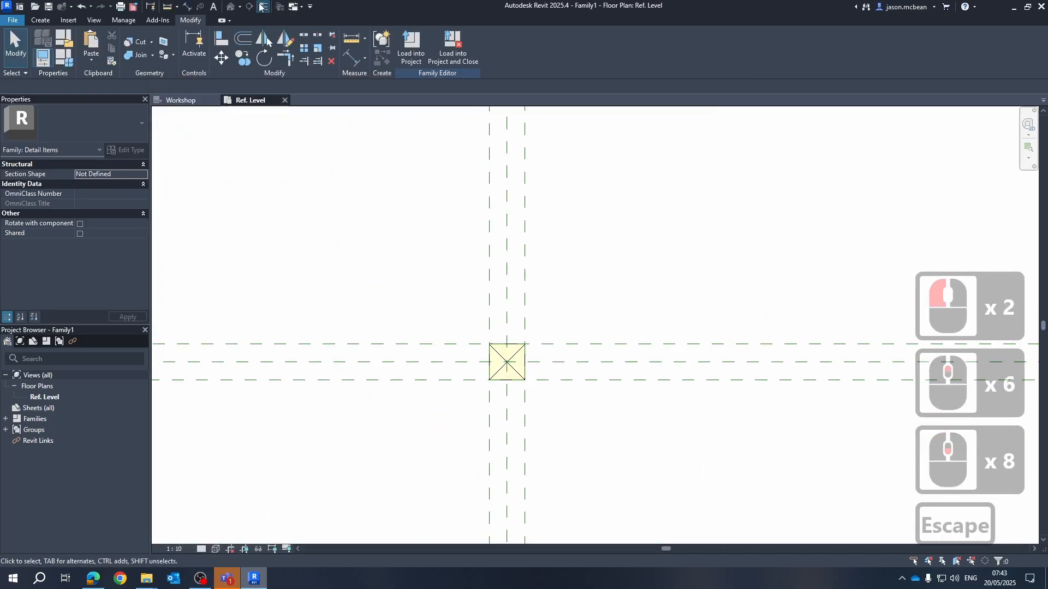
{"action": "left_click", "coordinate": [573, 426]}
{"action": "scroll", "coordinate": [451, 339], "scroll_direction": "up", "scroll_amount": 9}
{"action": "key", "text": "Escape"}
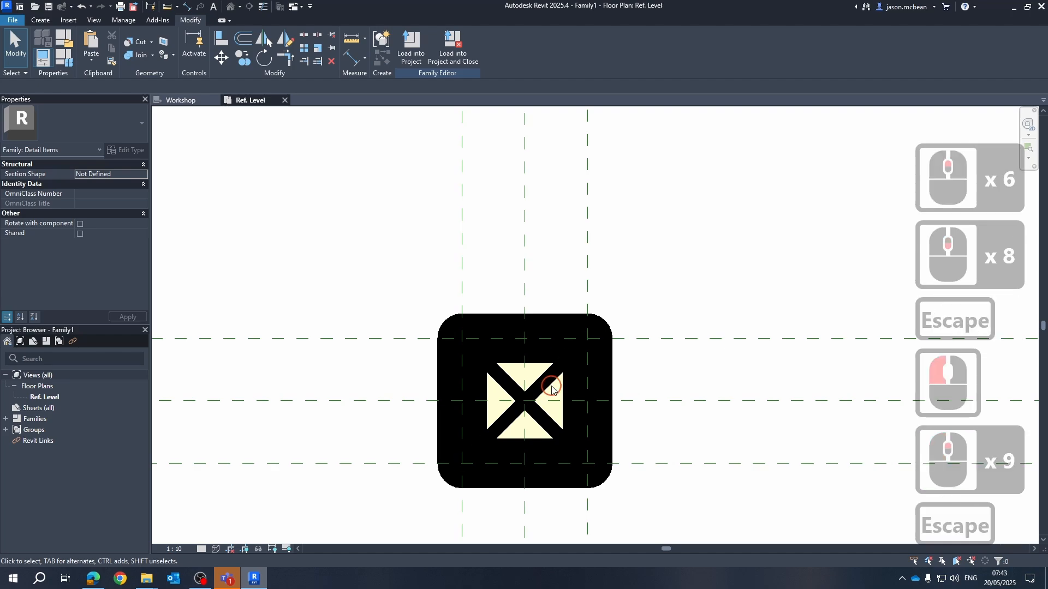
Assign both diagonal lines of the timber section to the Hatch Line subcategory.
{"action": "left_click", "coordinate": [551, 386]}
{"action": "key", "text": "Escape"}
{"action": "left_click", "coordinate": [546, 384]}
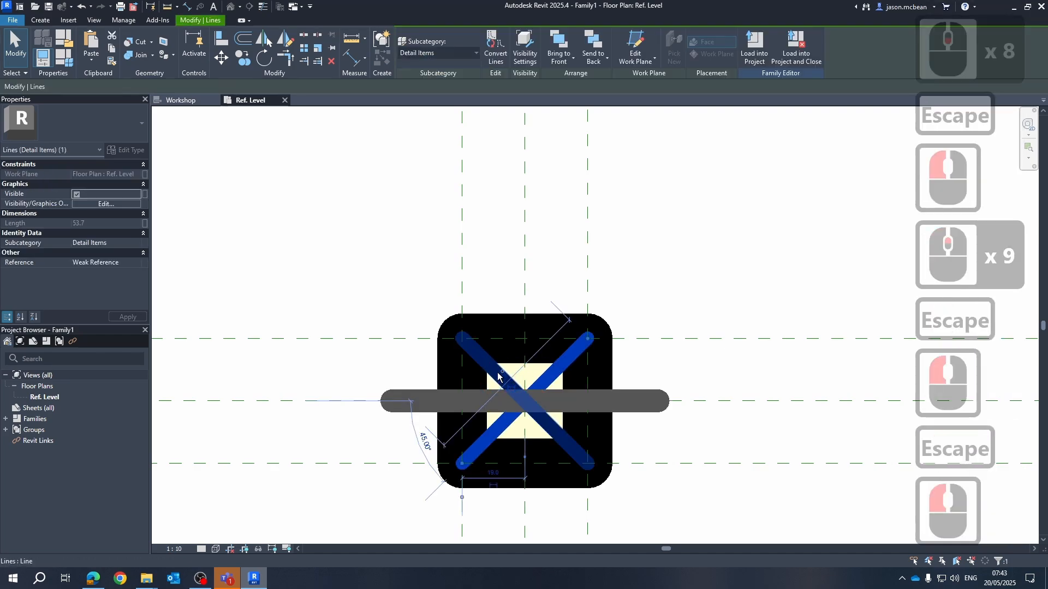
{"action": "left_click", "coordinate": [497, 376], "text": "ctrl"}
{"action": "left_click", "coordinate": [469, 53]}
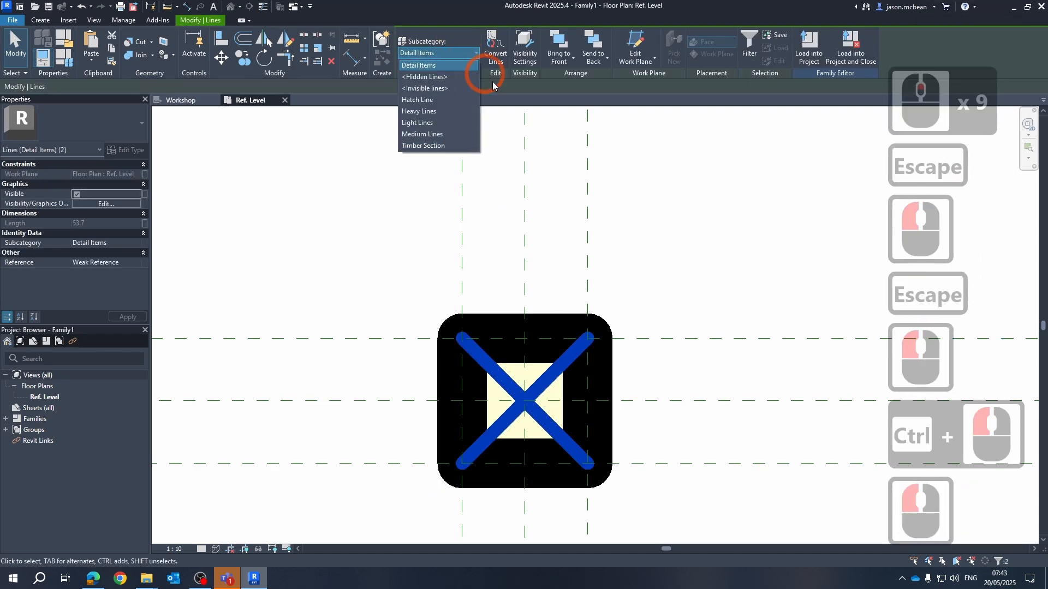
{"action": "left_click", "coordinate": [419, 100]}
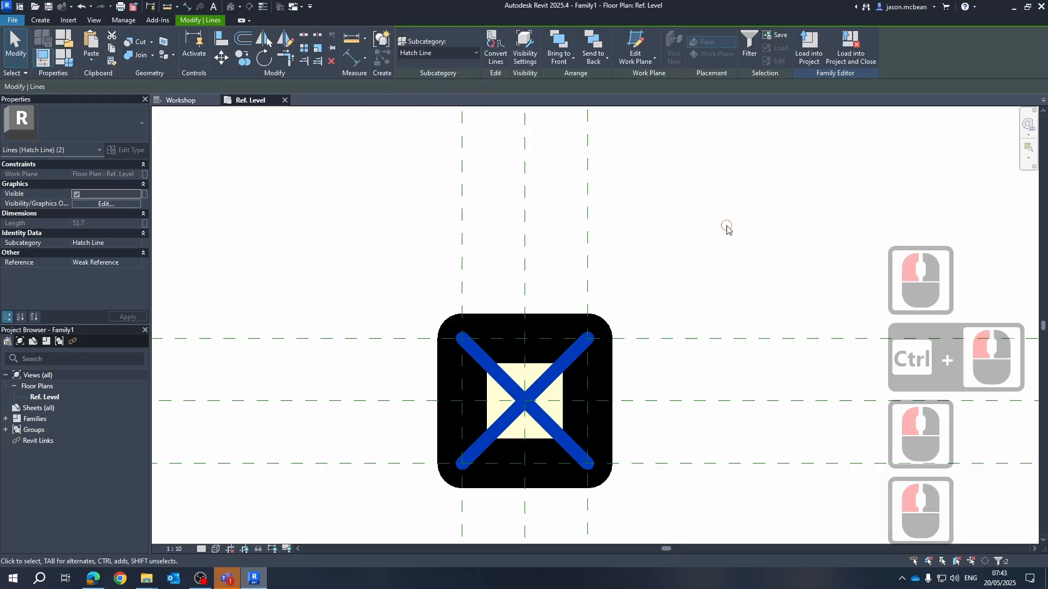
{"action": "left_click", "coordinate": [727, 228]}
{"action": "key", "text": "Escape"}
{"action": "key", "text": "Escape"}
{"action": "scroll", "coordinate": [500, 398], "scroll_direction": "down", "scroll_amount": 9}
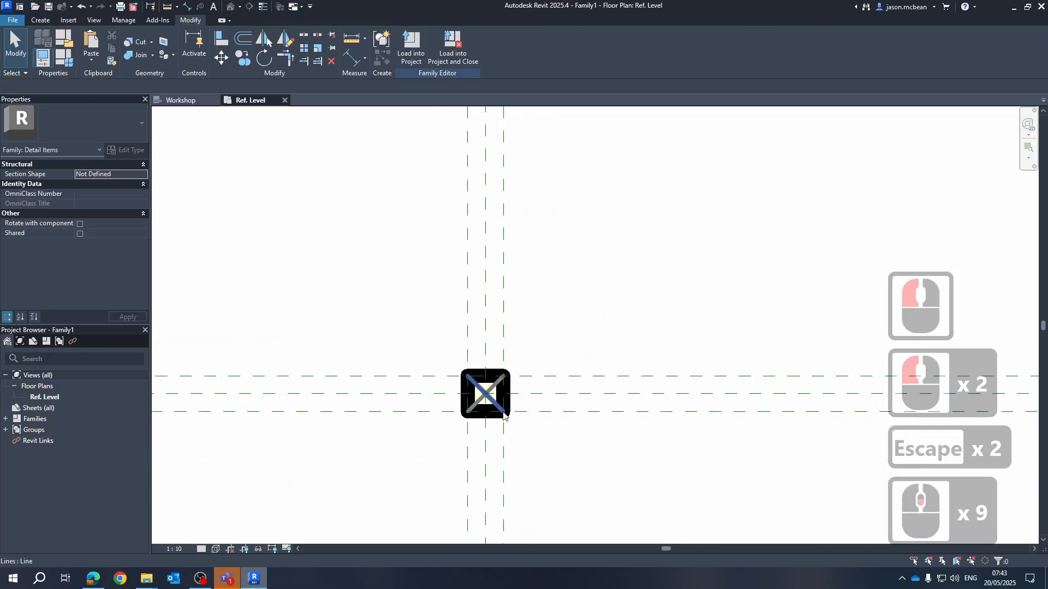
{"action": "scroll", "coordinate": [503, 414], "scroll_direction": "up", "scroll_amount": 5}
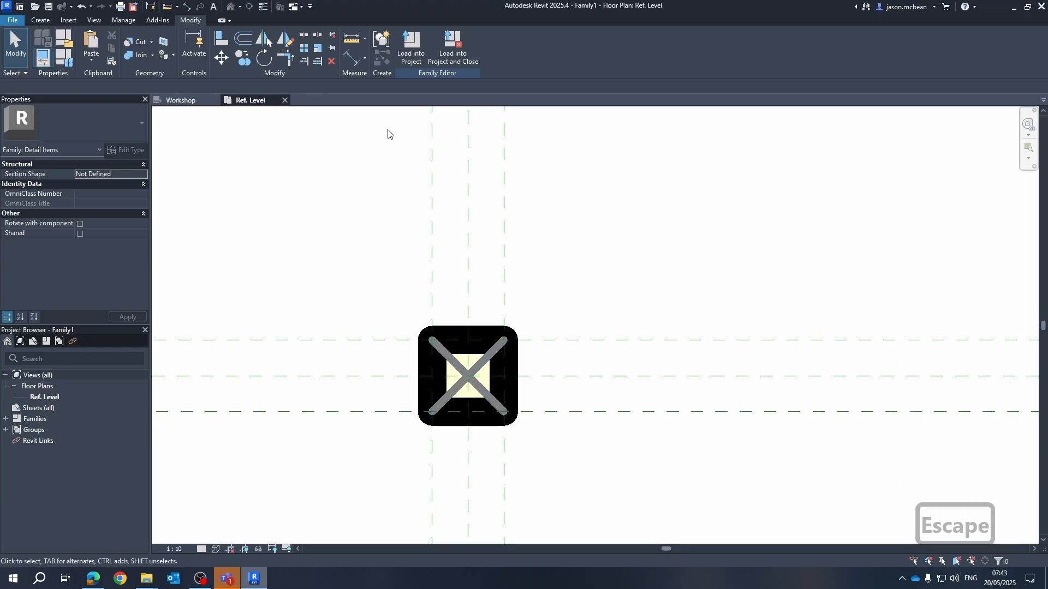
Save the family as Timber Section.rfa in the Workshop 2 folder, replacing the existing file.
{"action": "left_click", "coordinate": [13, 21]}
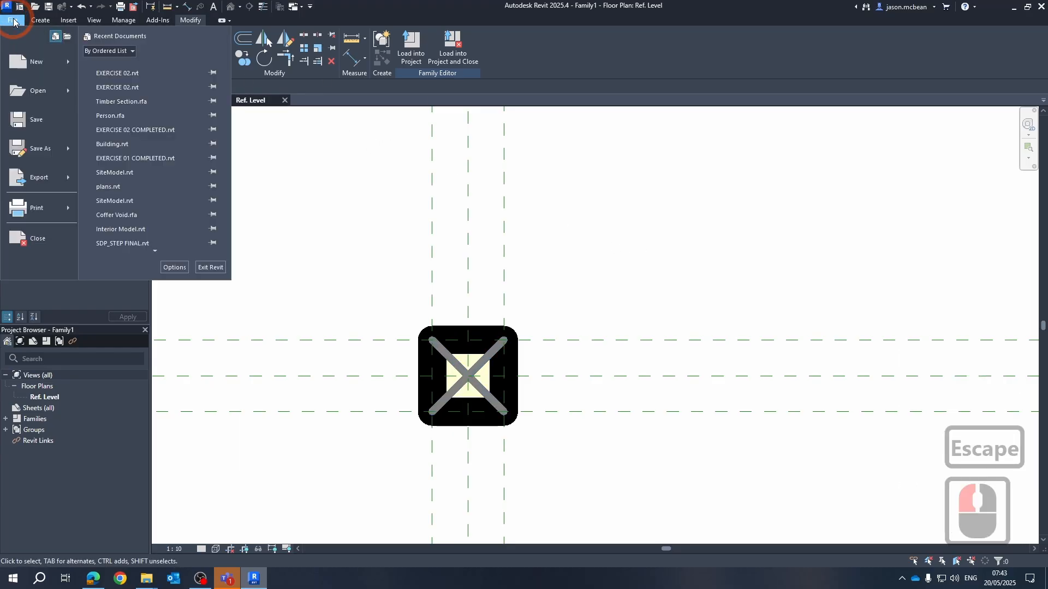
{"action": "left_click", "coordinate": [60, 148]}
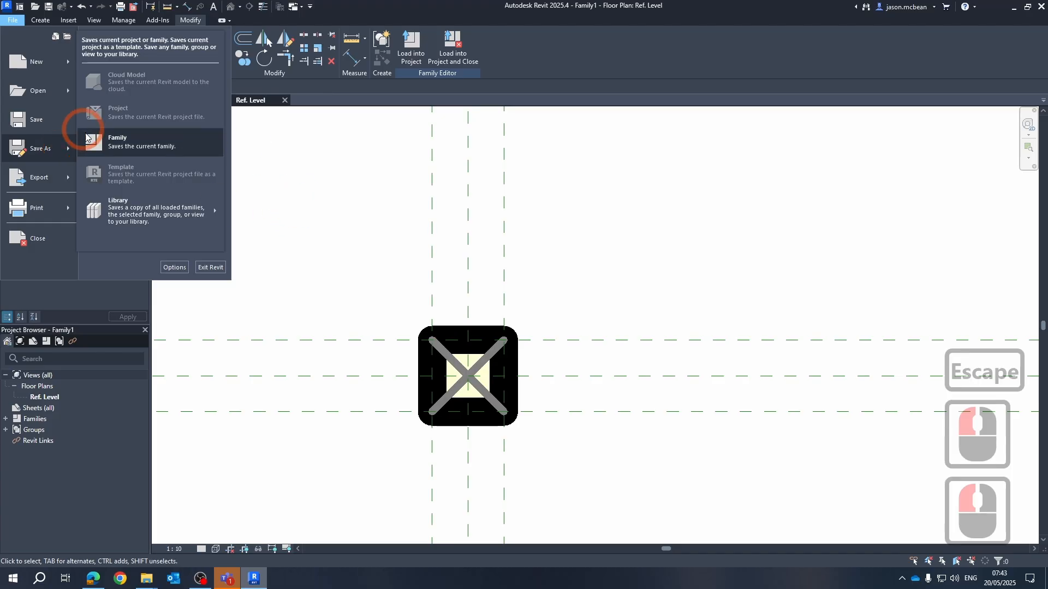
{"action": "left_click", "coordinate": [356, 225]}
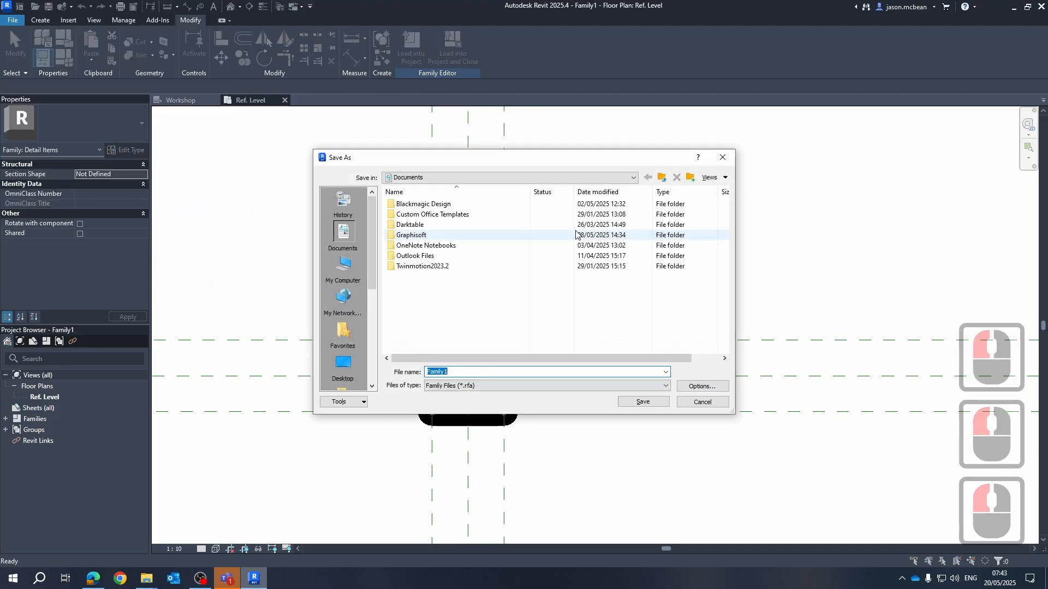
{"action": "left_click", "coordinate": [353, 360]}
{"action": "double_click", "coordinate": [414, 276]}
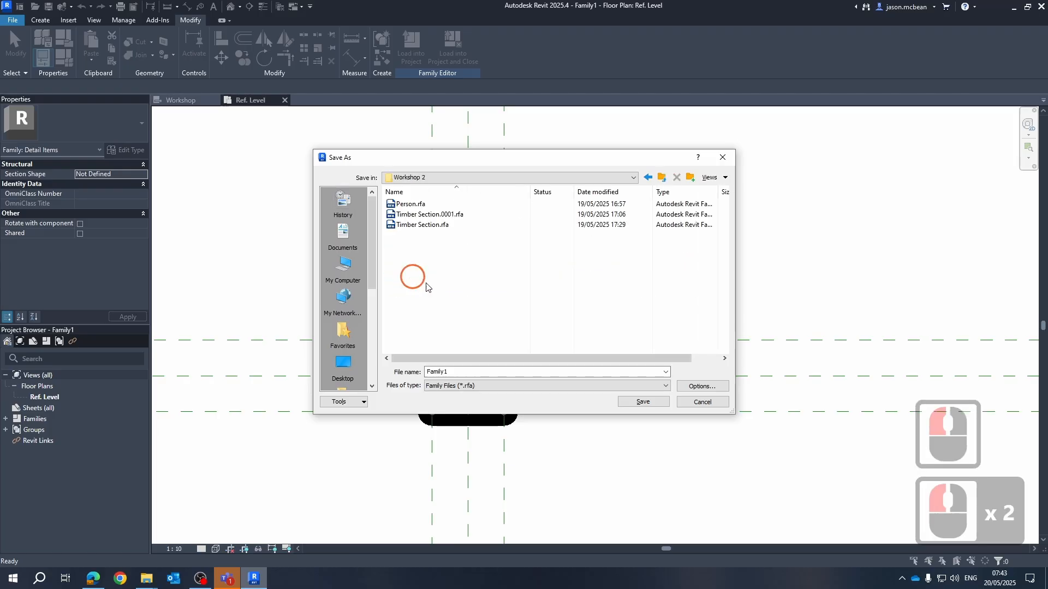
{"action": "left_click", "coordinate": [417, 226]}
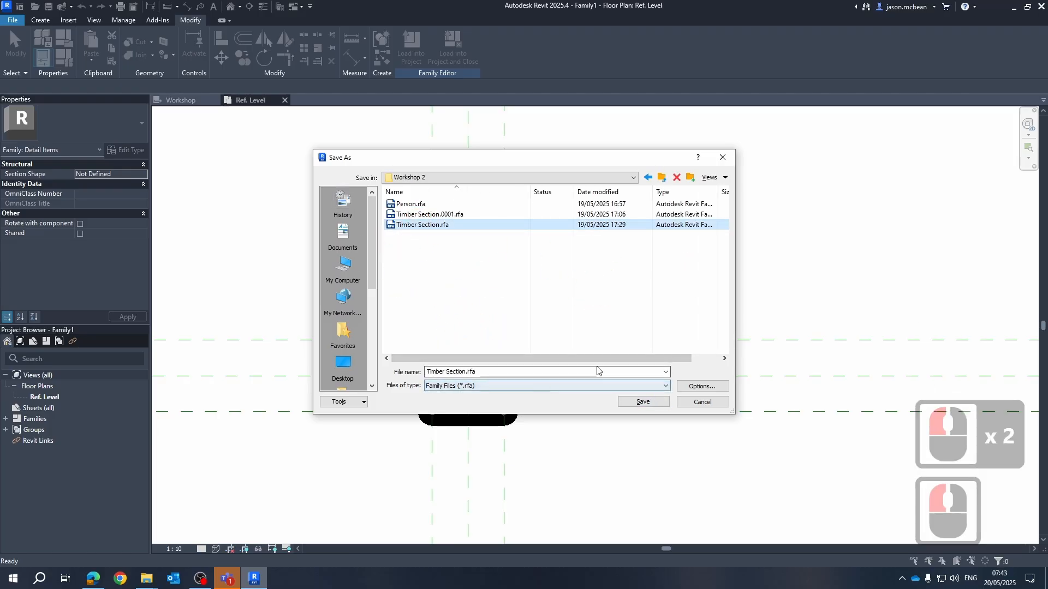
{"action": "left_click", "coordinate": [649, 404]}
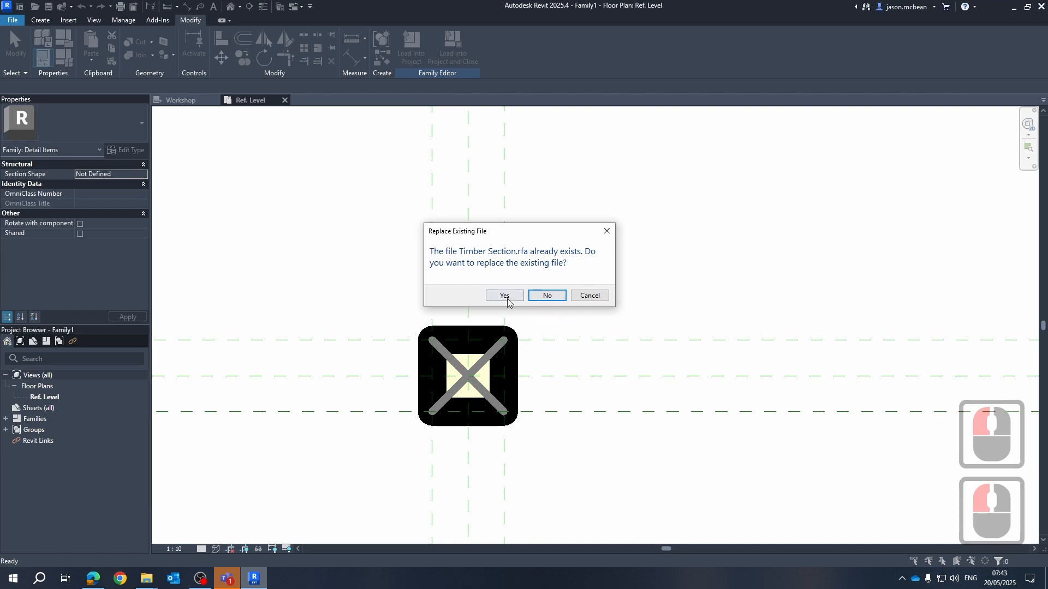
{"action": "left_click", "coordinate": [506, 298]}
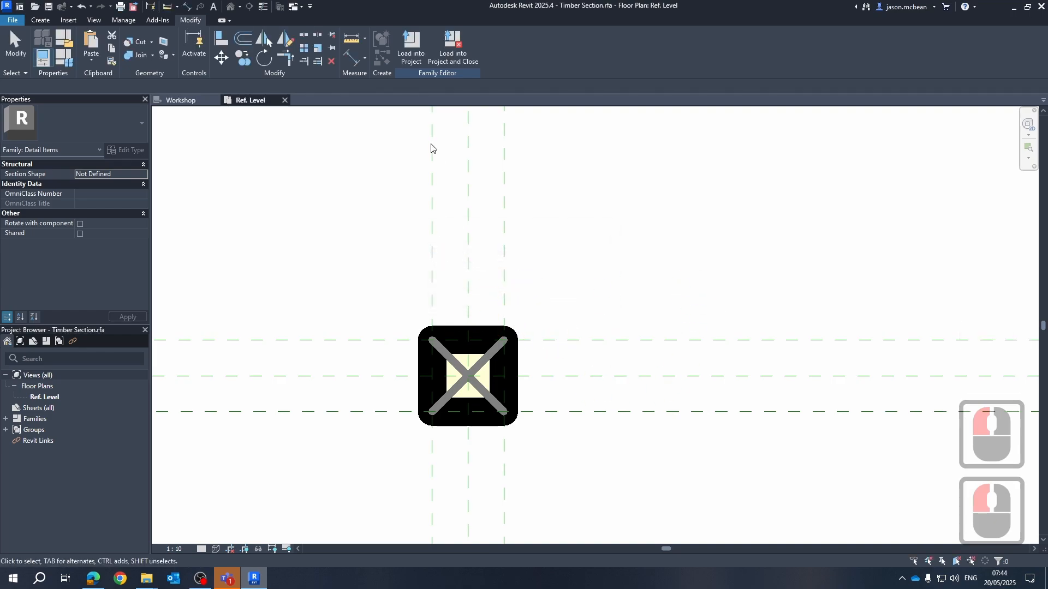
Load the timber section family into the EXERCISE 02 project, close the family, and place an instance at the crosshair above the 38 X 38mm label.
{"action": "left_click", "coordinate": [460, 41]}
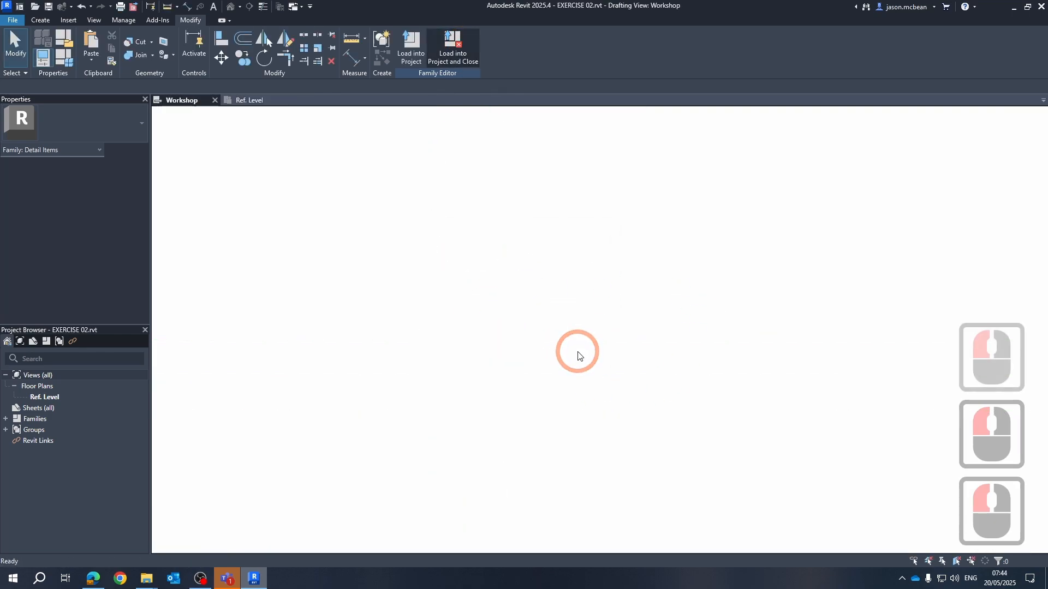
{"action": "scroll", "coordinate": [545, 305], "scroll_direction": "down", "scroll_amount": 3}
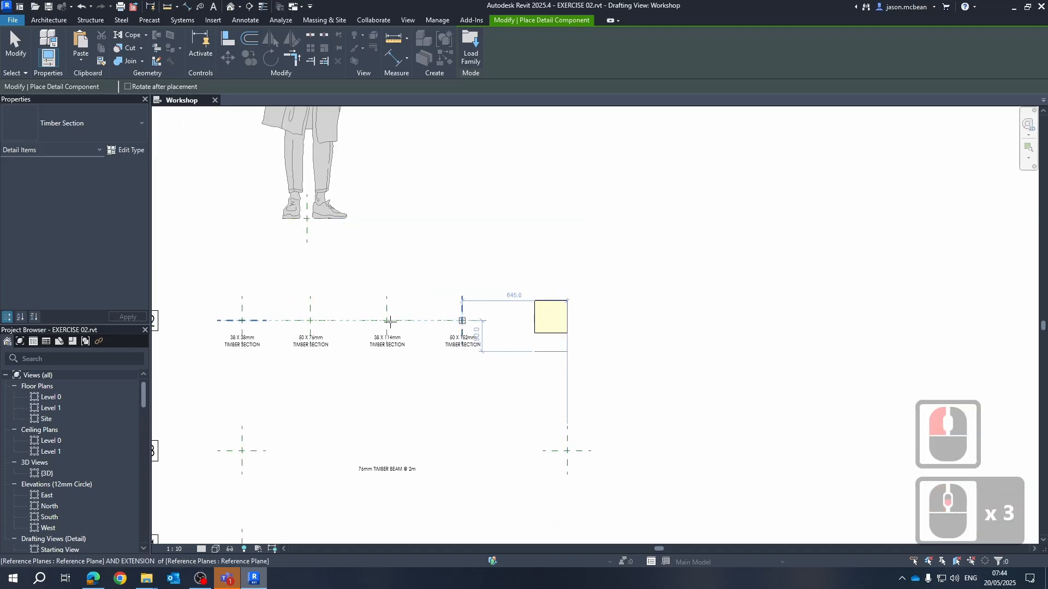
{"action": "scroll", "coordinate": [212, 301], "scroll_direction": "up", "scroll_amount": 7}
{"action": "scroll", "coordinate": [212, 301], "scroll_direction": "up", "scroll_amount": 8}
{"action": "left_click", "coordinate": [331, 333]}
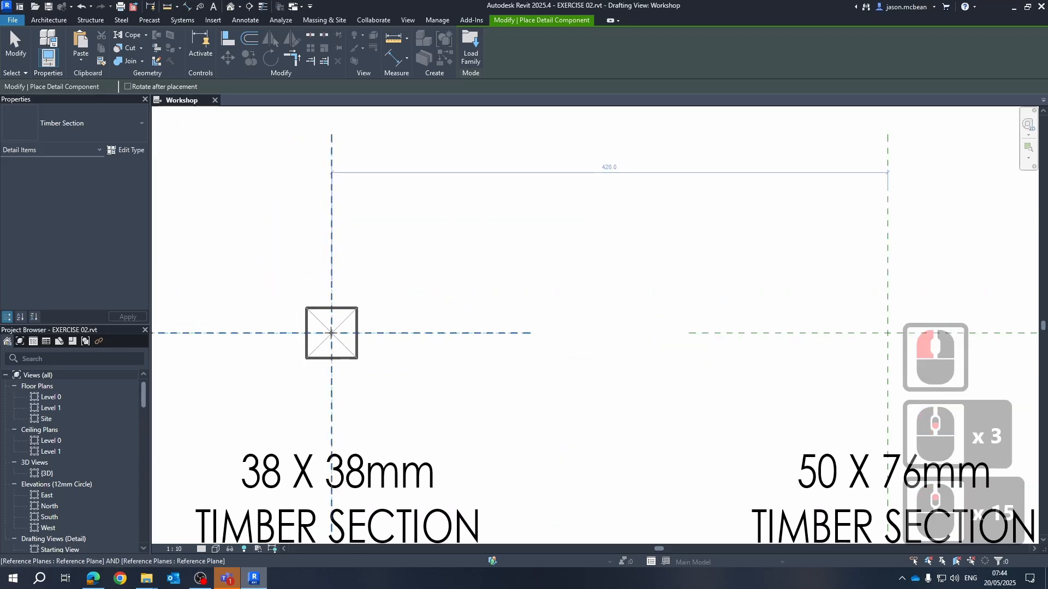
{"action": "key", "text": "Escape"}
{"action": "key", "text": "Escape"}
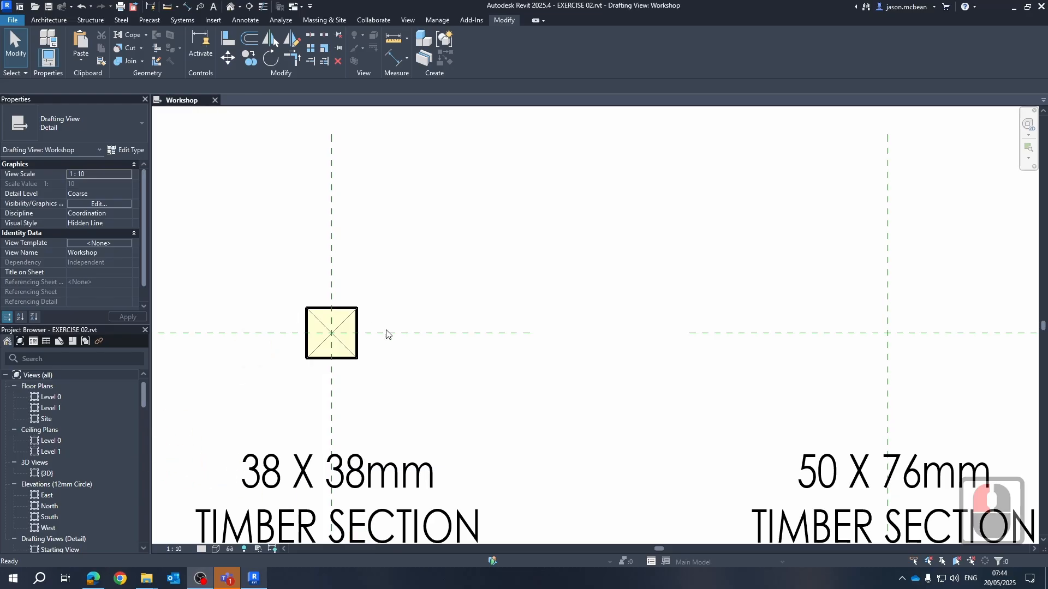
Check the h and w dimensions of the timber section placed above the 38 X 38mm label.
{"action": "scroll", "coordinate": [388, 334], "scroll_direction": "down", "scroll_amount": 4}
{"action": "left_click", "coordinate": [511, 366]}
{"action": "scroll", "coordinate": [399, 308], "scroll_direction": "up", "scroll_amount": 3}
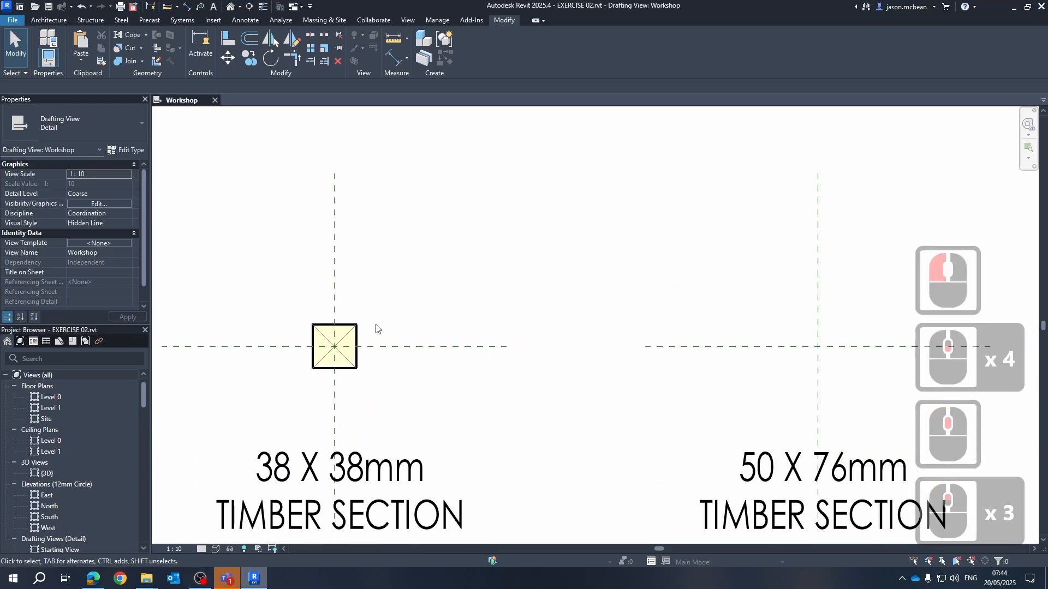
{"action": "left_click", "coordinate": [349, 329]}
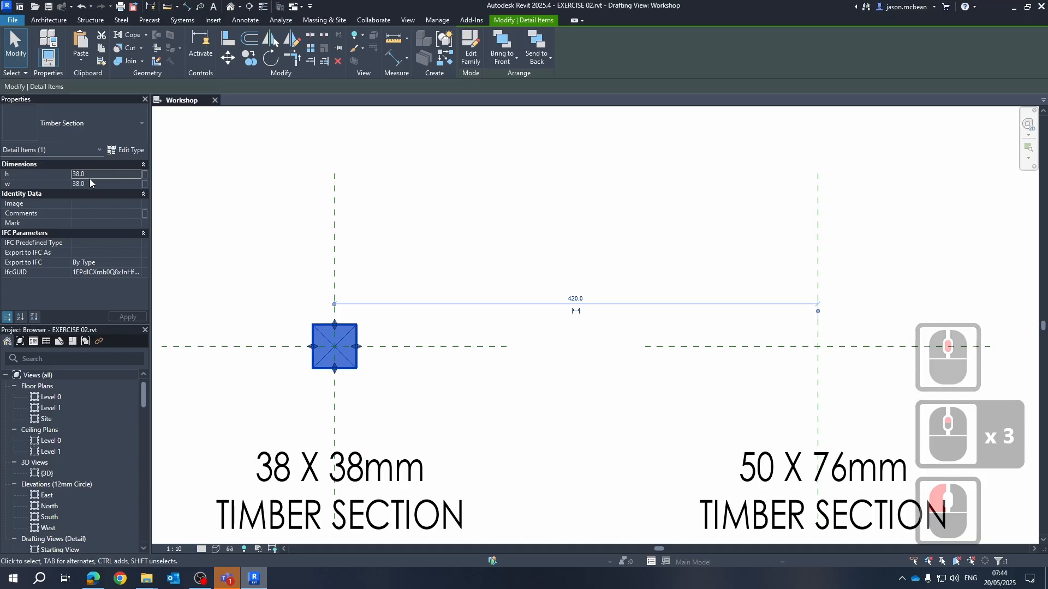
{"action": "scroll", "coordinate": [439, 382], "scroll_direction": "down", "scroll_amount": 5}
{"action": "key", "text": "Escape"}
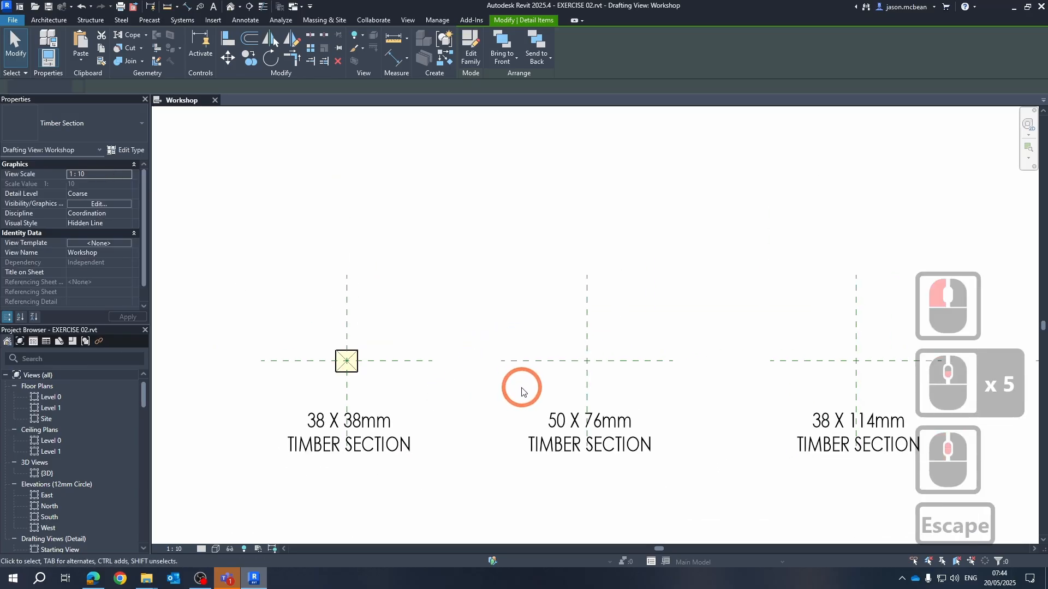
Create a similar timber section from the 38 X 38mm one and place it at the crosshair above the 50 X 76mm label.
{"action": "scroll", "coordinate": [359, 357], "scroll_direction": "up", "scroll_amount": 5}
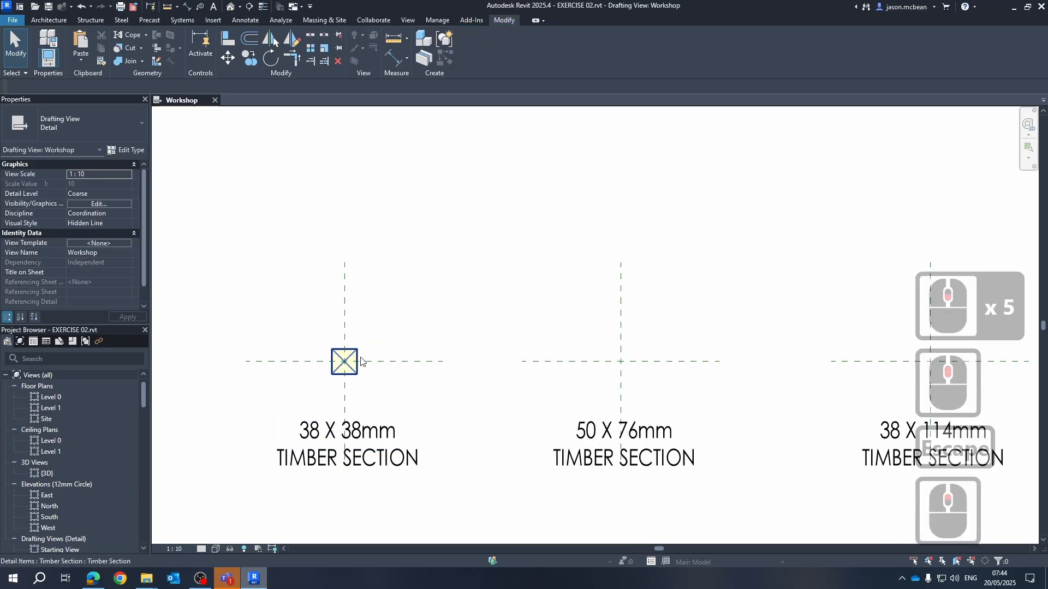
{"action": "left_click", "coordinate": [354, 346]}
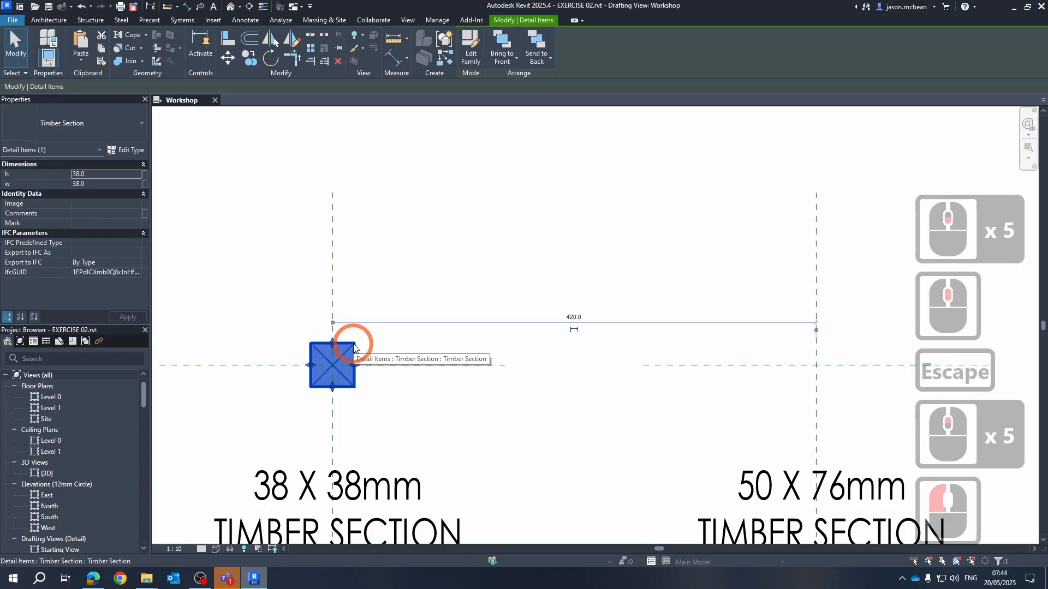
{"action": "right_click", "coordinate": [354, 344]}
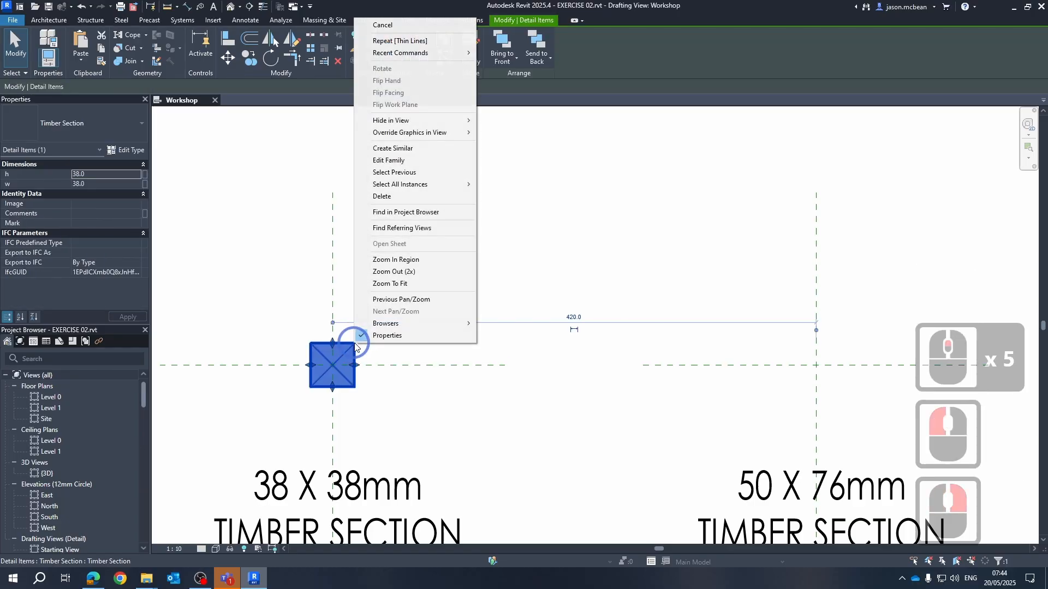
{"action": "left_click", "coordinate": [406, 149]}
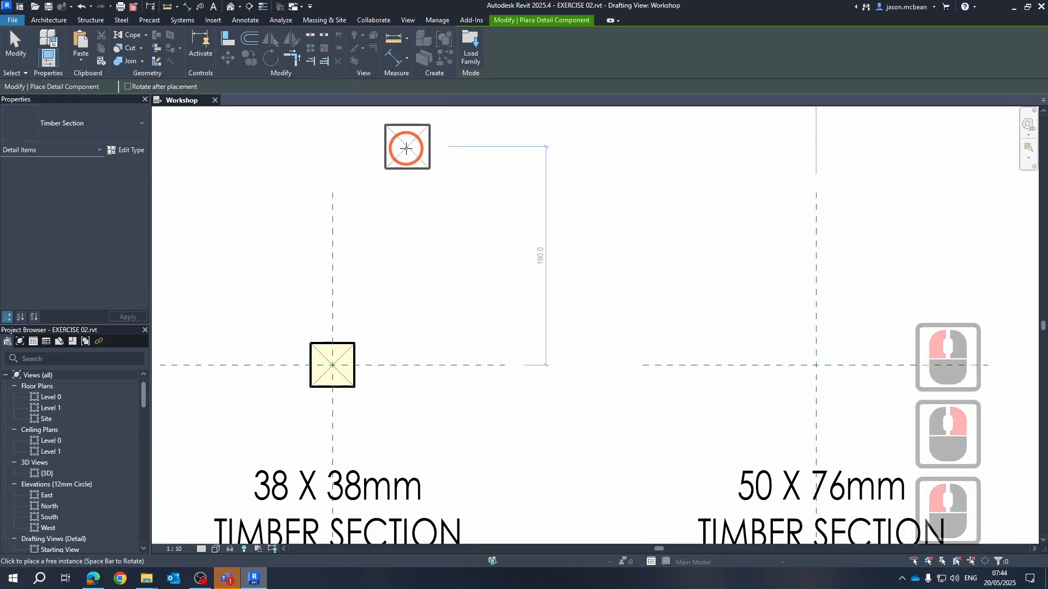
{"action": "scroll", "coordinate": [314, 305], "scroll_direction": "down", "scroll_amount": 6}
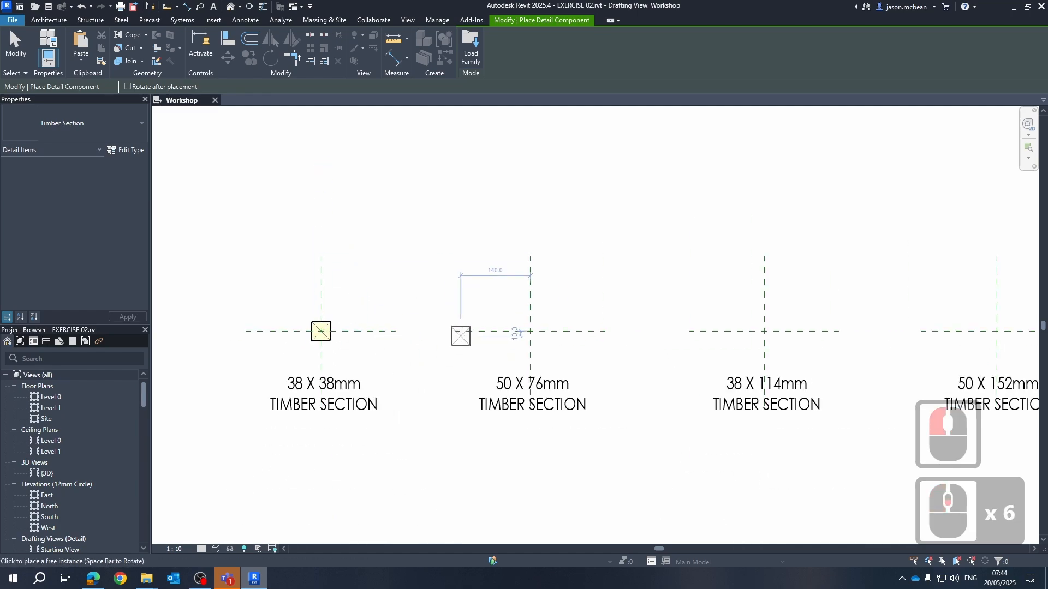
{"action": "scroll", "coordinate": [537, 324], "scroll_direction": "up", "scroll_amount": 6}
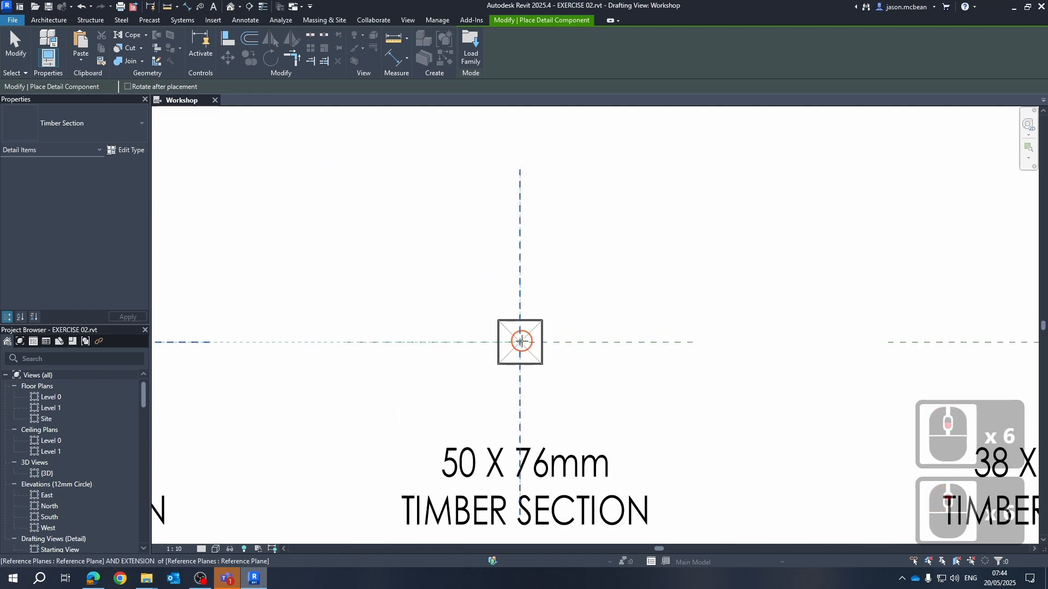
{"action": "left_click", "coordinate": [521, 341]}
{"action": "scroll", "coordinate": [532, 342], "scroll_direction": "down", "scroll_amount": 4}
{"action": "key", "text": "Escape"}
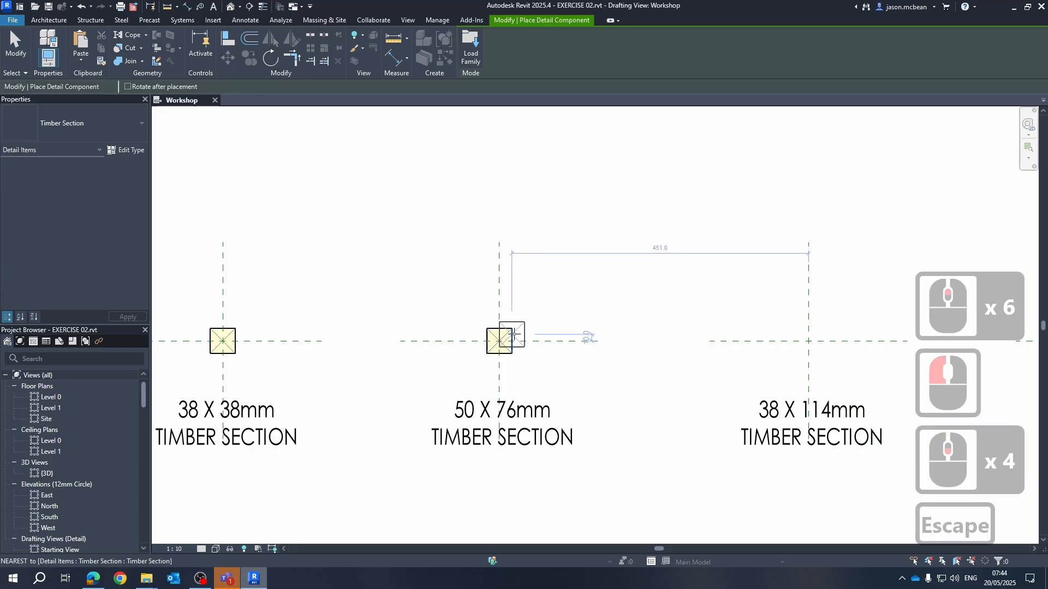
{"action": "key", "text": "Escape"}
Set the h value to 50 and the w value to 76 for the section above the 50 X 76mm label.
{"action": "left_click", "coordinate": [513, 328]}
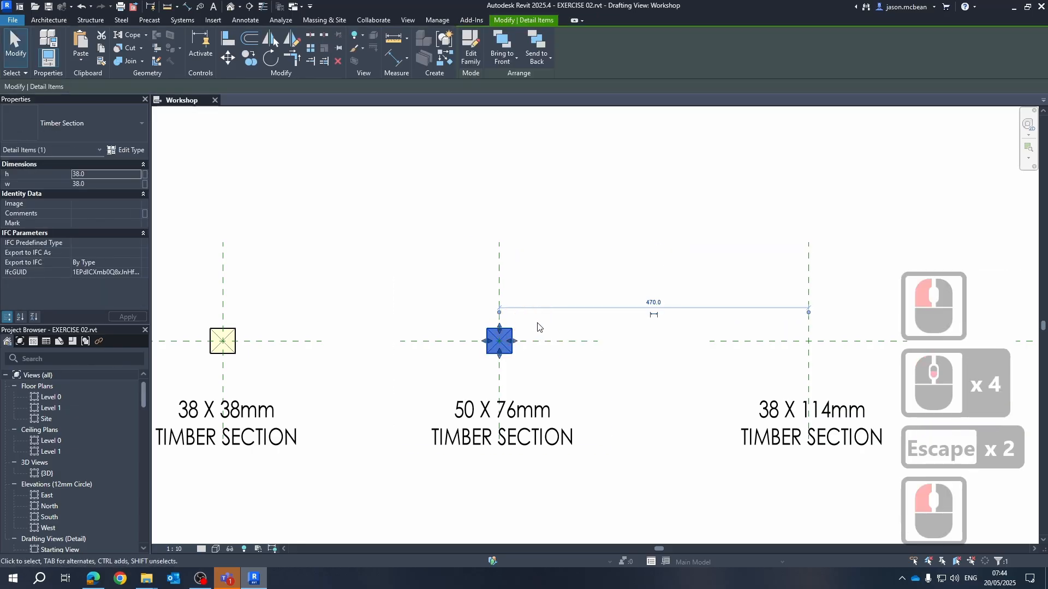
{"action": "left_click", "coordinate": [112, 174]}
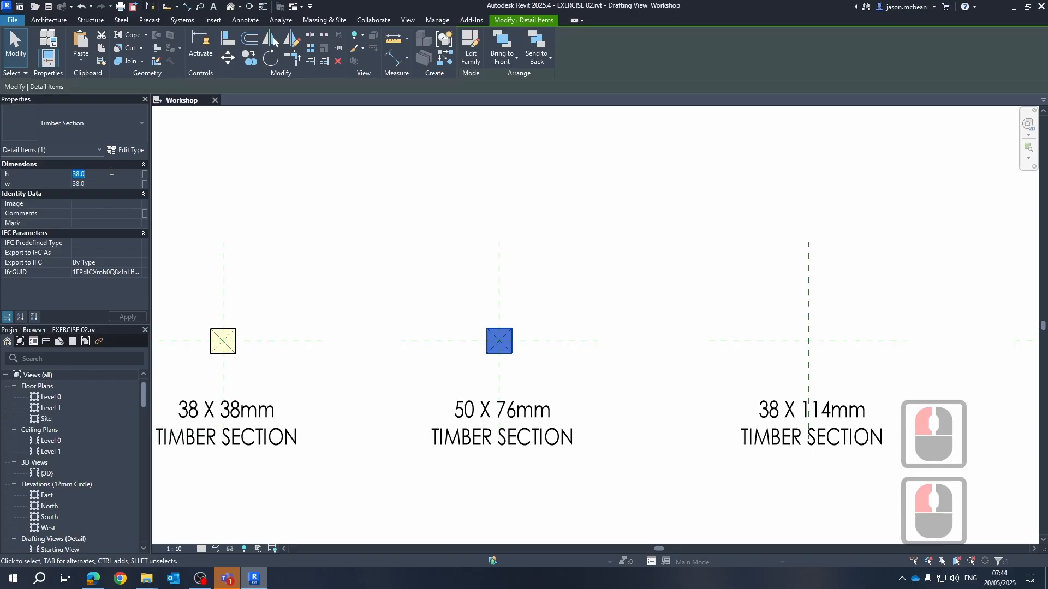
{"action": "type", "text": "50"}
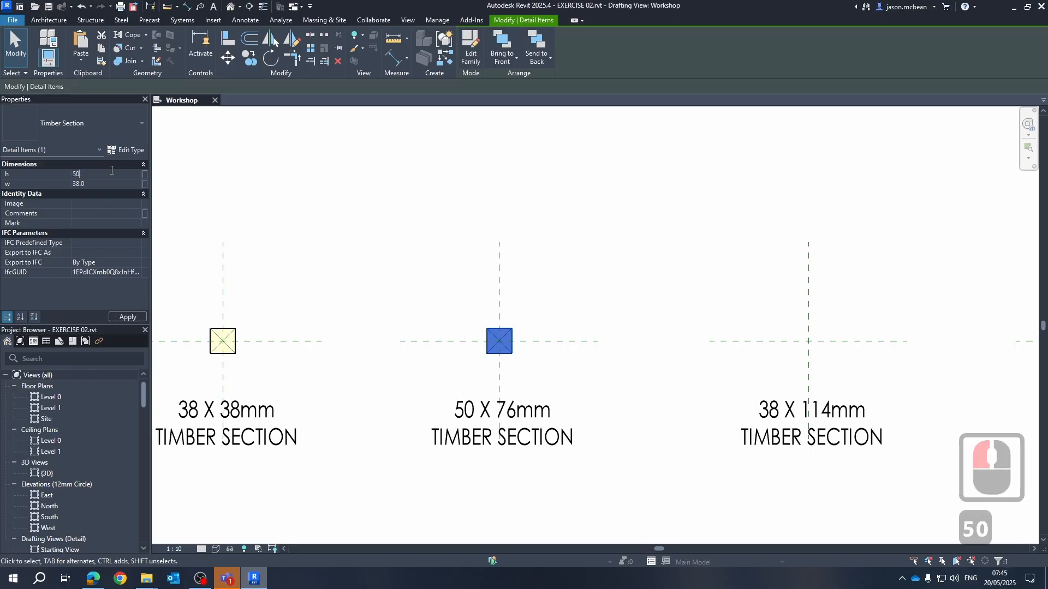
{"action": "left_click", "coordinate": [106, 184]}
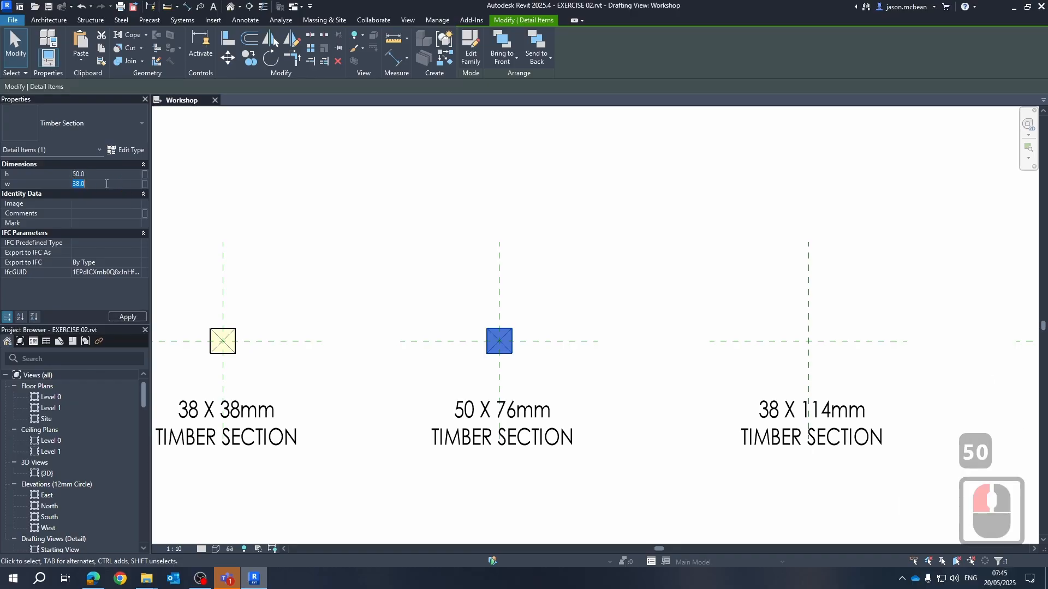
{"action": "type", "text": "76"}
{"action": "key", "text": "Return"}
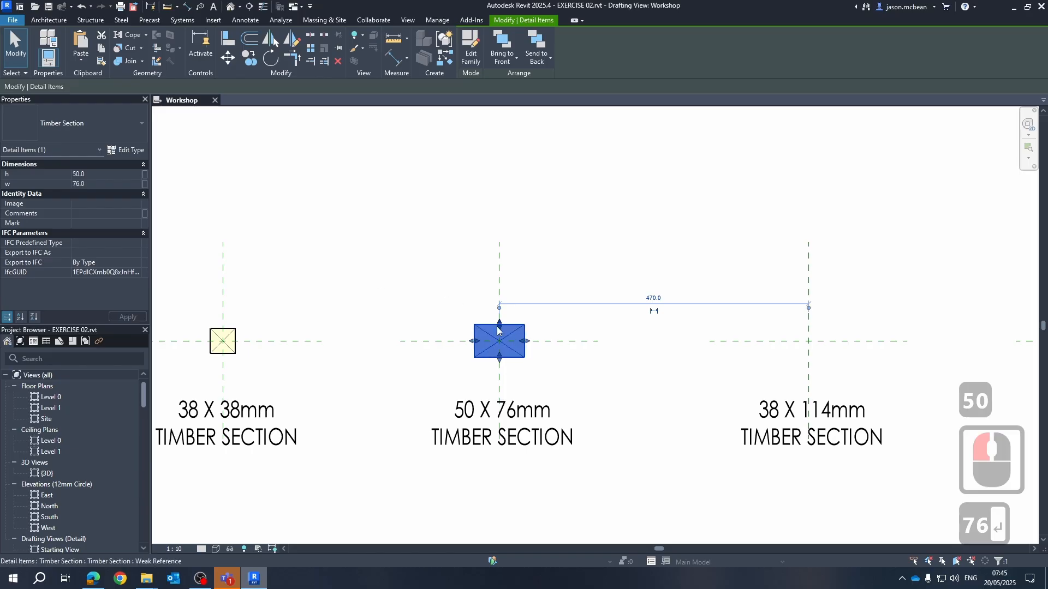
Set the w value of the section above the 50 X 76mm label to 50.
{"action": "left_click", "coordinate": [104, 173]}
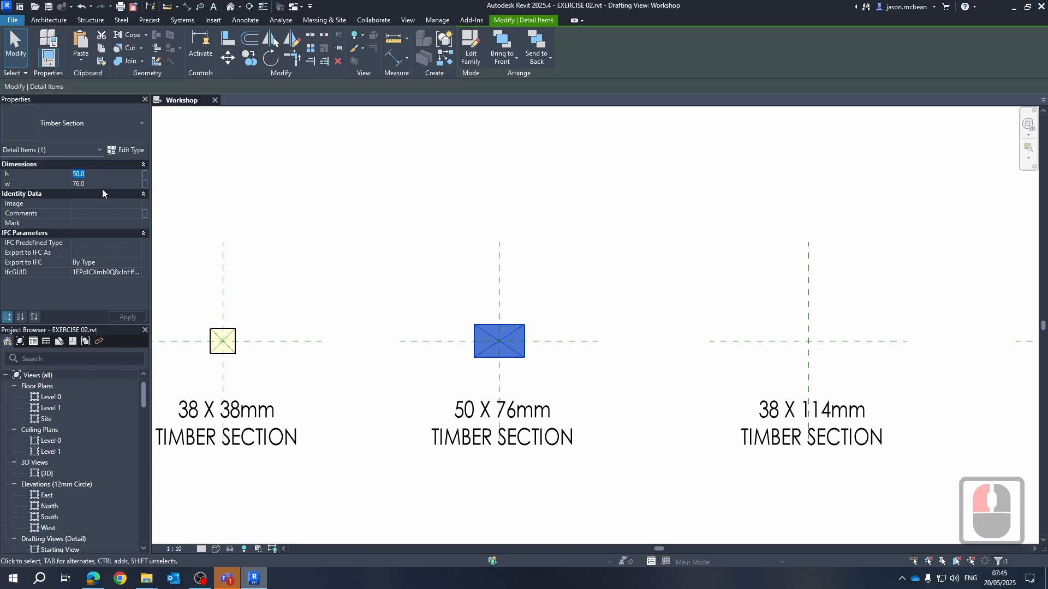
{"action": "left_click", "coordinate": [109, 183]}
{"action": "type", "text": "50"}
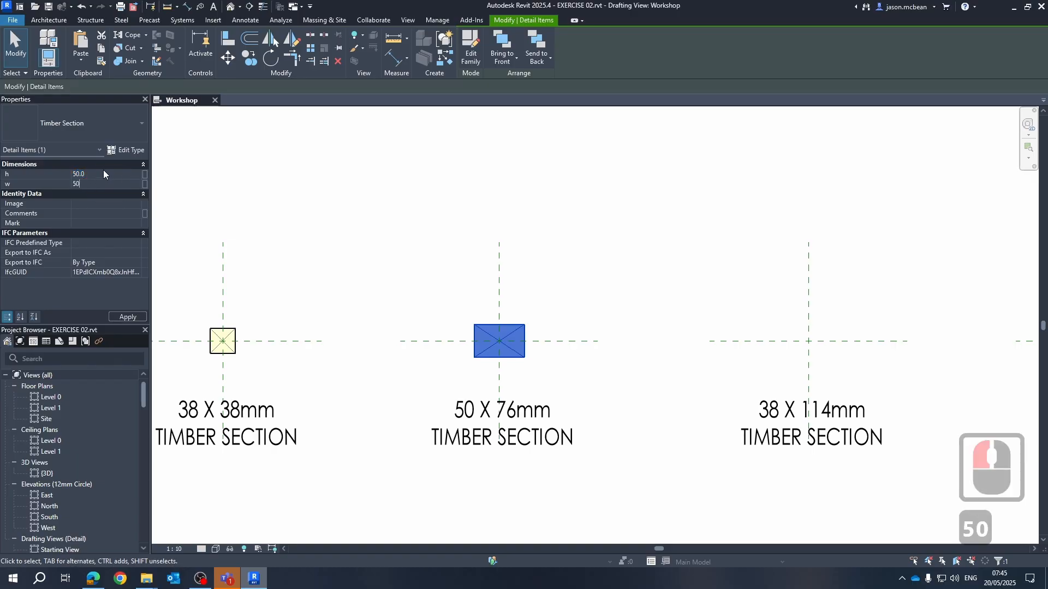
{"action": "left_click", "coordinate": [102, 167]}
{"action": "left_click", "coordinate": [113, 164]}
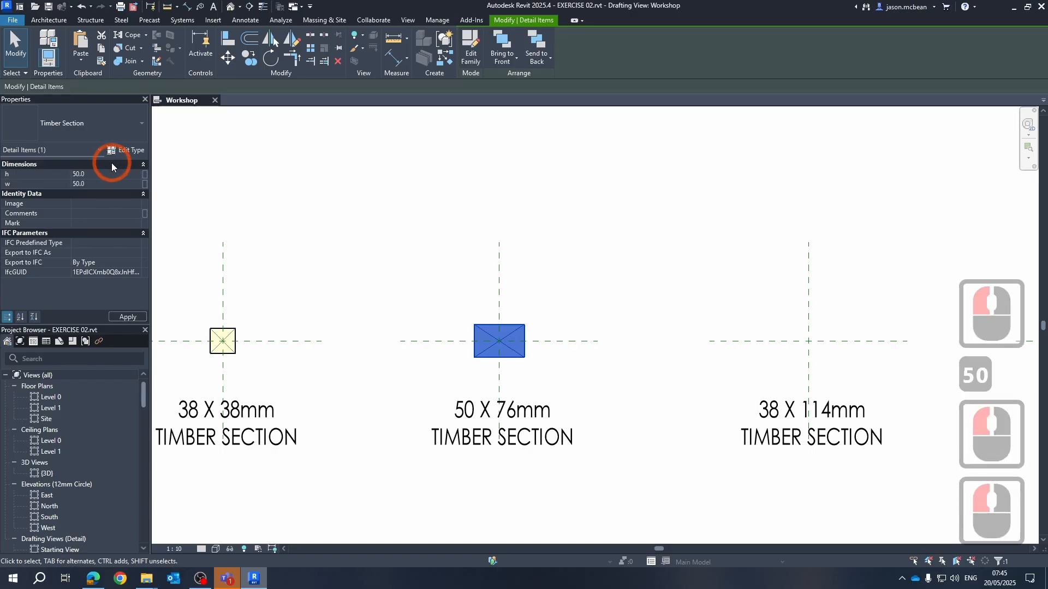
{"action": "left_click", "coordinate": [112, 163]}
{"action": "left_click", "coordinate": [109, 154]}
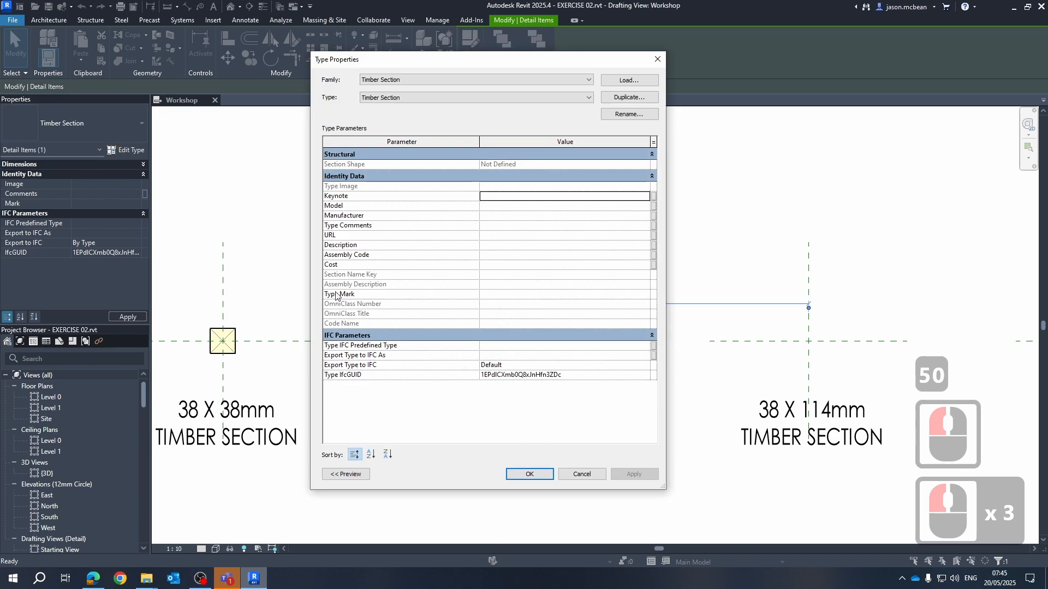
{"action": "key", "text": "Escape"}
{"action": "double_click", "coordinate": [138, 164]}
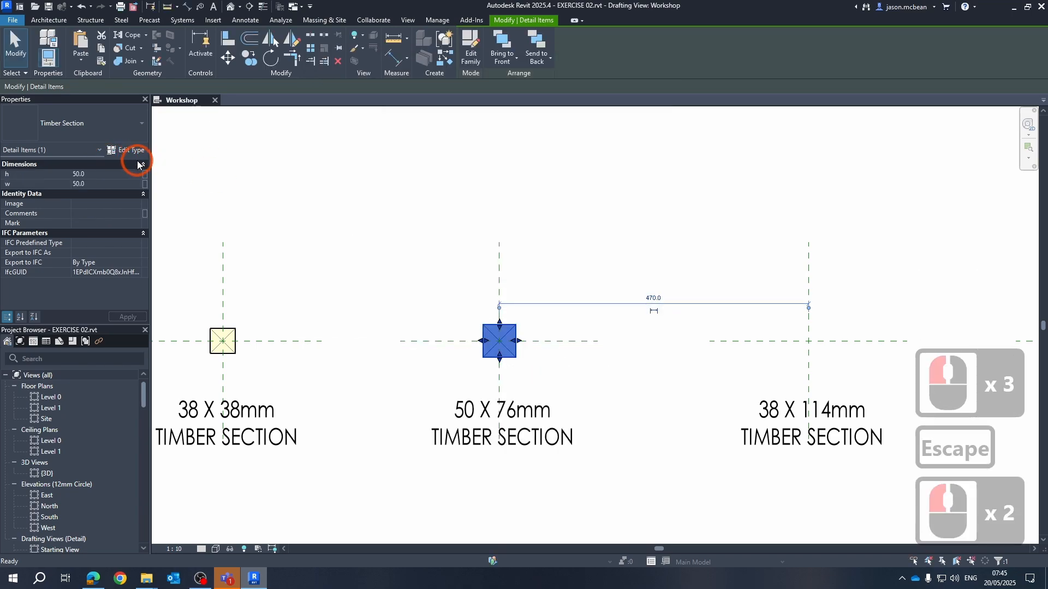
Set the h value of the section above the 50 X 76mm label to 76 and deselect it.
{"action": "left_click", "coordinate": [59, 182]}
{"action": "type", "text": "76"}
{"action": "key", "text": "Return"}
{"action": "left_click", "coordinate": [460, 246]}
{"action": "key", "text": "Escape"}
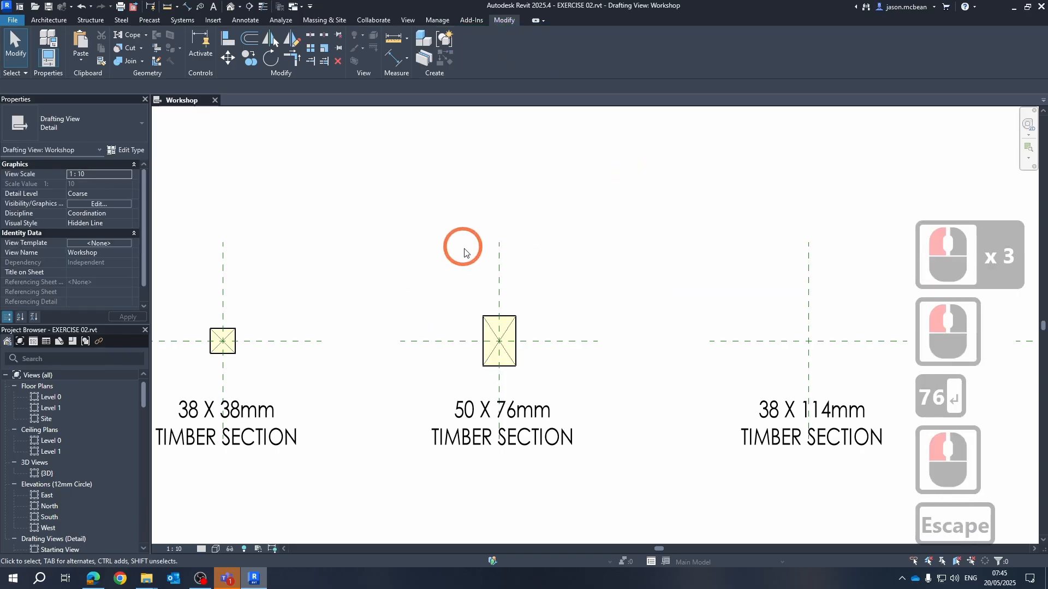
Create a similar section from the 50 X 76mm one and place it at the crosshair above the 38 X 114mm label.
{"action": "scroll", "coordinate": [456, 297], "scroll_direction": "down", "scroll_amount": 4}
{"action": "scroll", "coordinate": [420, 313], "scroll_direction": "up", "scroll_amount": 5}
{"action": "left_click", "coordinate": [457, 299]}
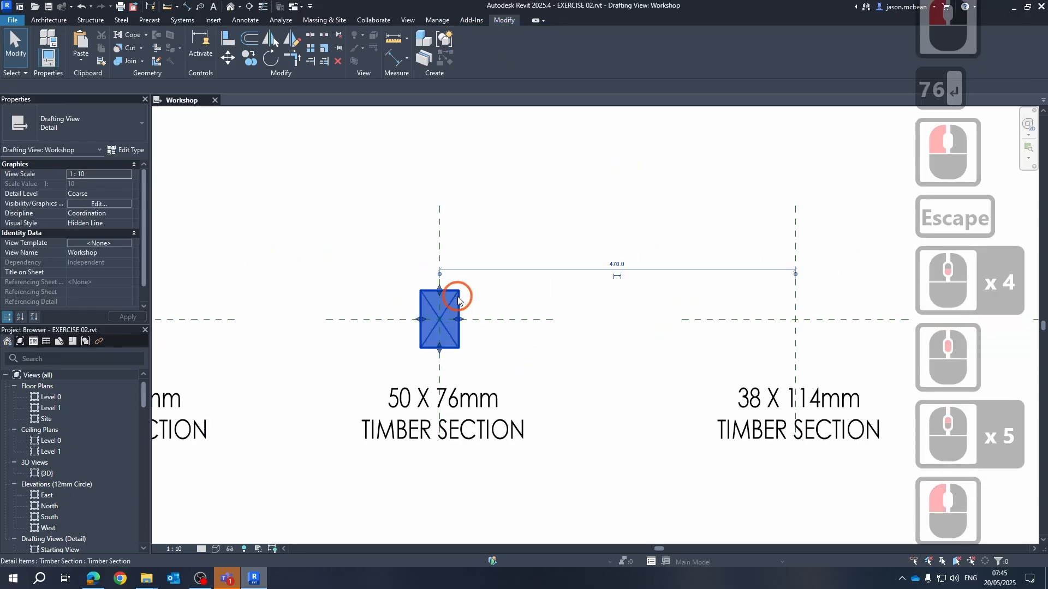
{"action": "right_click", "coordinate": [458, 297]}
{"action": "left_click", "coordinate": [512, 373]}
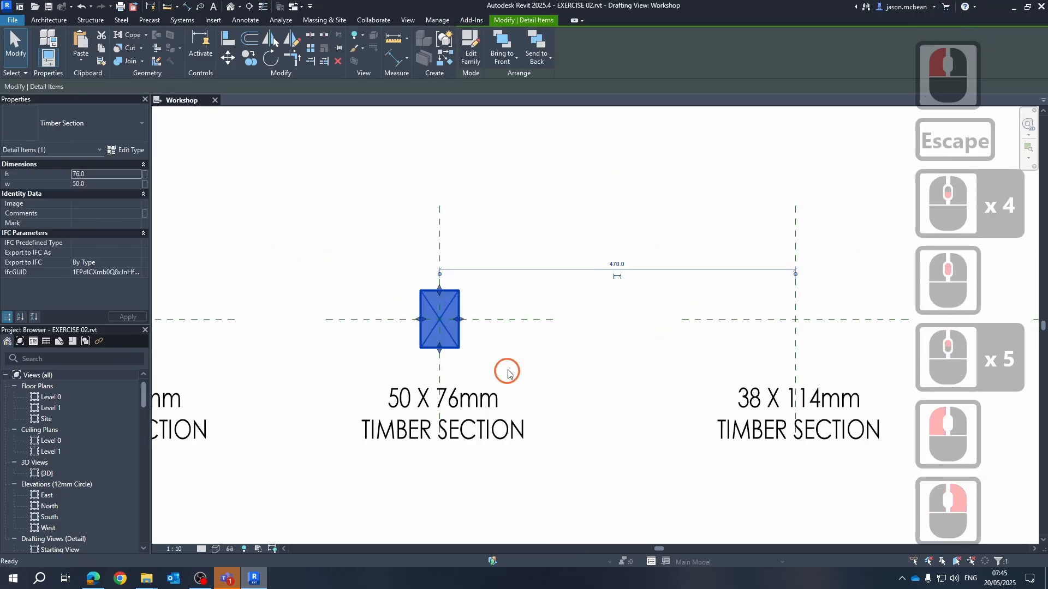
{"action": "left_click", "coordinate": [796, 318]}
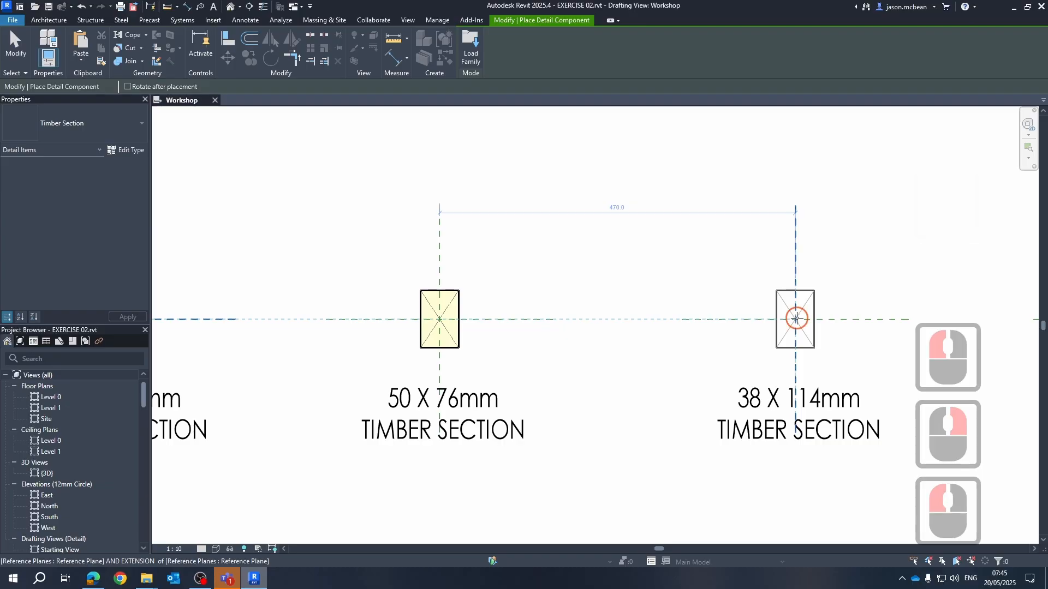
Place another timber section at the crosshair above the 50 X 152mm label and end the placement.
{"action": "scroll", "coordinate": [464, 327], "scroll_direction": "down", "scroll_amount": 6}
{"action": "middle_click_drag", "start_coordinate": [637, 331], "coordinate": [536, 357]}
{"action": "scroll", "coordinate": [310, 363], "scroll_direction": "up", "scroll_amount": 4}
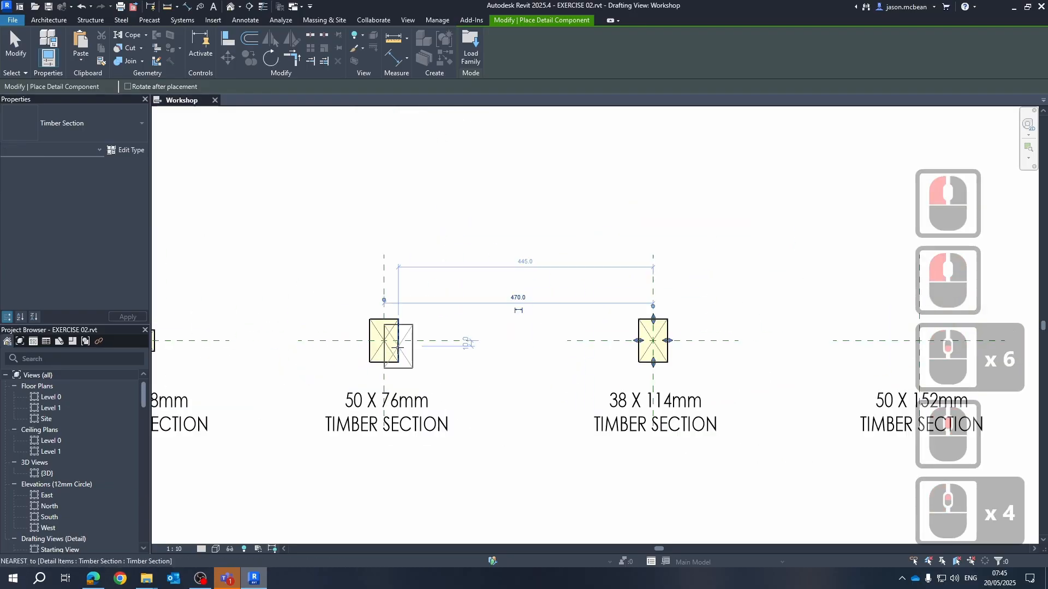
{"action": "scroll", "coordinate": [862, 367], "scroll_direction": "up", "scroll_amount": 1}
{"action": "middle_click_drag", "start_coordinate": [873, 365], "coordinate": [540, 365]}
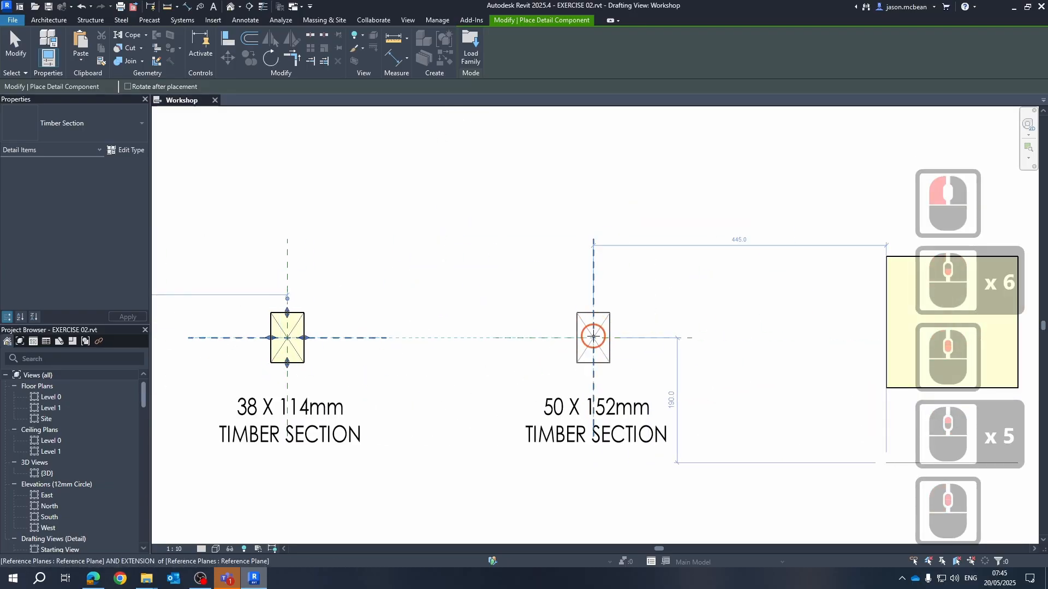
{"action": "left_click", "coordinate": [593, 337]}
{"action": "scroll", "coordinate": [674, 288], "scroll_direction": "down", "scroll_amount": 3}
{"action": "key", "text": "Escape"}
{"action": "key", "text": "Escape"}
{"action": "key", "text": "Escape"}
Set the section above the 38 X 114mm label to an h of 114 and a w of 38.
{"action": "scroll", "coordinate": [435, 299], "scroll_direction": "up", "scroll_amount": 2}
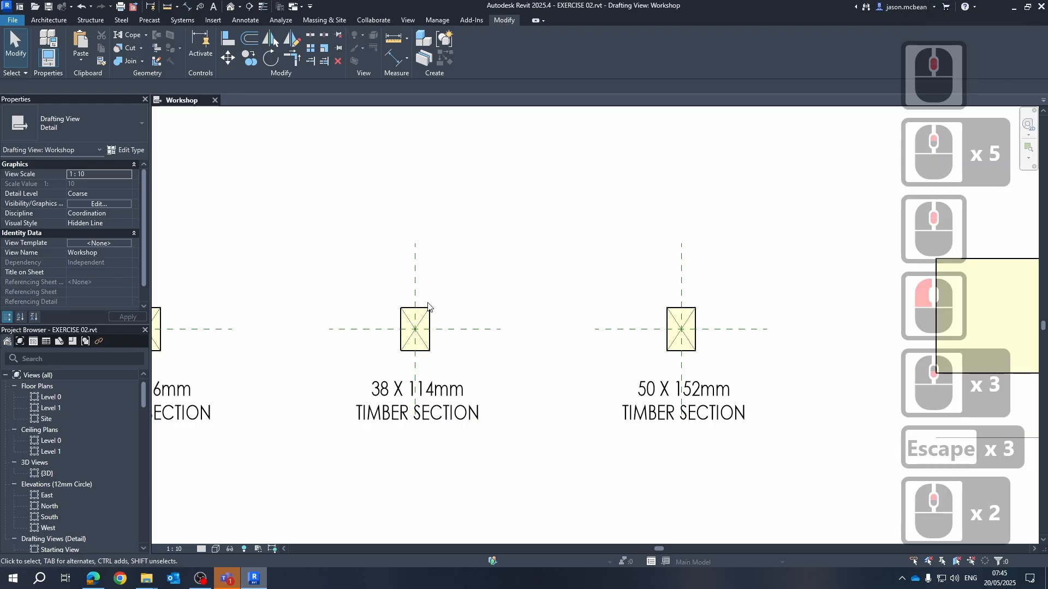
{"action": "left_click", "coordinate": [427, 307]}
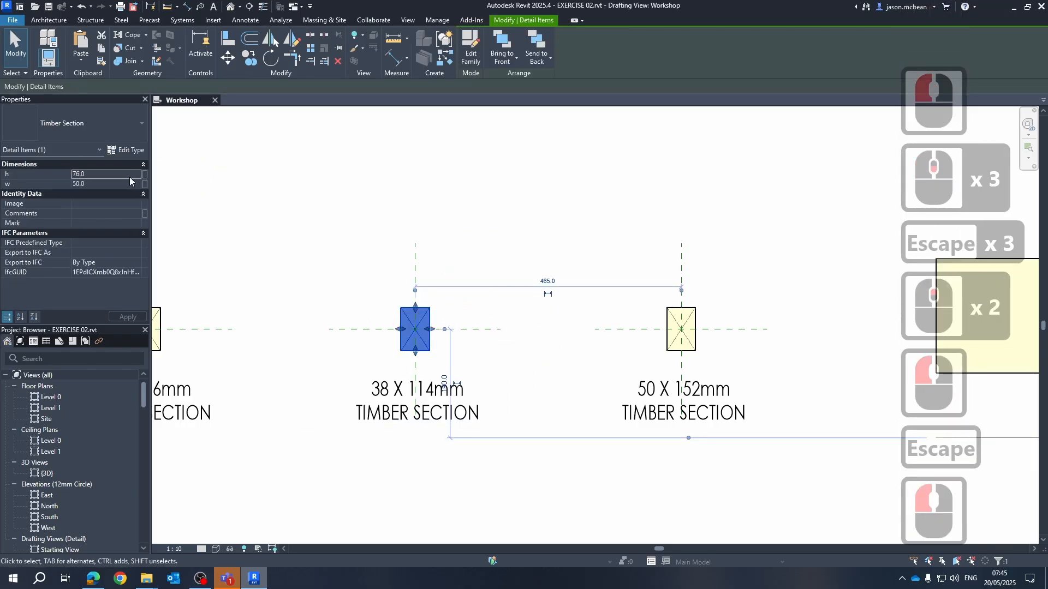
{"action": "left_click", "coordinate": [101, 175]}
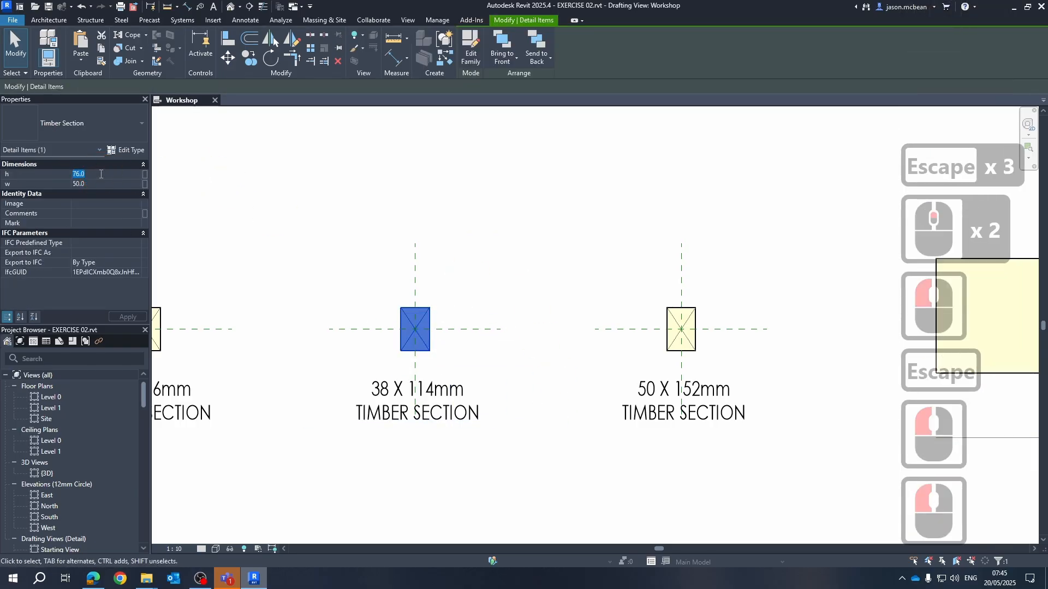
{"action": "type", "text": "114"}
{"action": "left_click", "coordinate": [98, 184]}
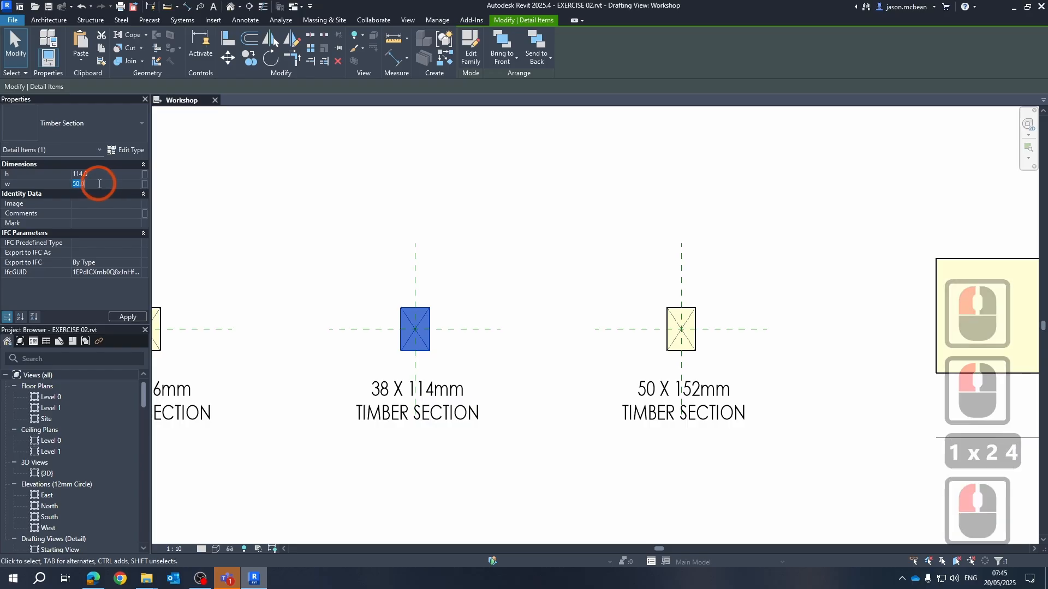
{"action": "type", "text": "38"}
{"action": "key", "text": "Return"}
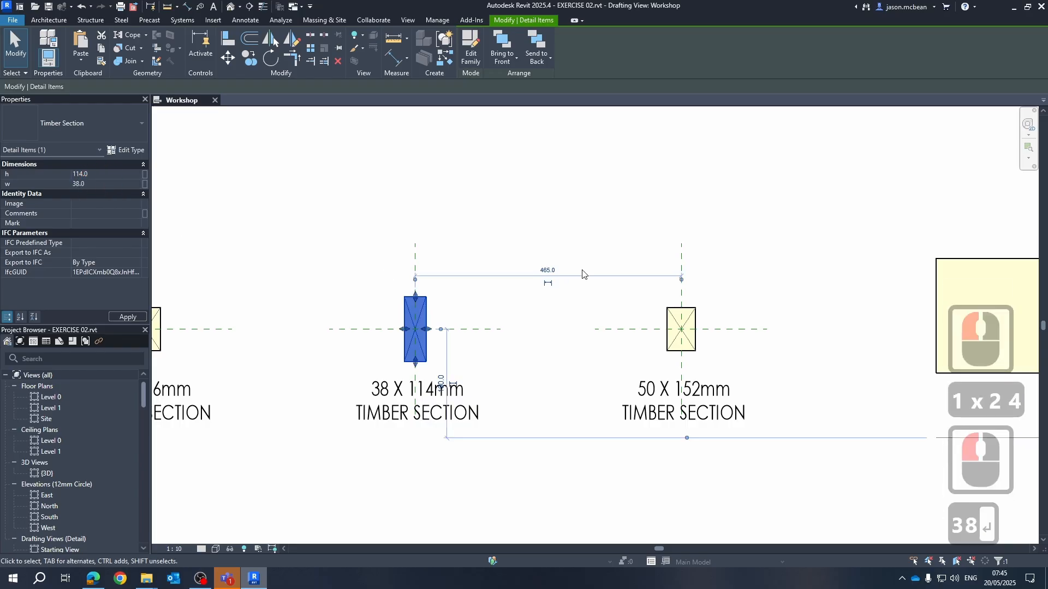
Set the h value of the timber section above the 50 X 152mm label to 152 and deselect it.
{"action": "key", "text": "Escape"}
{"action": "key", "text": "Escape"}
{"action": "left_click", "coordinate": [699, 323]}
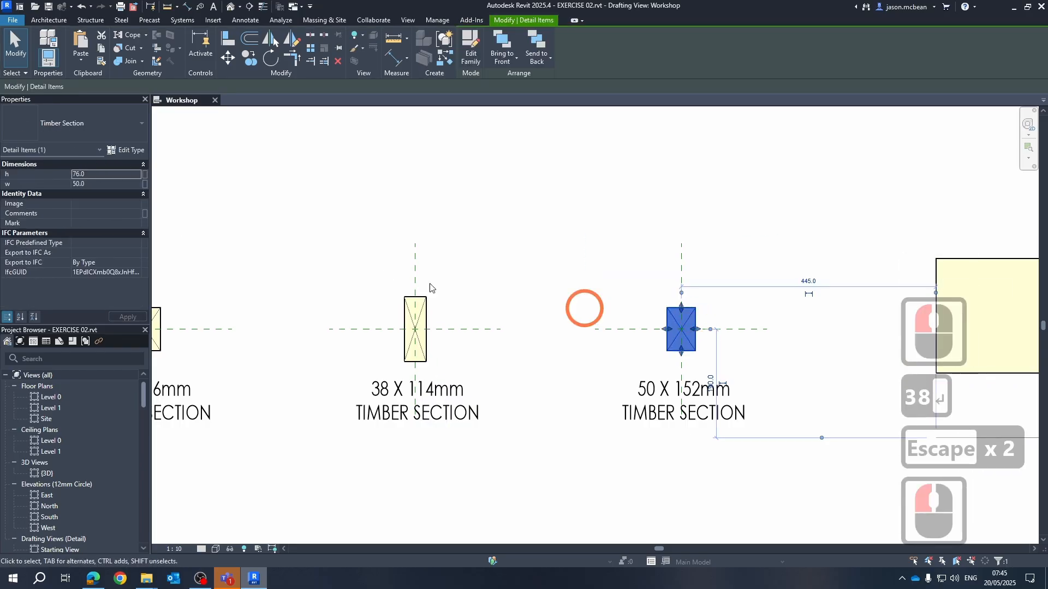
{"action": "left_click", "coordinate": [99, 175]}
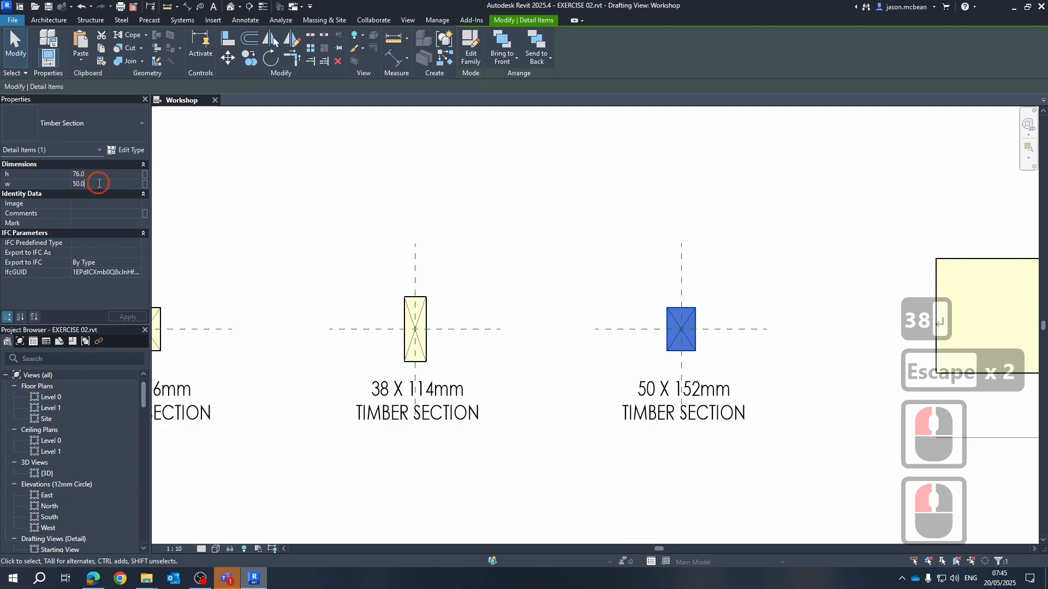
{"action": "left_click", "coordinate": [105, 176]}
{"action": "type", "text": "1"}
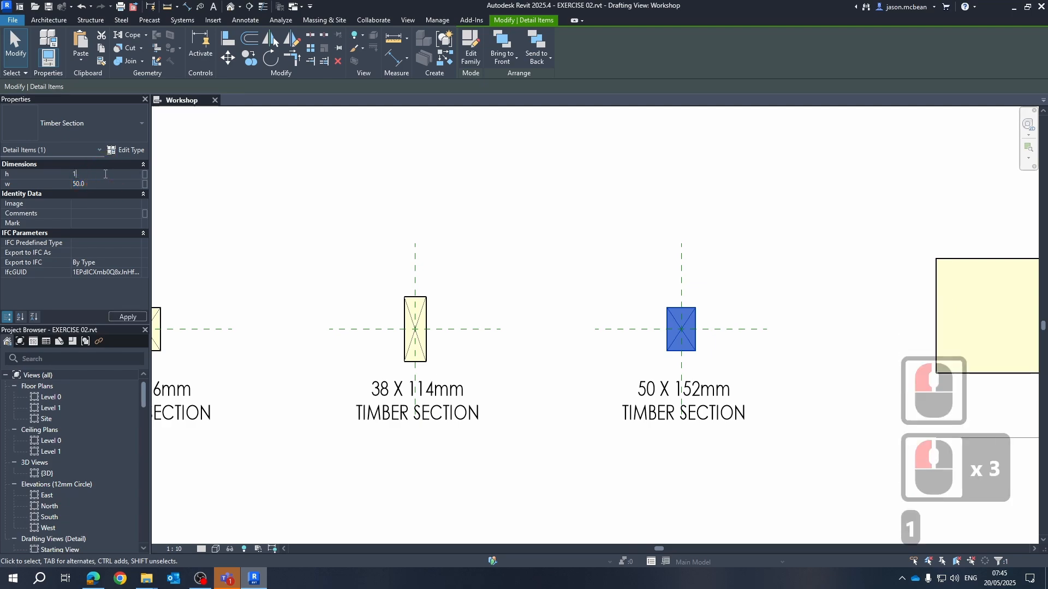
{"action": "type", "text": "52"}
{"action": "key", "text": "Return"}
{"action": "key", "text": "Escape"}
{"action": "key", "text": "Escape"}
Examine the row of four placed timber sections in exercise 02 against their size labels.
{"action": "scroll", "coordinate": [748, 354], "scroll_direction": "down", "scroll_amount": 8}
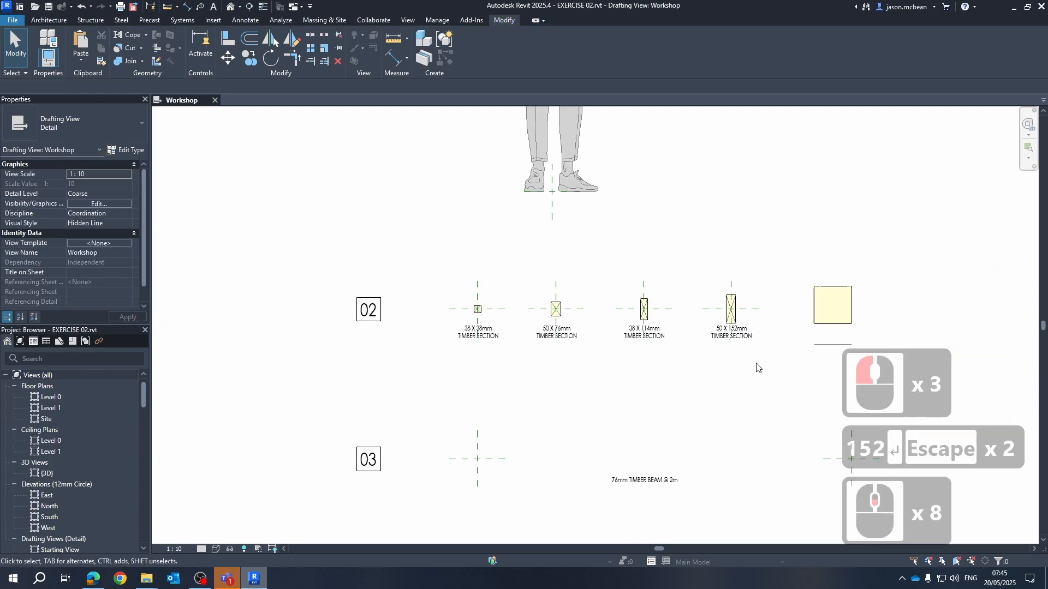
{"action": "middle_click_drag", "start_coordinate": [627, 310], "coordinate": [540, 308]}
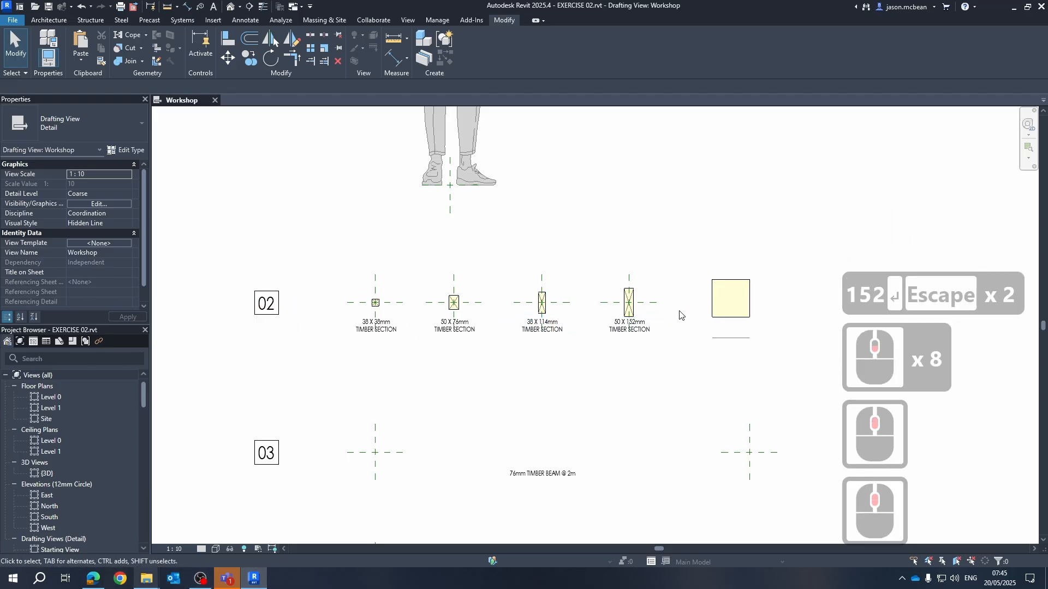
{"action": "scroll", "coordinate": [633, 311], "scroll_direction": "up", "scroll_amount": 6}
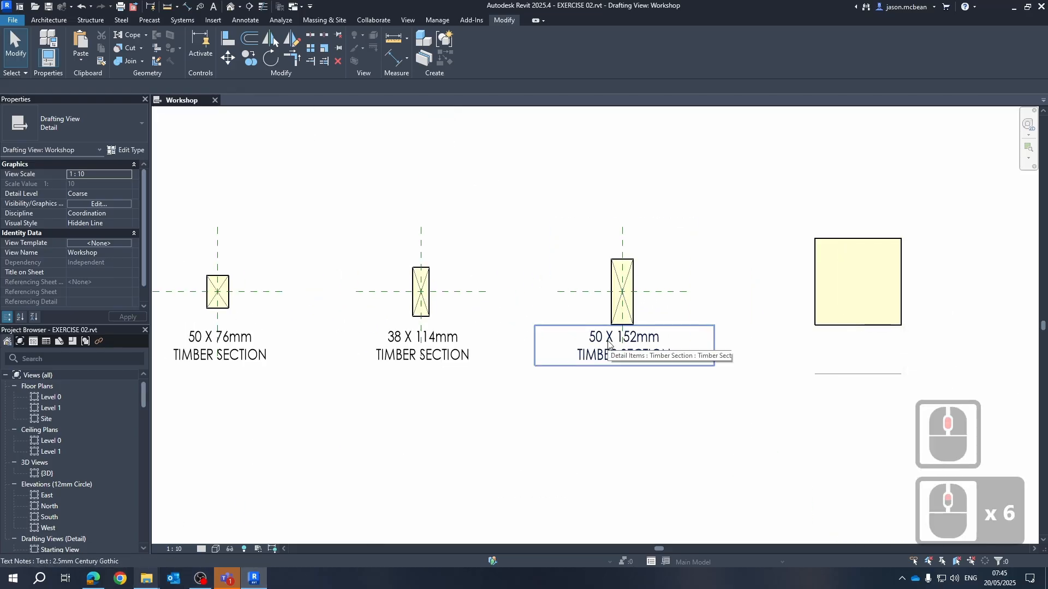
{"action": "scroll", "coordinate": [578, 332], "scroll_direction": "down", "scroll_amount": 6}
{"action": "scroll", "coordinate": [695, 316], "scroll_direction": "up", "scroll_amount": 4}
{"action": "middle_click_drag", "start_coordinate": [702, 317], "coordinate": [677, 323]}
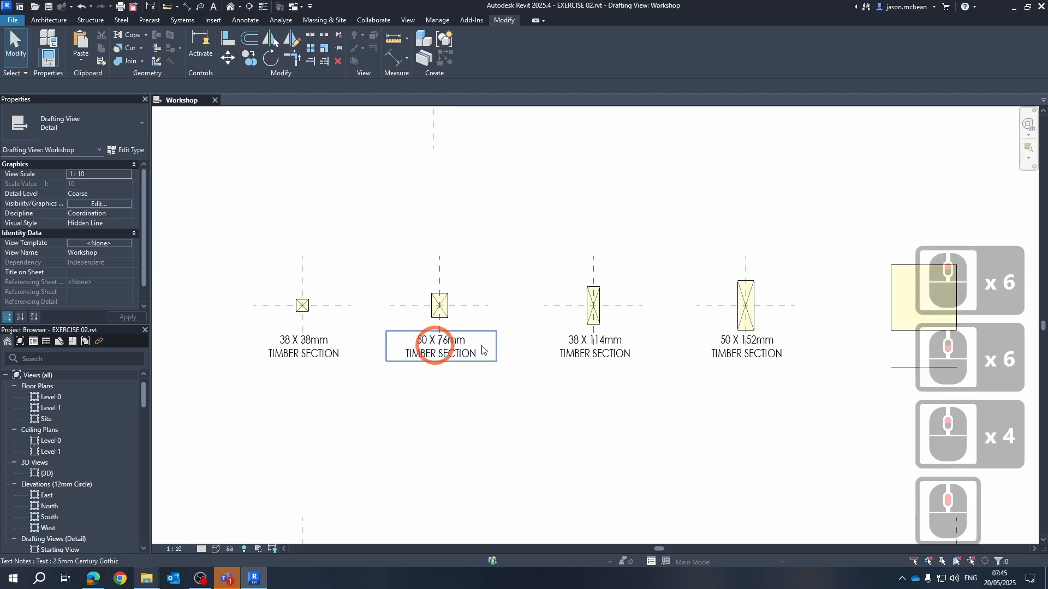
{"action": "middle_click_drag", "start_coordinate": [545, 332], "coordinate": [446, 346]}
{"action": "middle_click_drag", "start_coordinate": [546, 357], "coordinate": [569, 345]}
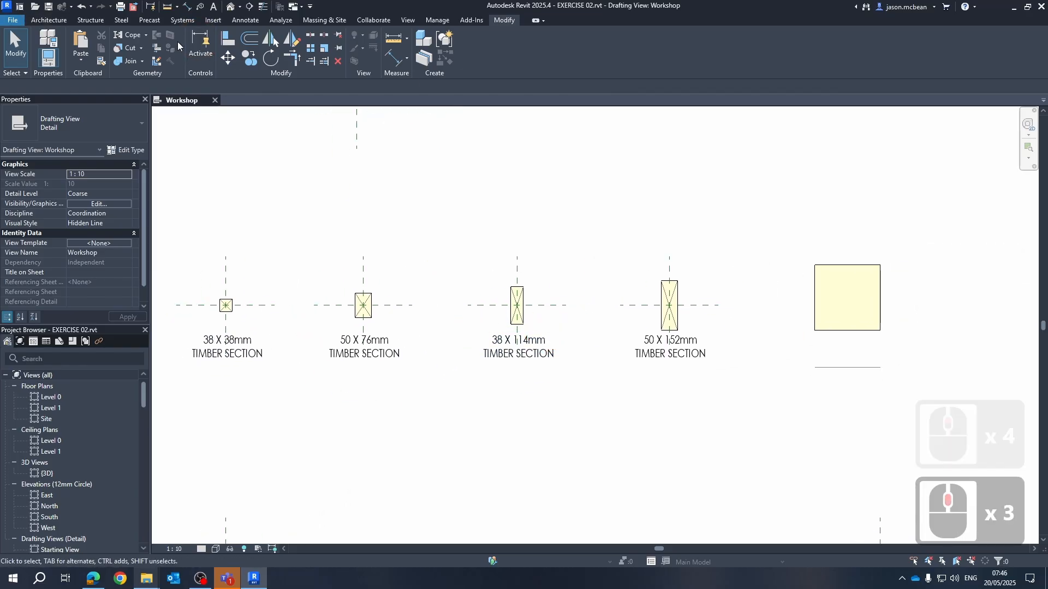
Place an aligned dimension from the 38 X 38mm section's upper-left corner to the 38 X 114mm section's lower-right corner.
{"action": "left_click", "coordinate": [235, 20]}
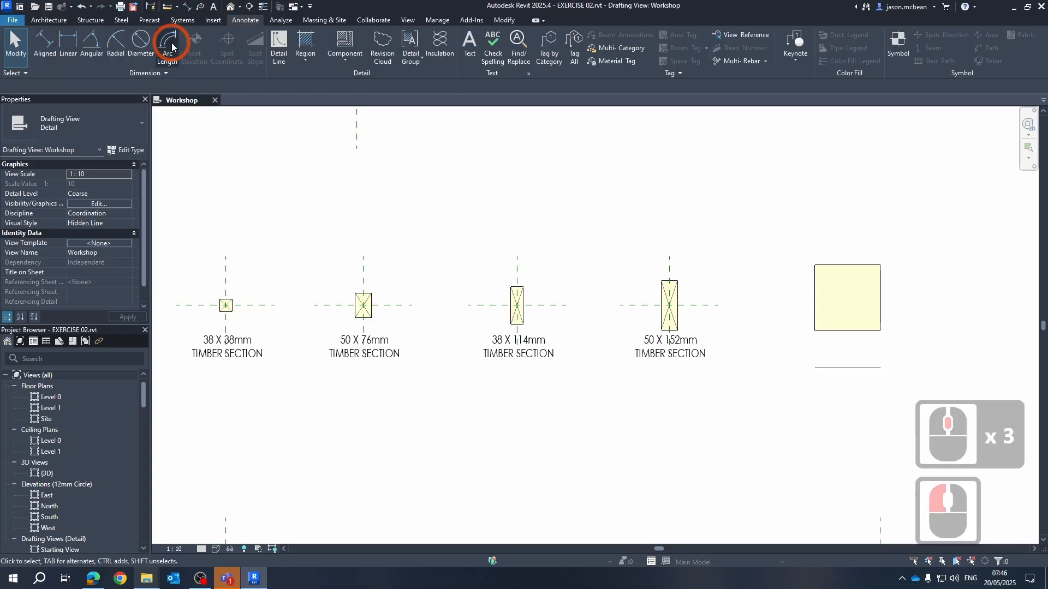
{"action": "left_click", "coordinate": [53, 55]}
{"action": "scroll", "coordinate": [221, 294], "scroll_direction": "up", "scroll_amount": 6}
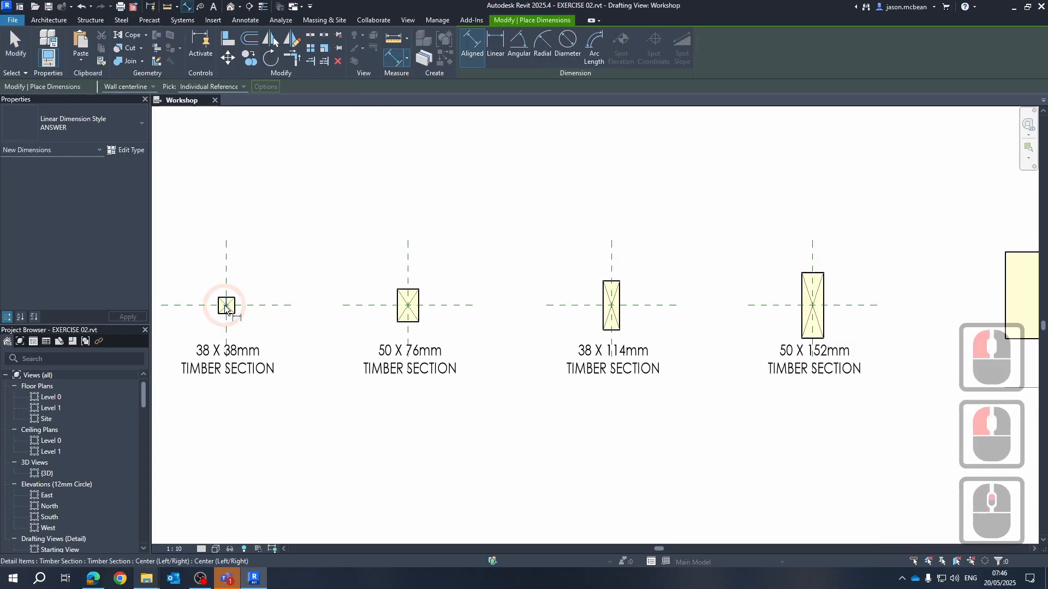
{"action": "key", "text": "Tab"}
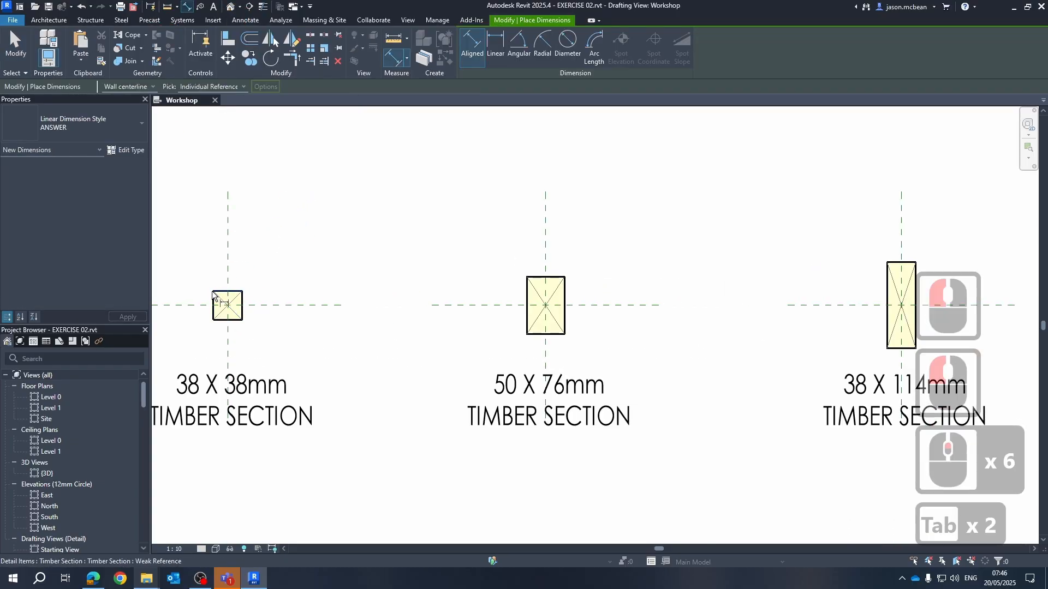
{"action": "key", "text": "Tab"}
{"action": "key", "text": "Tab"}
{"action": "key", "text": "Tab"}
{"action": "left_click", "coordinate": [316, 291]}
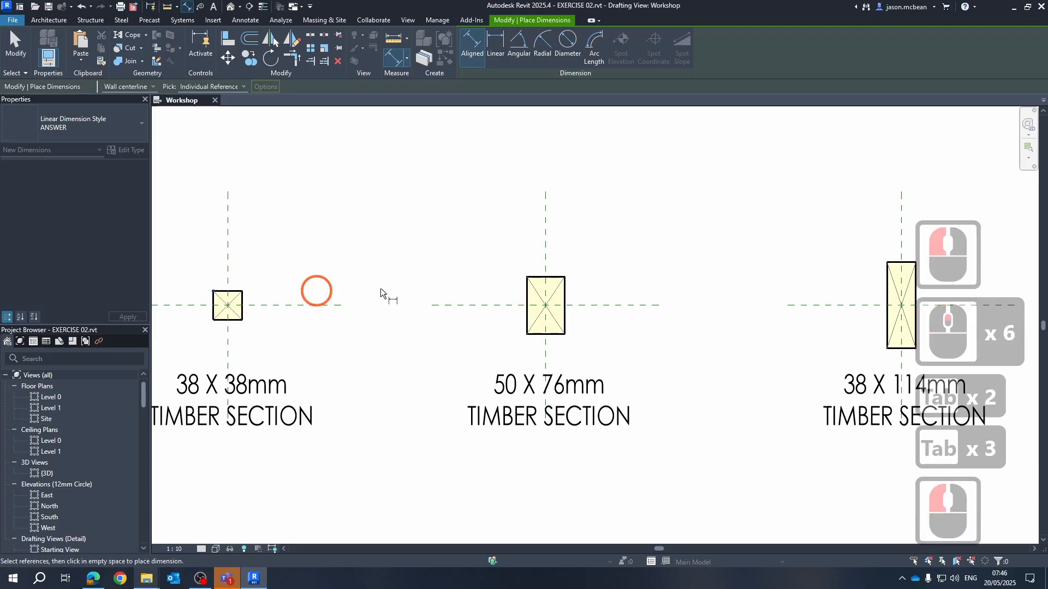
{"action": "scroll", "coordinate": [453, 289], "scroll_direction": "down", "scroll_amount": 5}
{"action": "key", "text": "Tab"}
{"action": "key", "text": "Tab"}
{"action": "key", "text": "Tab"}
{"action": "key", "text": "Tab"}
{"action": "key", "text": "Tab"}
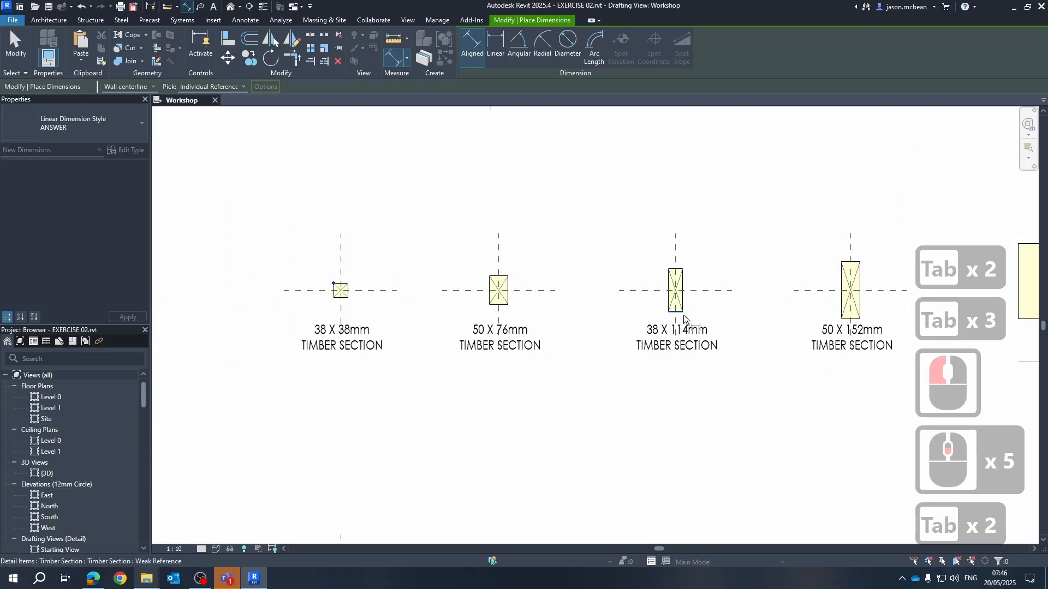
{"action": "left_click", "coordinate": [684, 312]}
{"action": "left_click", "coordinate": [613, 281]}
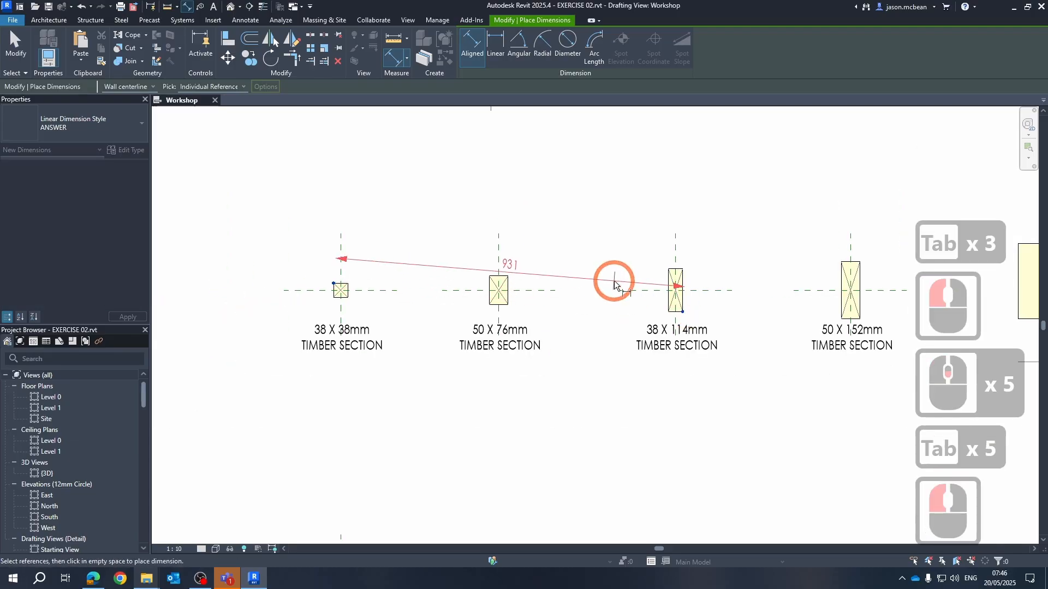
{"action": "key", "text": "Escape"}
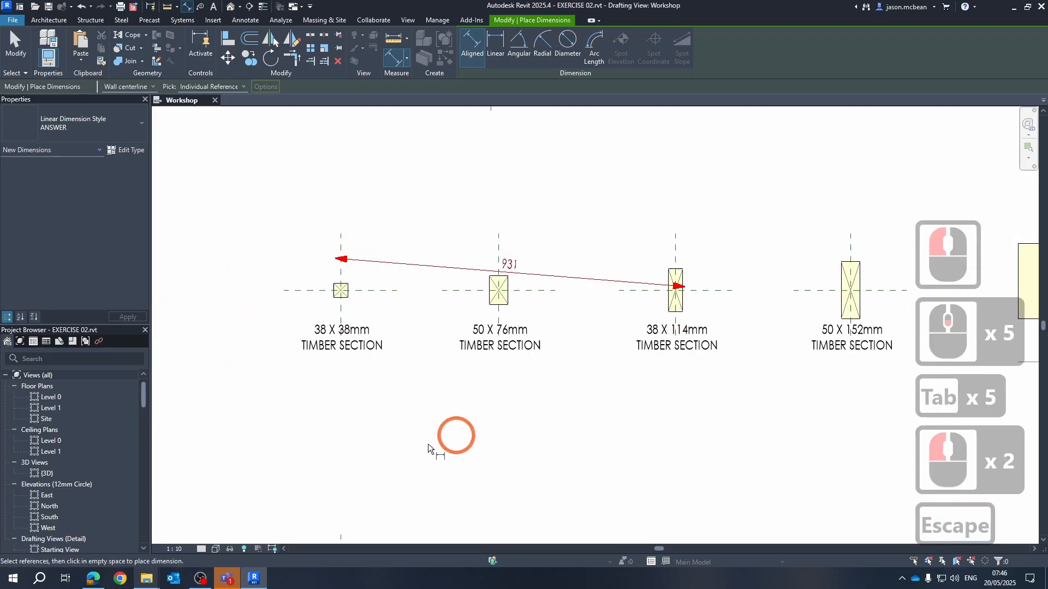
Switch to the EXERCISE 02 PDF in the browser and check which corners the exercise 02 distance spans.
{"action": "left_click", "coordinate": [94, 579]}
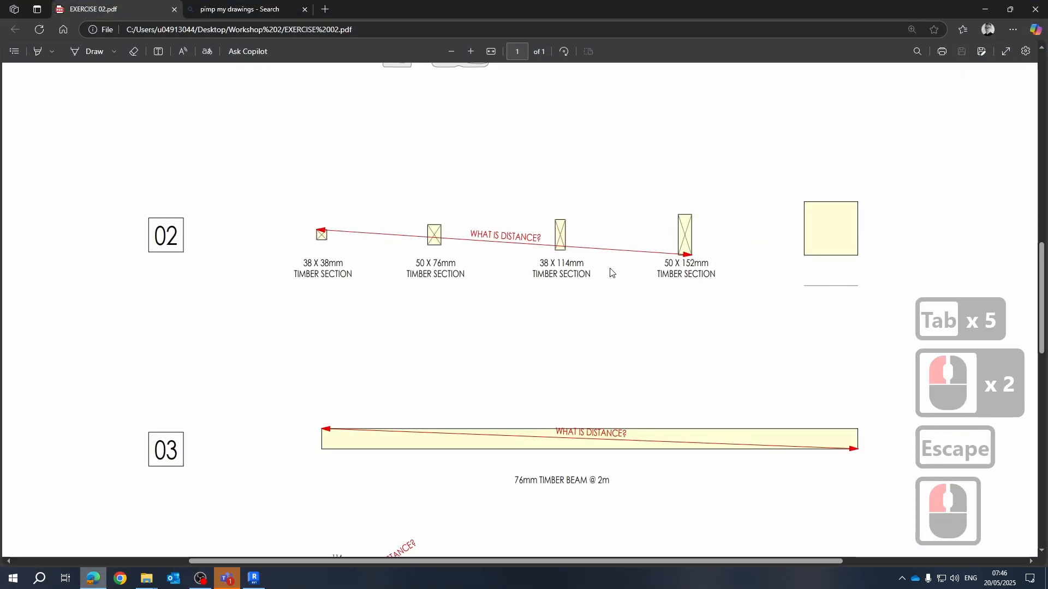